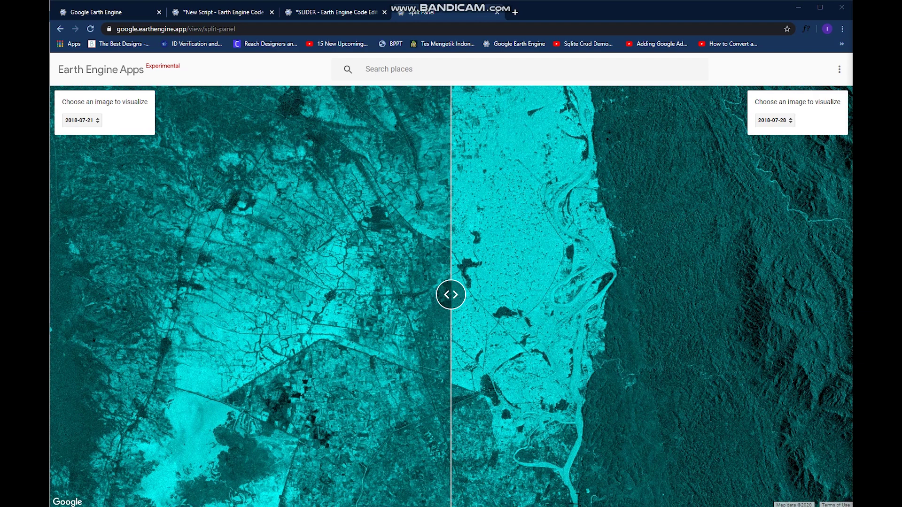
Compare the two images by sliding the map wipe divider back and forth
drag(451, 295, 181, 294)
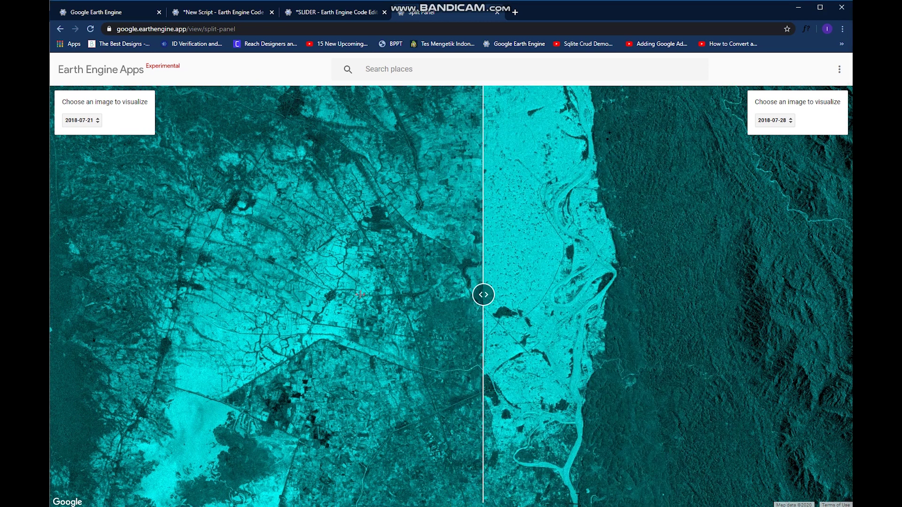
mouse_move(242, 291)
mouse_down()
mouse_move(569, 294)
mouse_move(368, 295)
mouse_move(569, 294)
mouse_move(337, 284)
mouse_move(270, 294)
mouse_move(500, 295)
mouse_move(249, 295)
mouse_up()
mouse_move(249, 326)
mouse_down()
mouse_move(636, 326)
mouse_move(413, 332)
mouse_move(556, 338)
mouse_move(471, 340)
mouse_up()
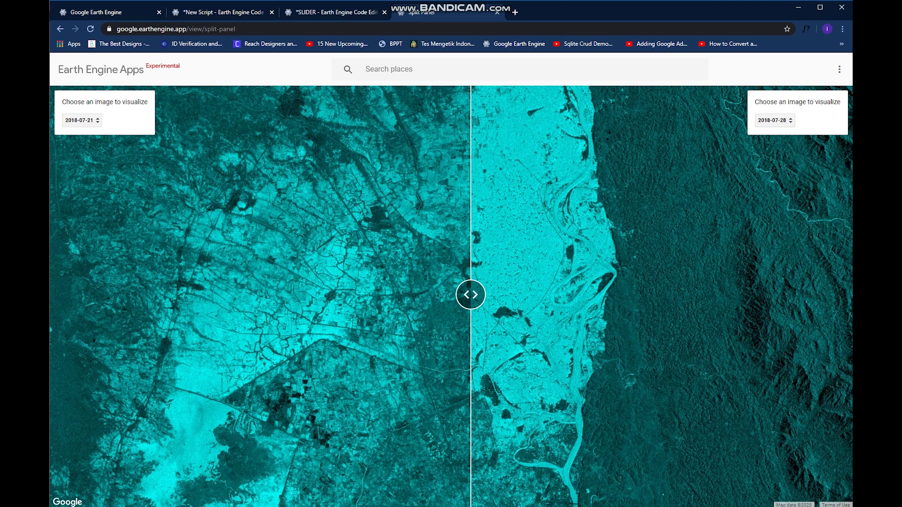
Switch to the SLIDER script, widen the editor, and begin 'var l5 =' on line 1
click(338, 12)
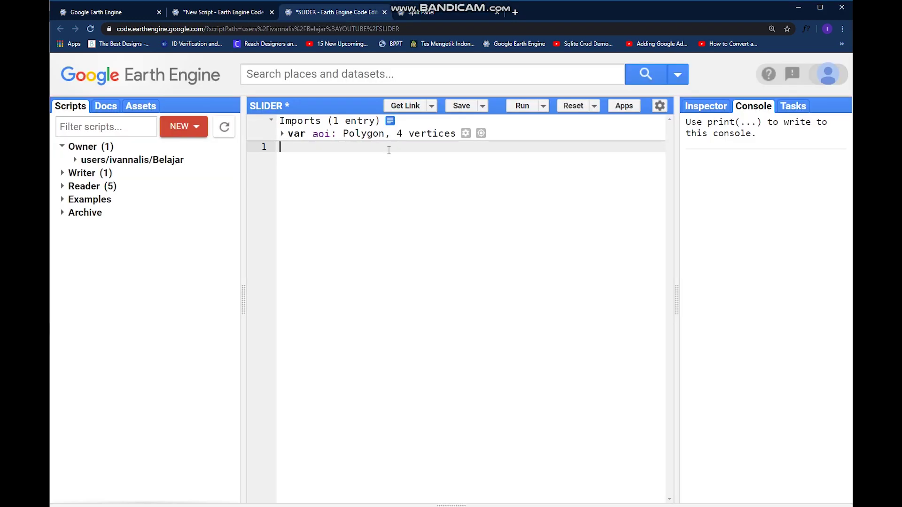
drag(675, 301, 738, 302)
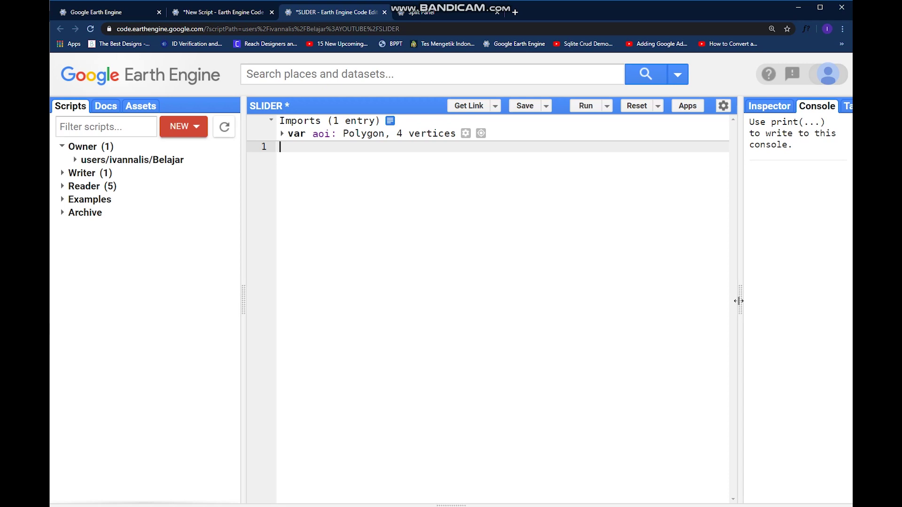
text(l)
key(BackSpace)
text(va)
text(r l5 =)
Search 'landsat 5' and copy the Landsat 5 TM Tier 1 TOA collection snippet
click(409, 66)
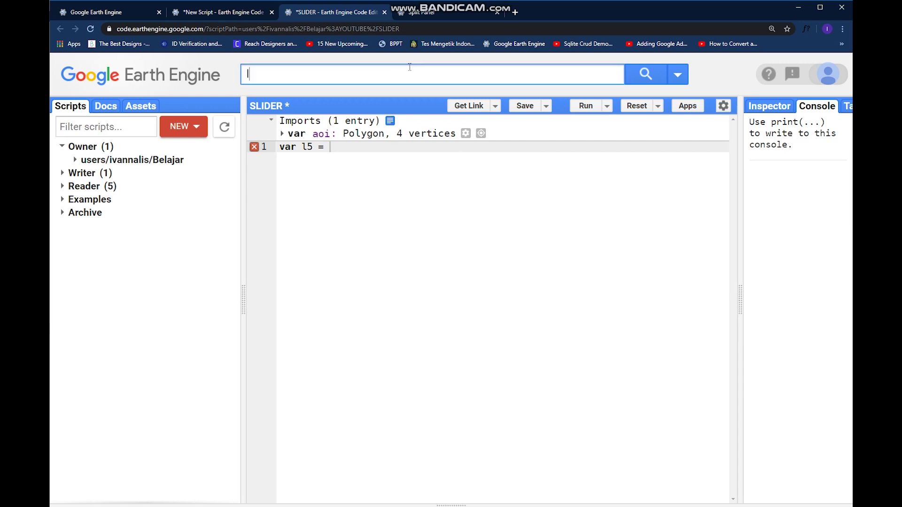
text(landsa 5)
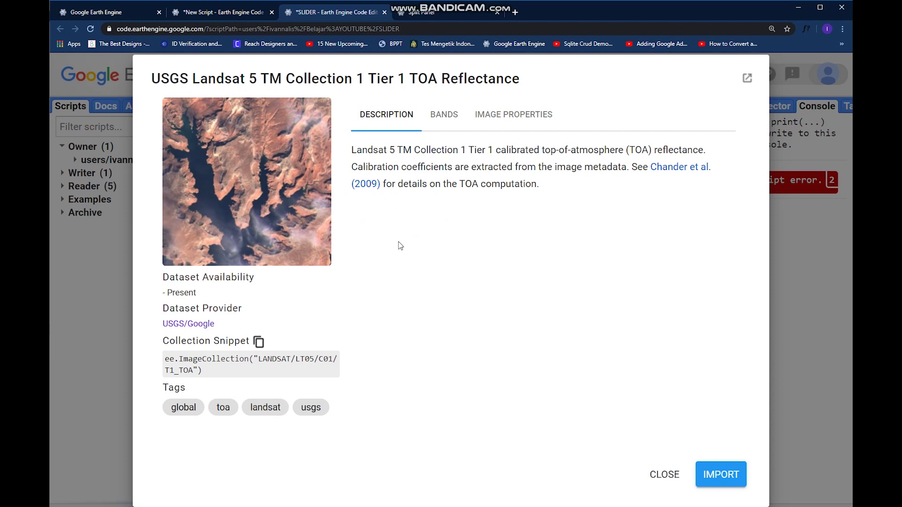
click(259, 343)
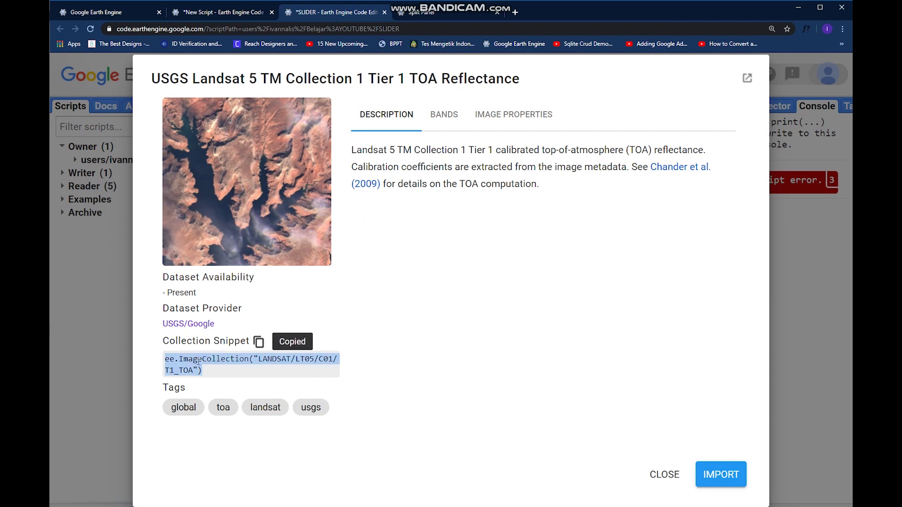
Paste the Landsat 5 collection snippet after 'var l5 ='
click(654, 476)
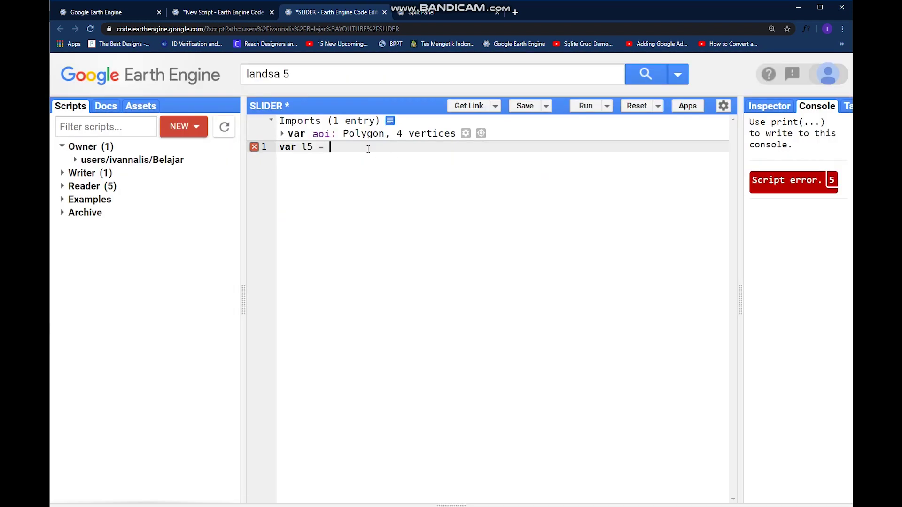
key(ctrl+v)
key(Return)
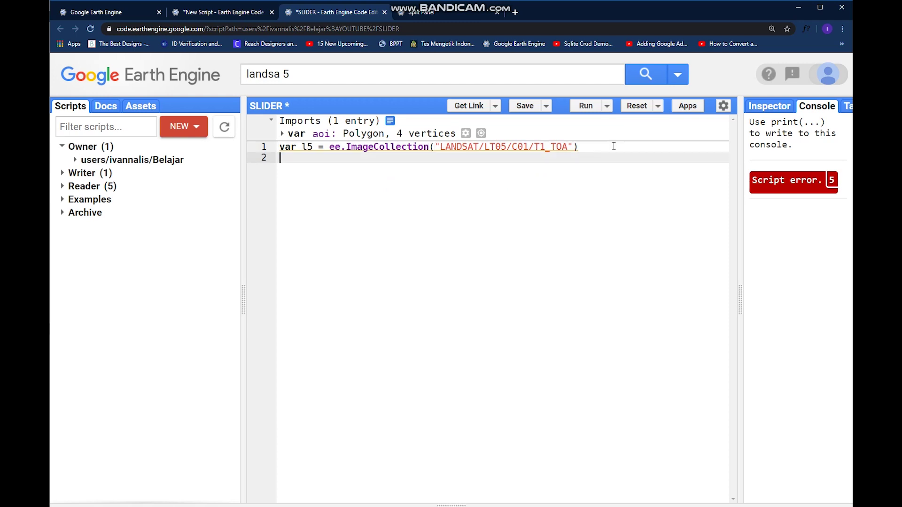
text(.filter)
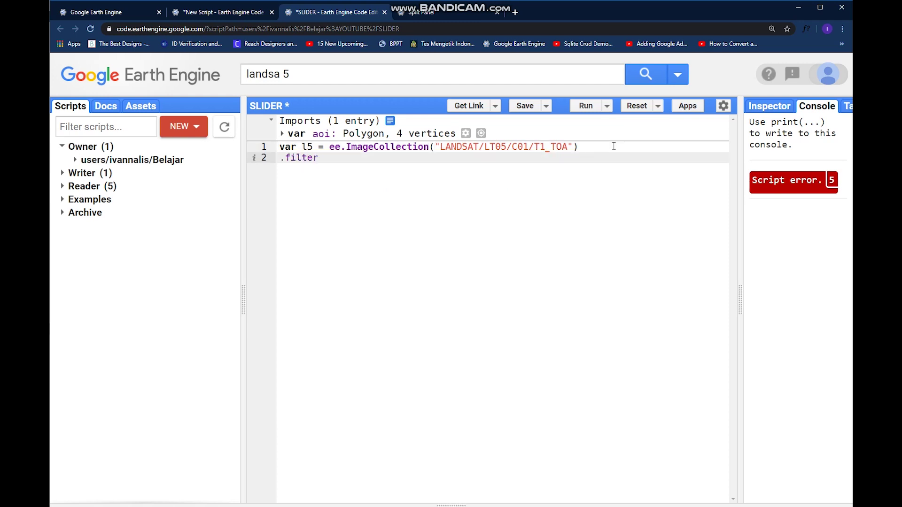
text(Date('2000)
text(-01-01')
text(,)
Add .filterDate('2000-01-01', '2000-12-31') and begin .filterBounds( on the next line
drag(411, 156, 348, 157)
key(ctrl+c)
click(423, 158)
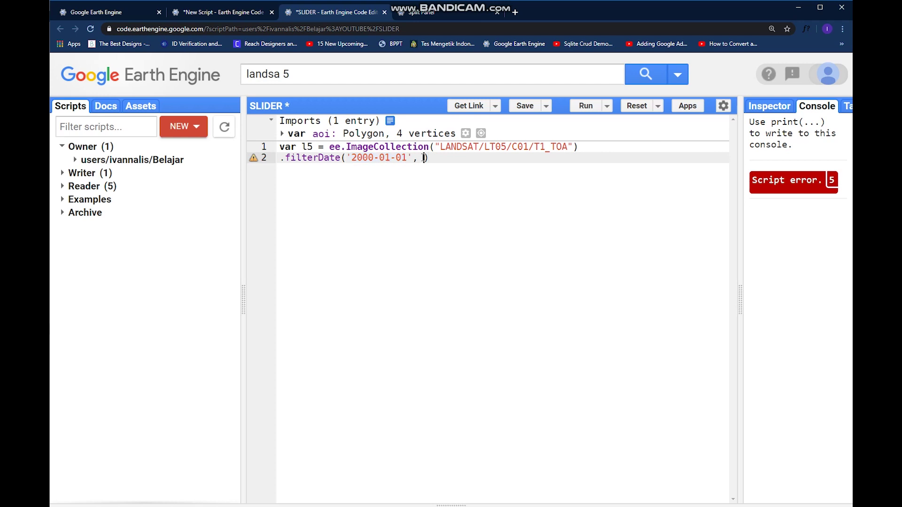
key(ctrl+v)
key(BackSpace)
key(BackSpace)
text(12)
key(Return)
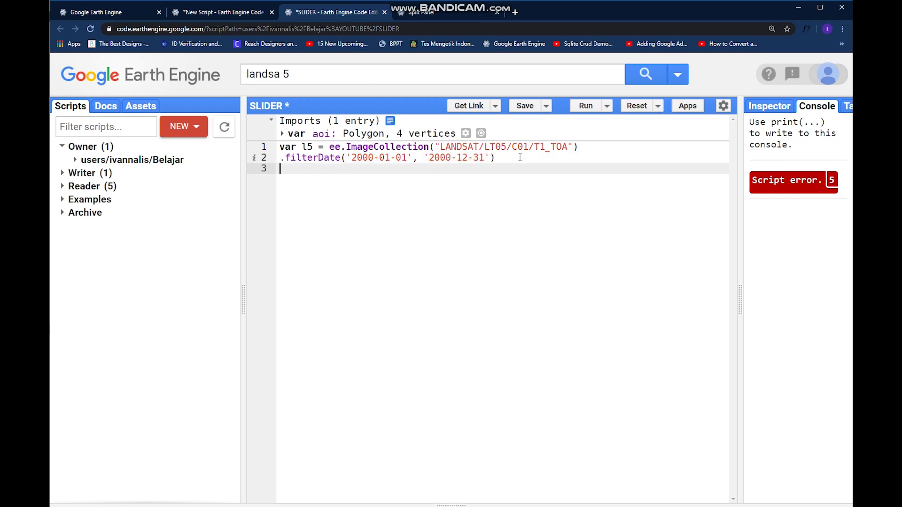
text(.fil)
text(terBouns)
key(BackSpace)
text(ds()
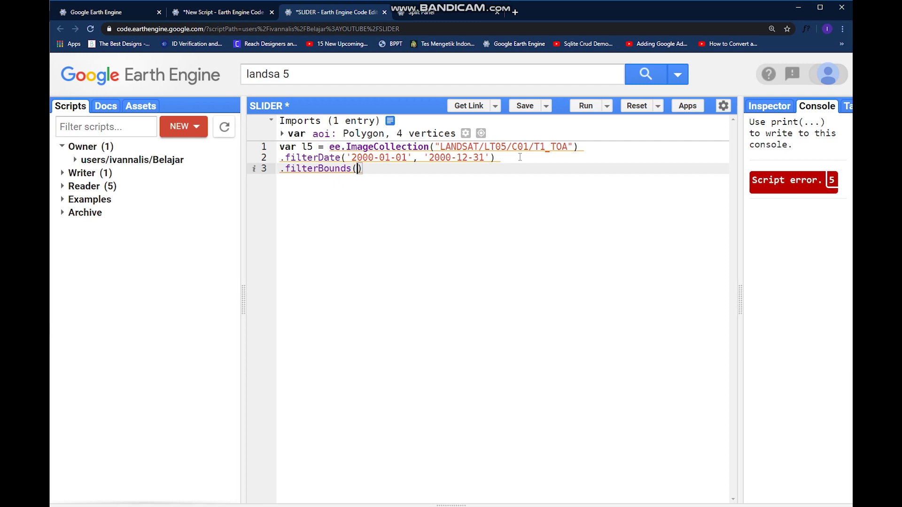
Raise the map, turn on the aoi rectangle around Siduk, then lower the map again
drag(473, 502, 437, 143)
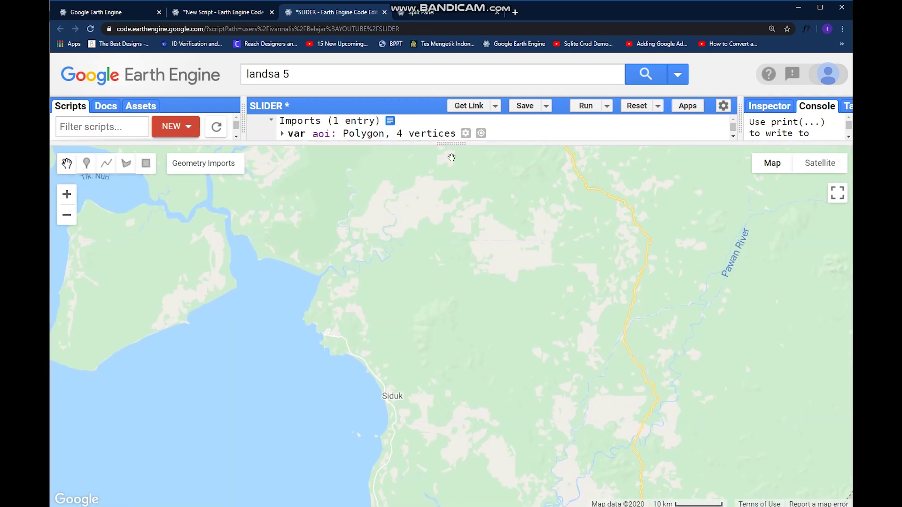
click(177, 182)
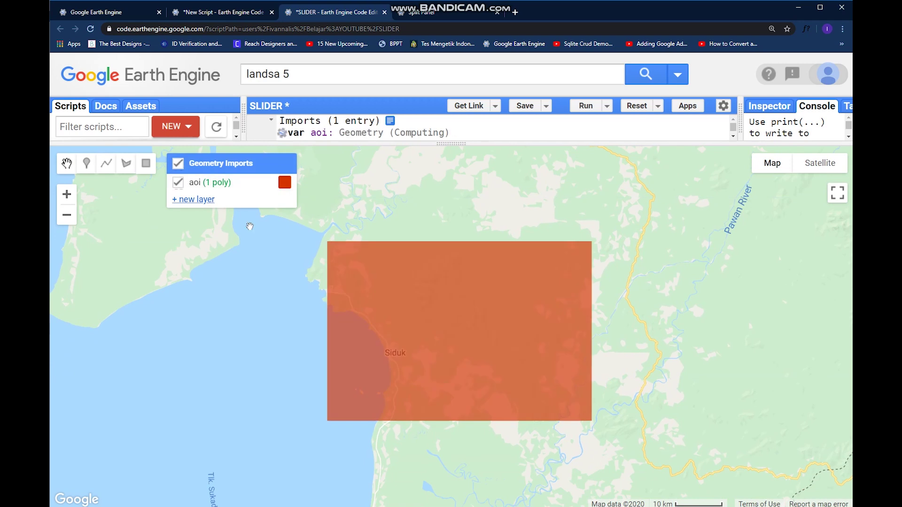
mouse_move(462, 143)
mouse_down()
mouse_move(513, 381)
mouse_move(493, 504)
mouse_up()
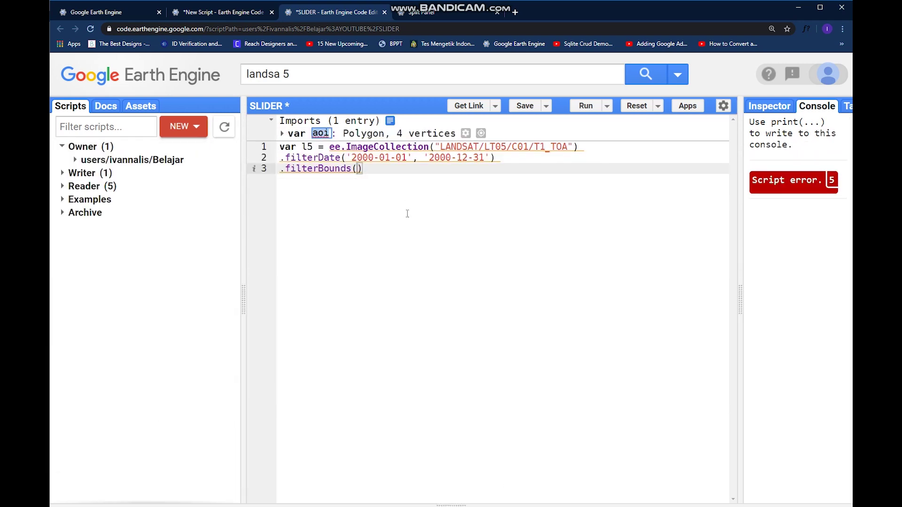
text(aoi)
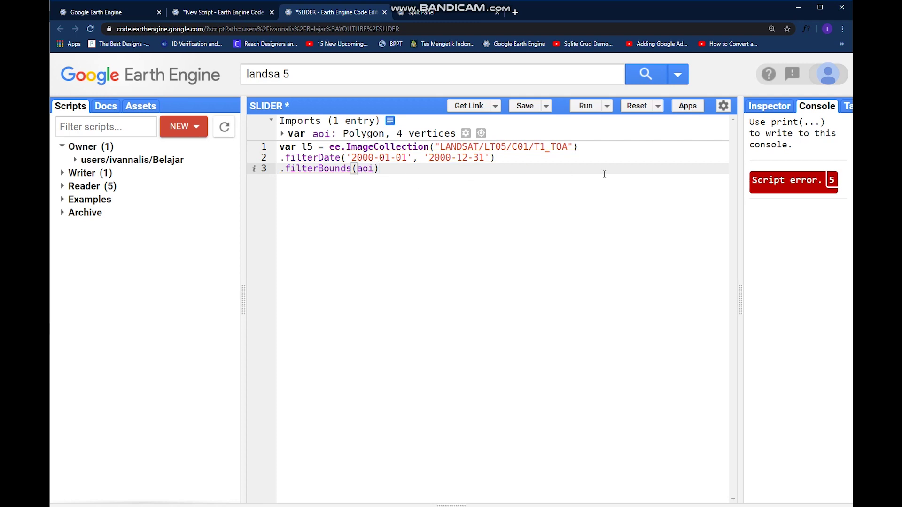
Complete the l5 query with .filterBounds(aoi), .sort('CLOUD_COVER', true) and .first()
click(603, 174)
key(Return)
text(.)
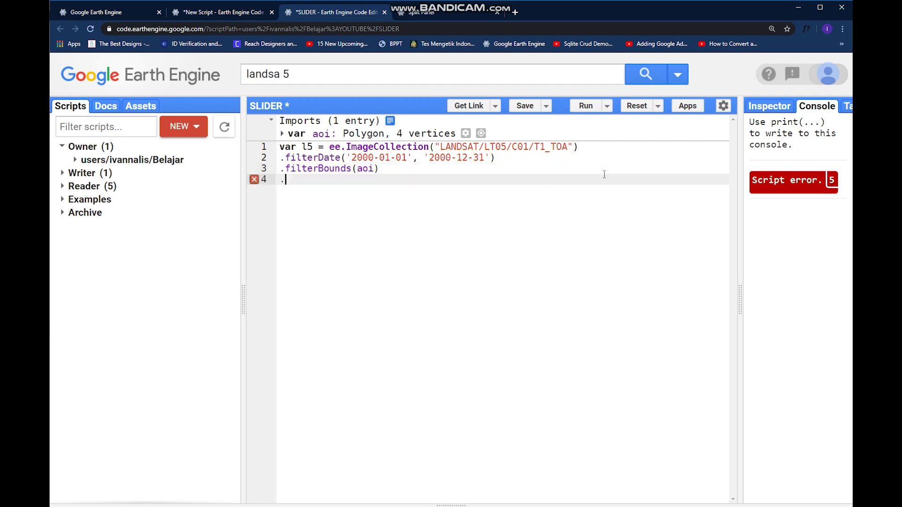
text(sort()
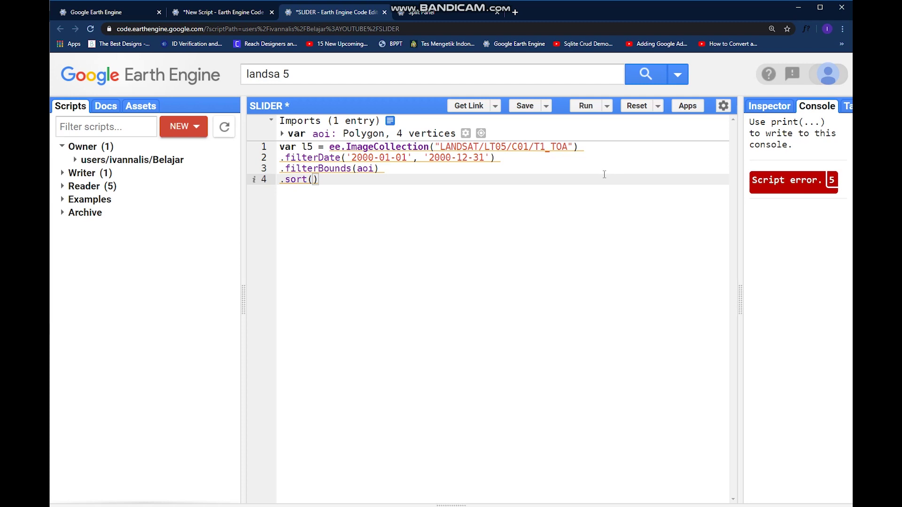
text('CLOUD)
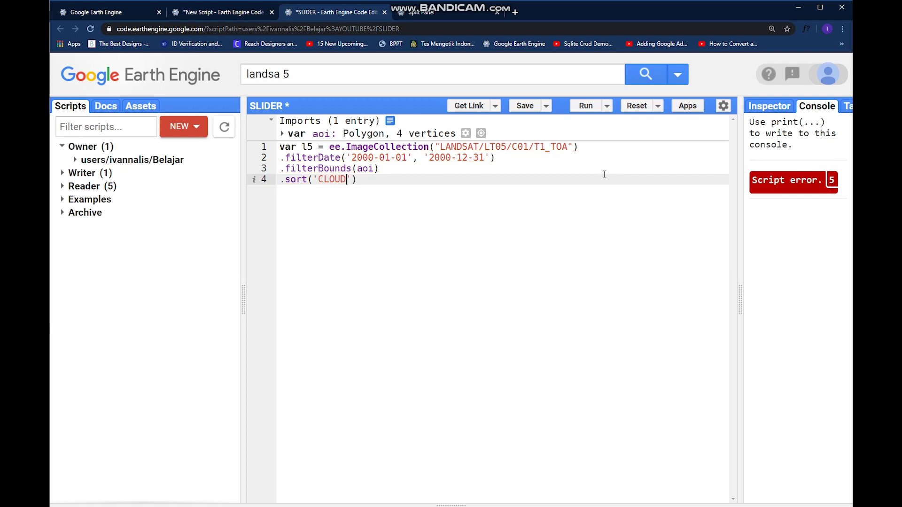
text(_COVER')
text(, true))
key(Return)
text(.fir)
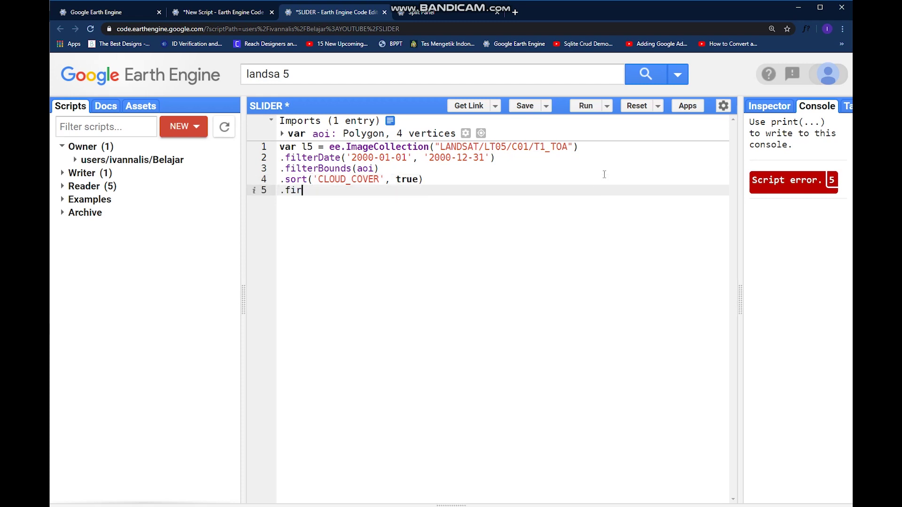
text(tst()
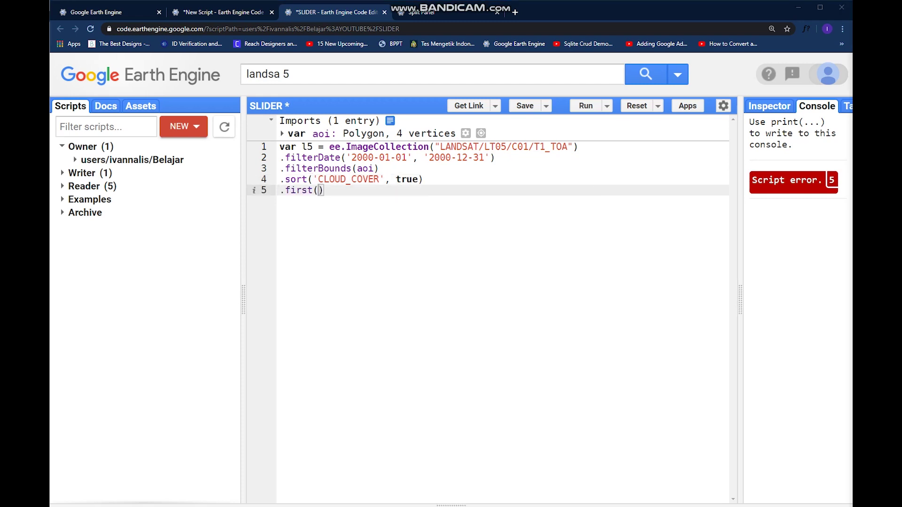
drag(422, 179, 280, 179)
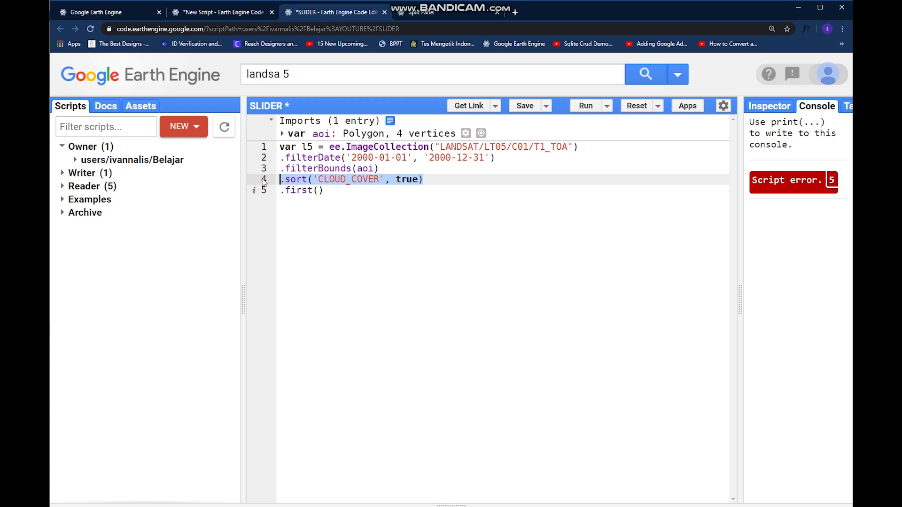
click(260, 190)
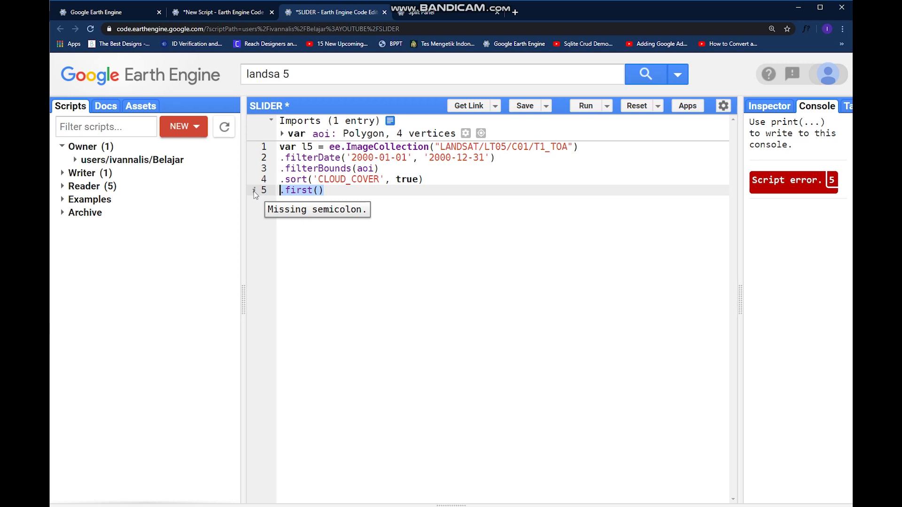
click(356, 190)
Add Map.addLayer(l5.clip(aoi)) and run to display the clipped image
key(Return)
key(Return)
text(M)
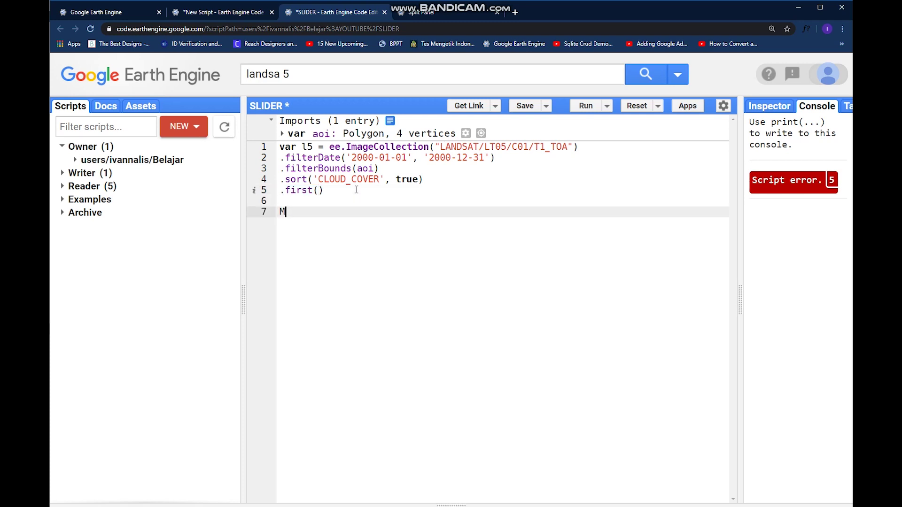
text(ap.addLayer()
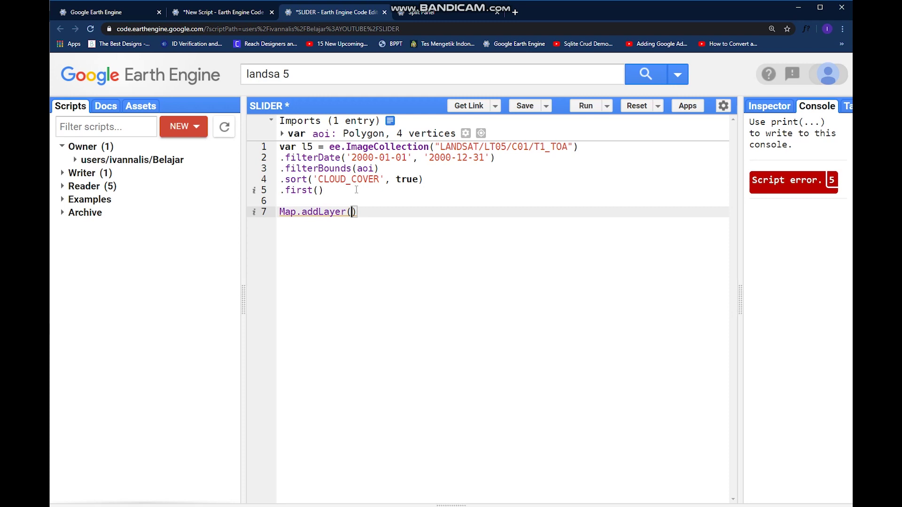
text(l5)
click(584, 107)
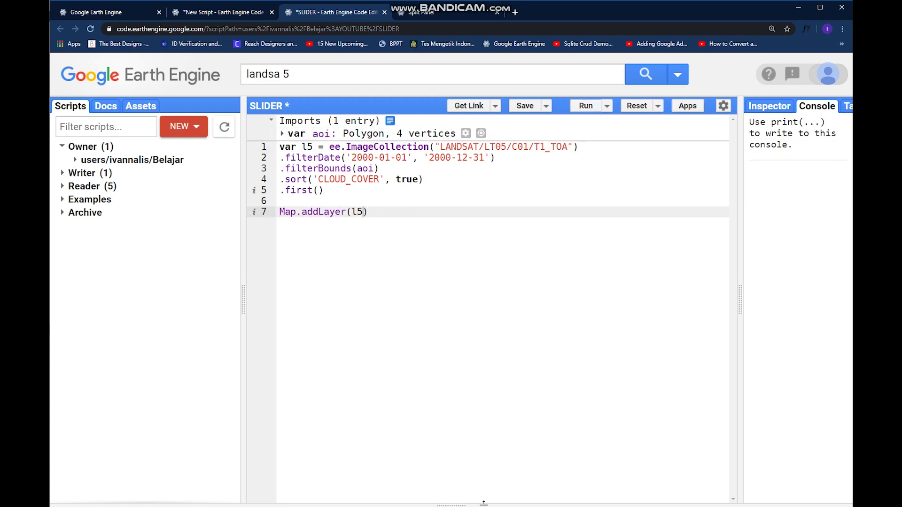
mouse_move(484, 504)
mouse_down()
mouse_move(480, 136)
mouse_move(451, 386)
mouse_up()
text(.c)
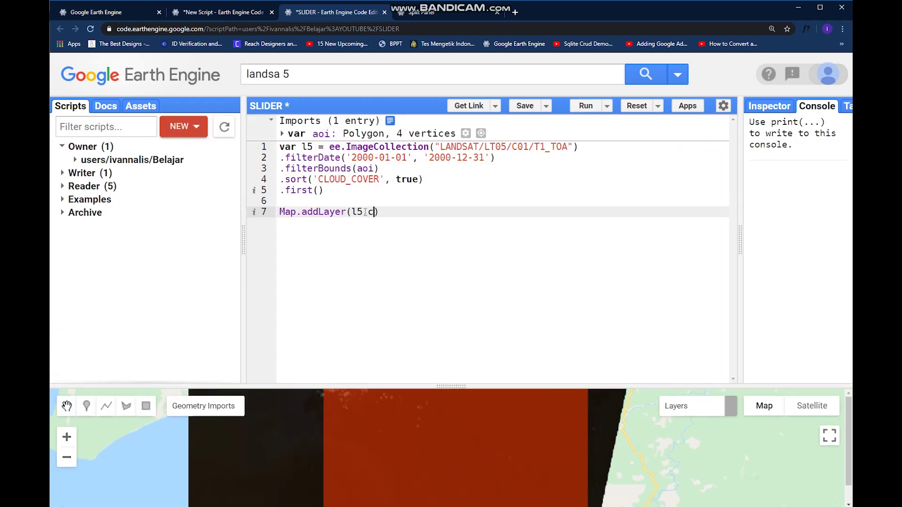
text(lip()
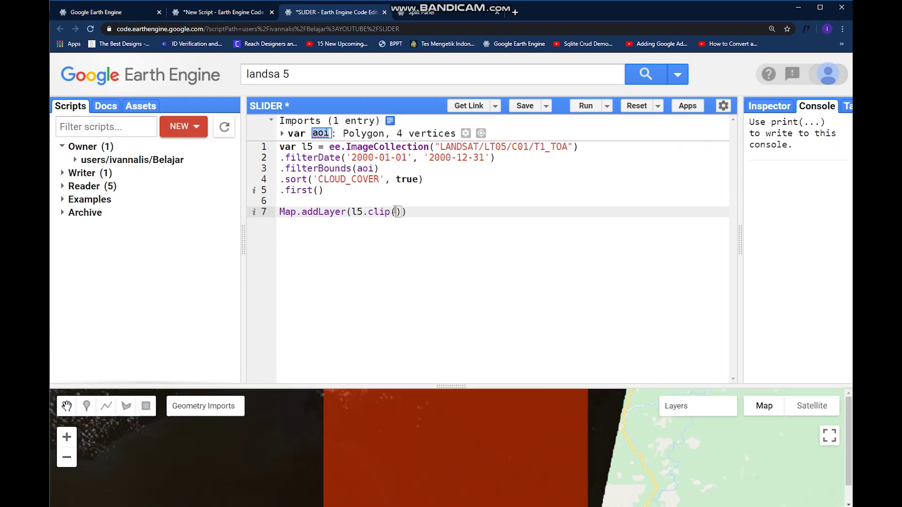
text(aoi)
click(586, 105)
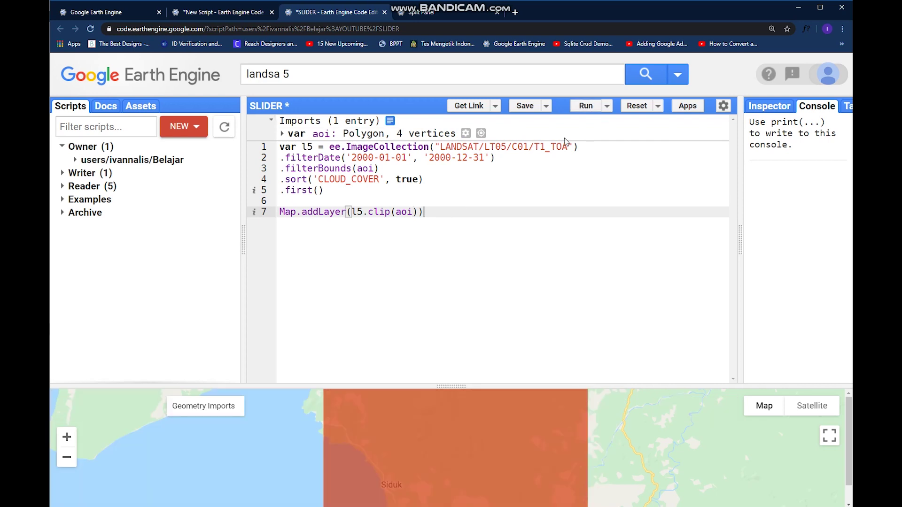
drag(484, 386, 486, 142)
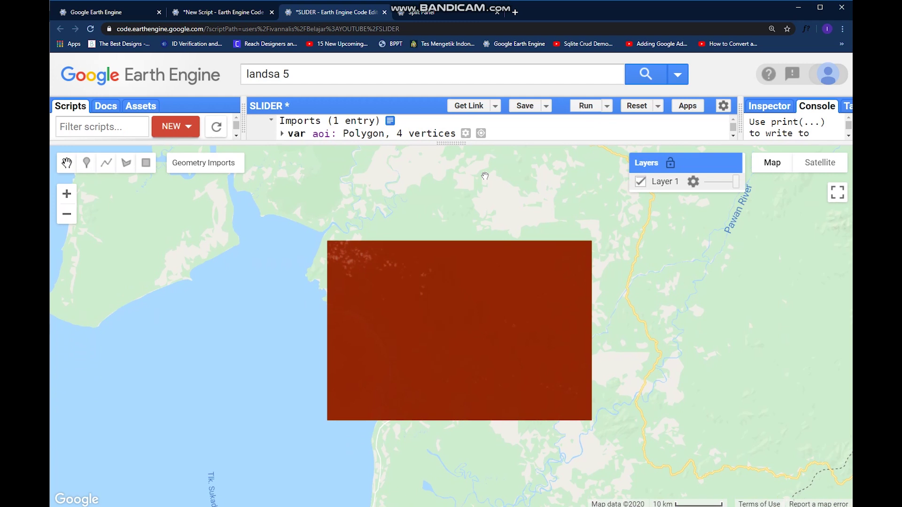
drag(483, 298, 479, 308)
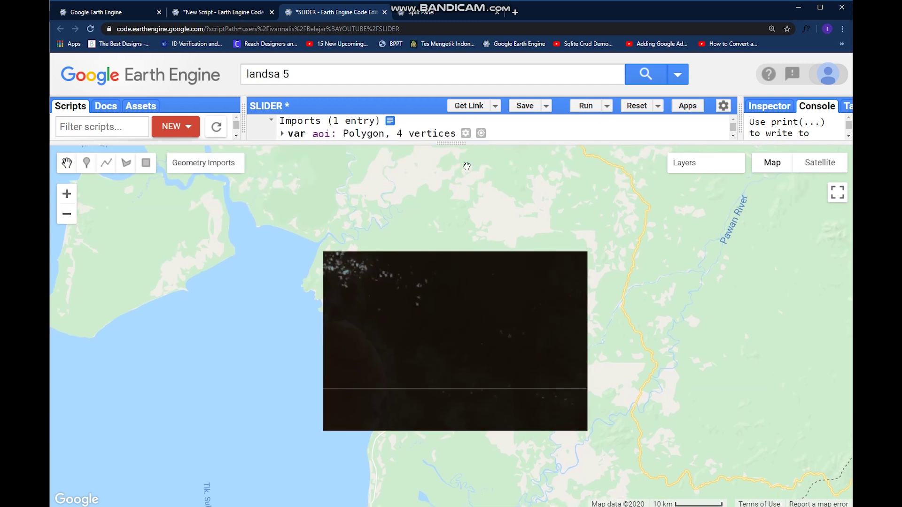
drag(456, 145, 481, 261)
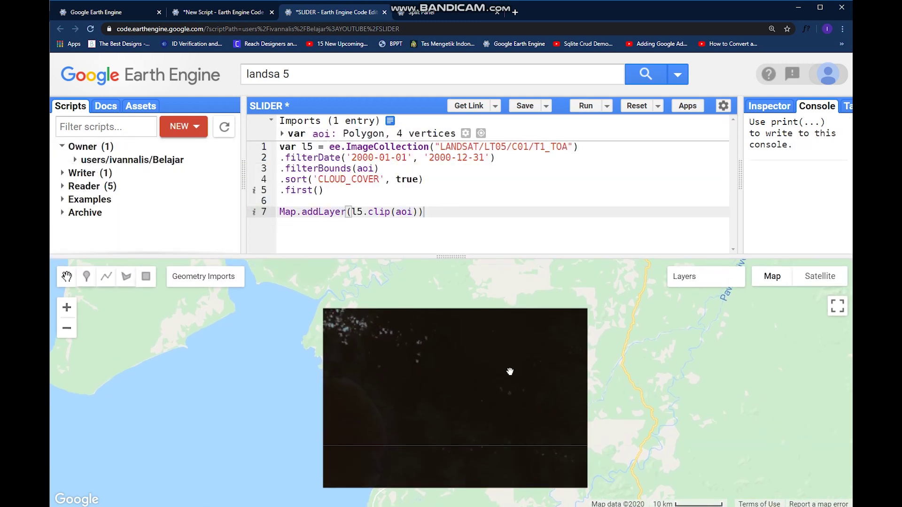
mouse_move(499, 413)
mouse_down()
mouse_move(510, 393)
mouse_move(503, 367)
mouse_up()
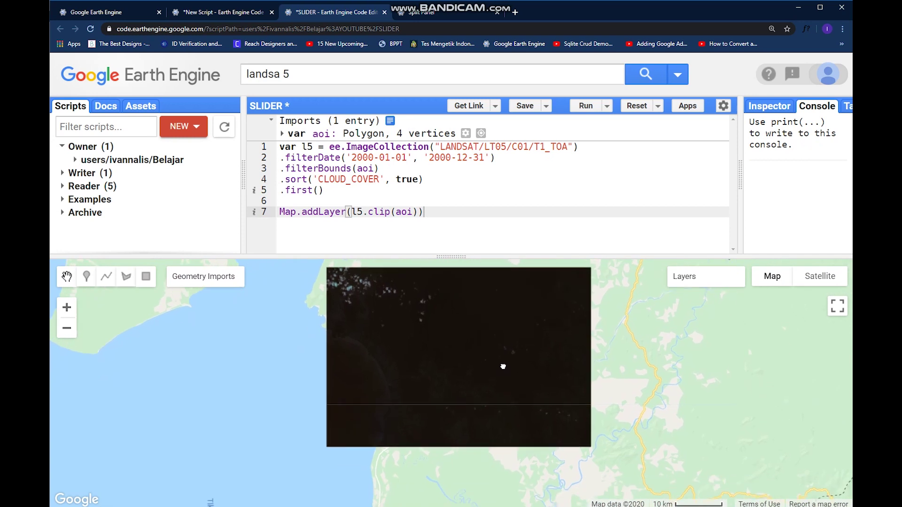
Inspect the image on the map and read its CLOUD_COVER value of 2
click(770, 108)
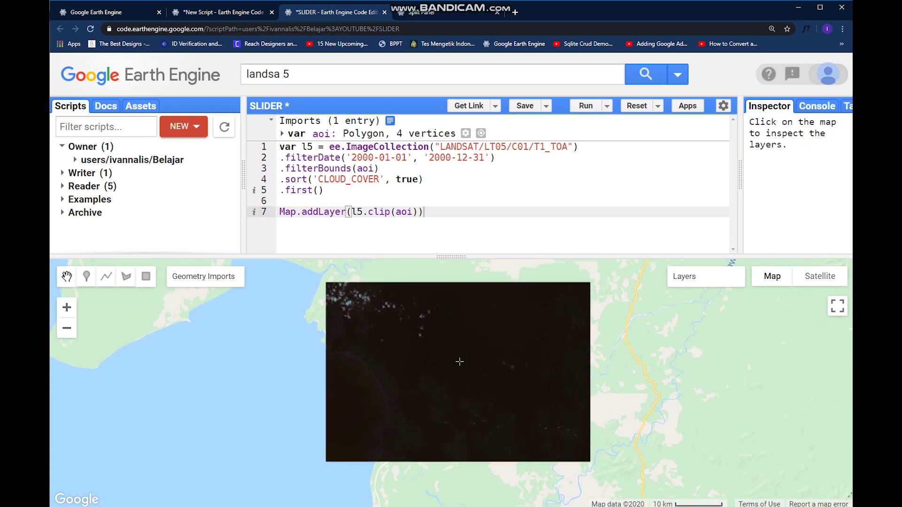
click(449, 356)
drag(742, 176, 566, 175)
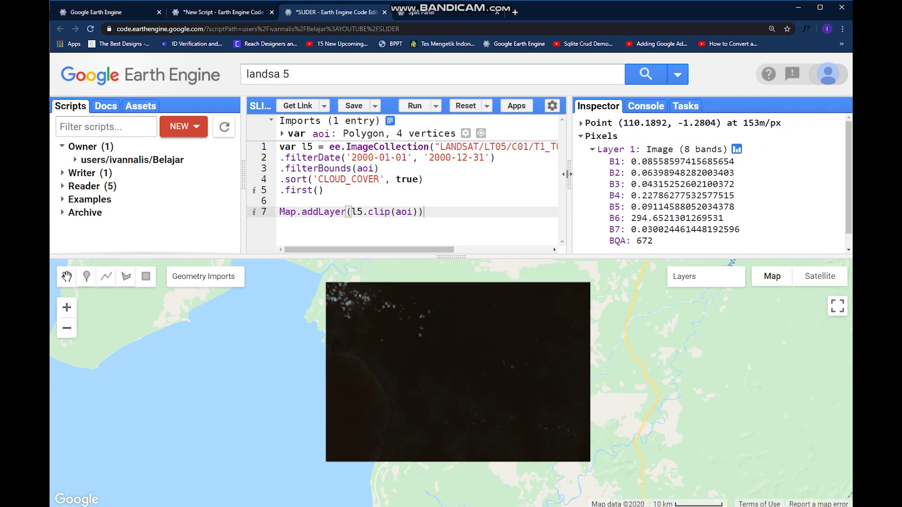
click(598, 244)
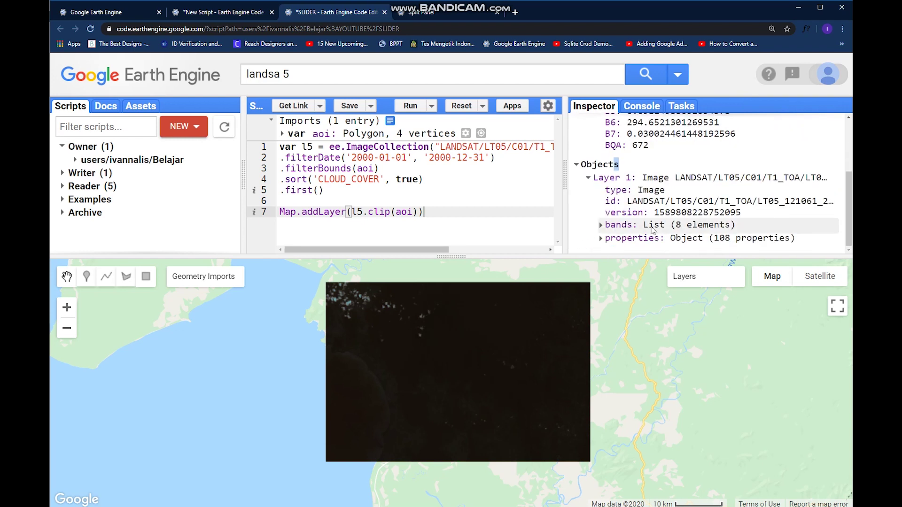
scroll(704, 211, down, 1)
click(630, 235)
scroll(730, 223, down, 3)
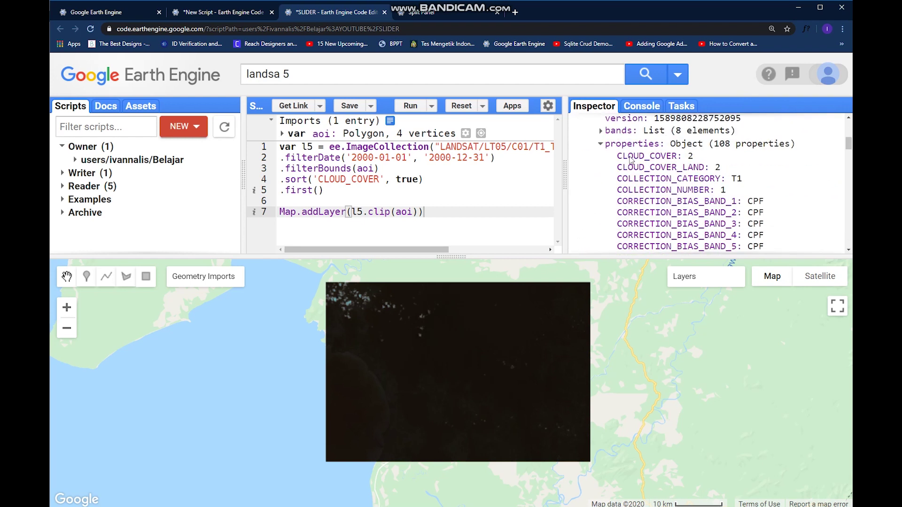
drag(671, 158, 698, 164)
click(447, 213)
Insert an empty 'var l5_style = { }' object above the addLayer line
drag(564, 173, 614, 177)
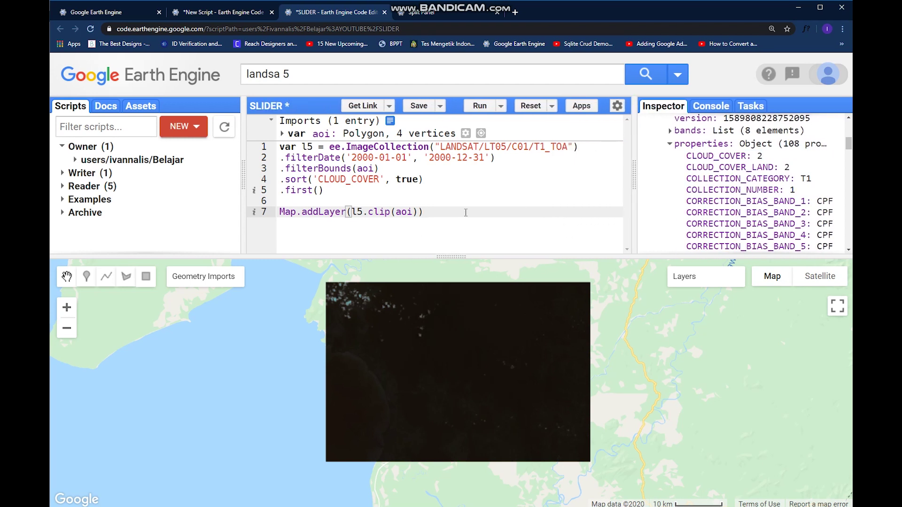
click(380, 202)
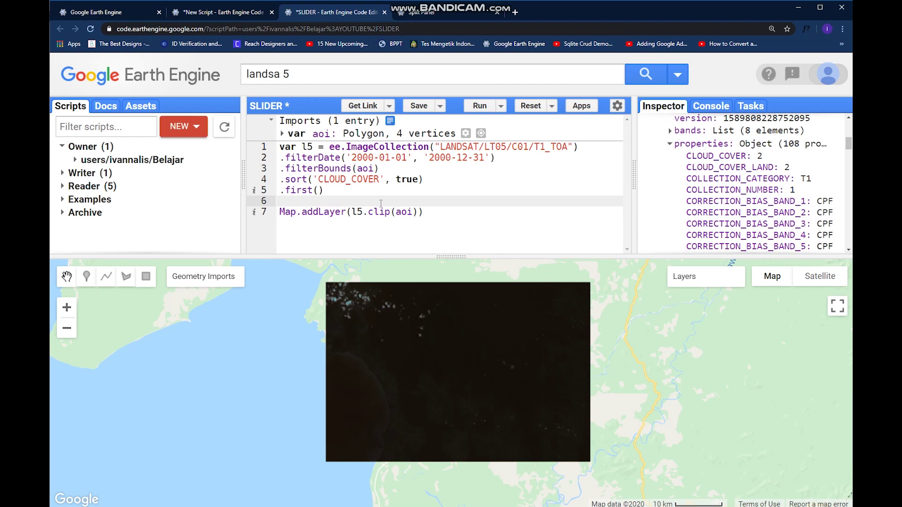
key(Return)
text(var style)
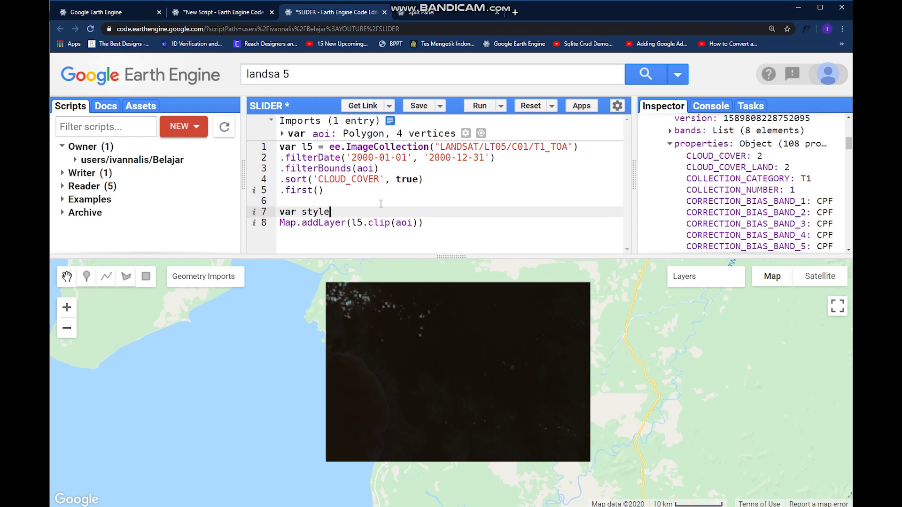
key(BackSpace)
key(BackSpace)
key(BackSpace)
key(BackSpace)
key(BackSpace)
key(BackSpace)
text(l5_style)
text( =)
key(BackSpace)
text({)
key(Return)
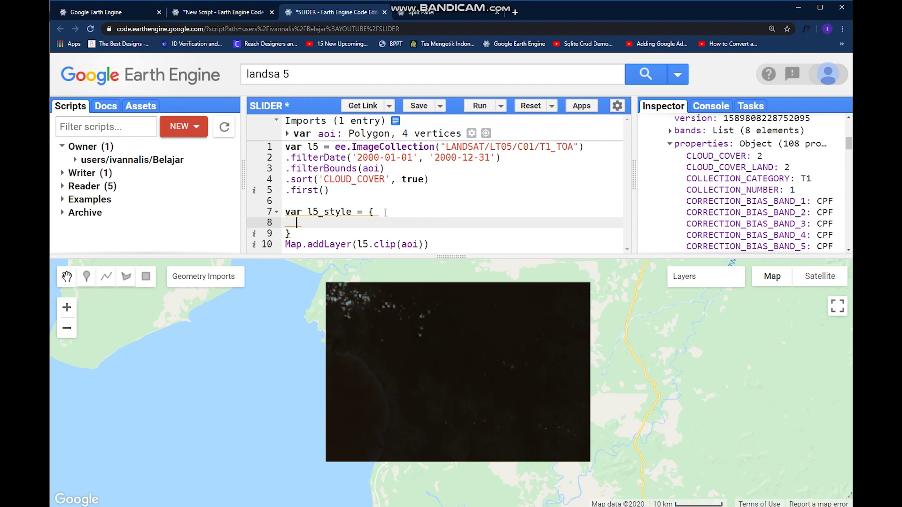
text(bands)
text(: )
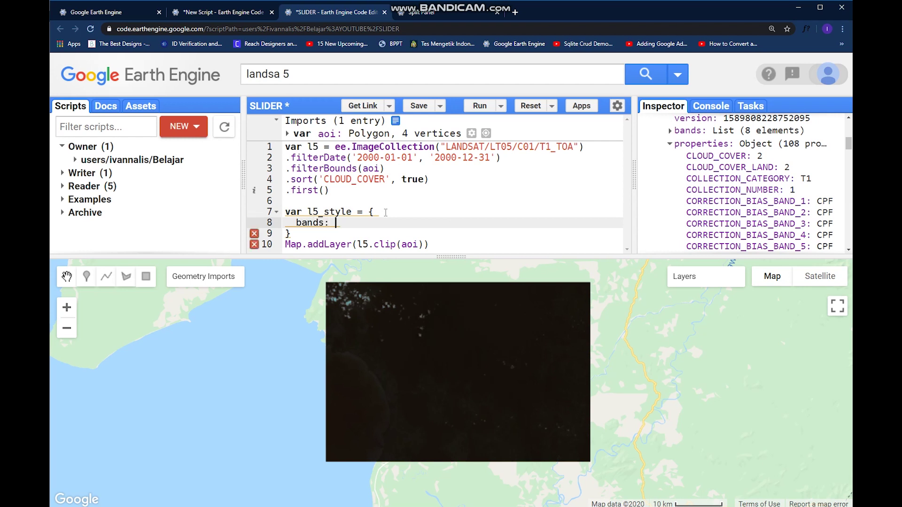
text([')
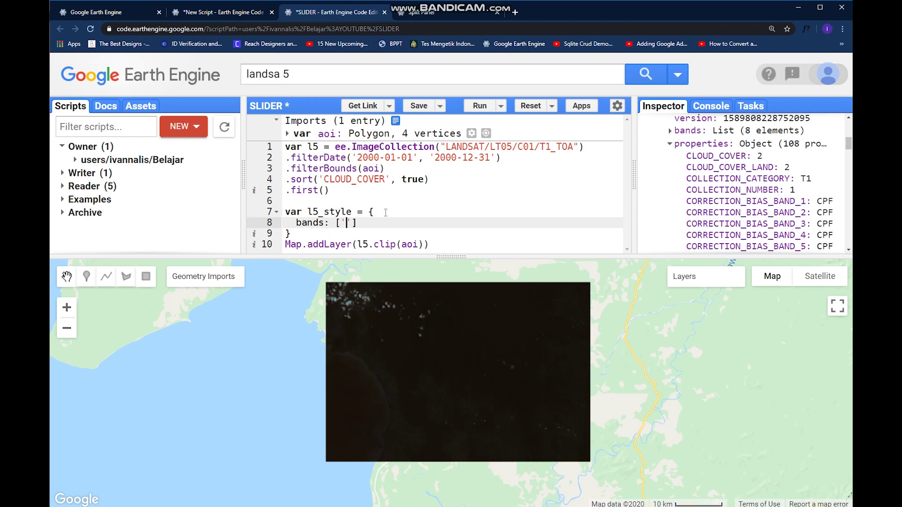
text(B)
text(5)
Set the l5_style bands list to ['B3', 'B2', 'B2']
key(Right)
key(shift+Left)
key(shift+Left)
key(shift+Left)
key(shift+Left)
key(Right)
key(Left)
key(BackSpace)
text(3)
key(Right)
key(shift+Left)
key(shift+Left)
key(shift+Left)
key(ctrl+c)
key(Right)
text(,)
key(ctrl+v)
text(,)
key(ctrl+v)
double_click(390, 223)
text(B2)
double_click(423, 222)
text(B2)
Add min 0.0, max 0.2 and gamma 1.2 to l5_style
key(End)
text(,)
key(Return)
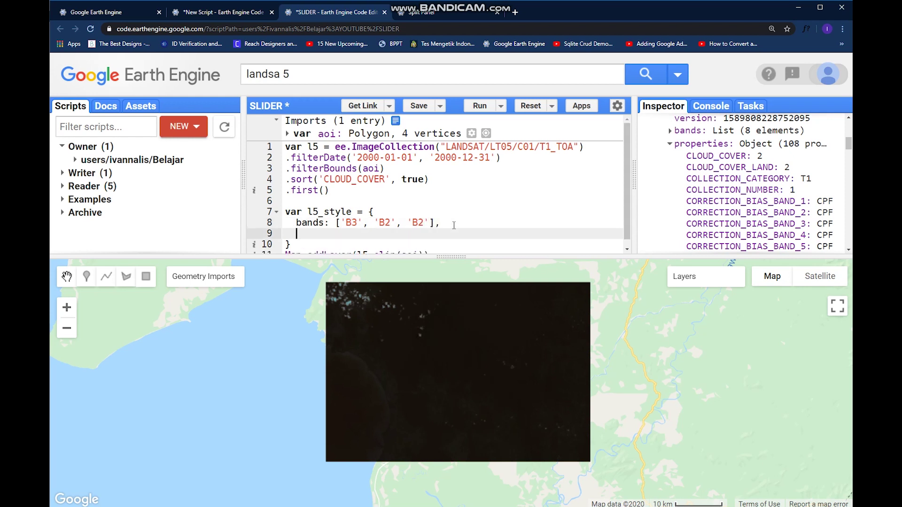
text(min: )
text(0.0)
text(,)
key(Return)
text(max:)
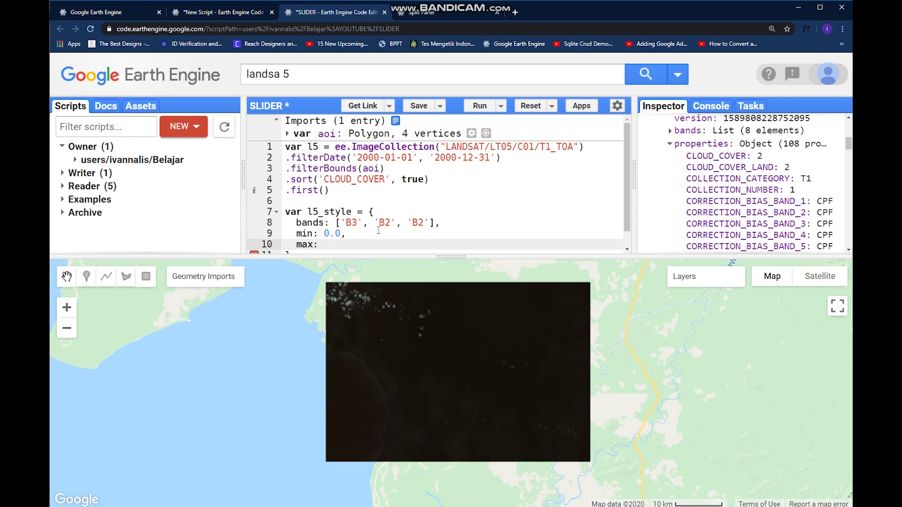
text( 0.2,)
key(Return)
text(gamma: )
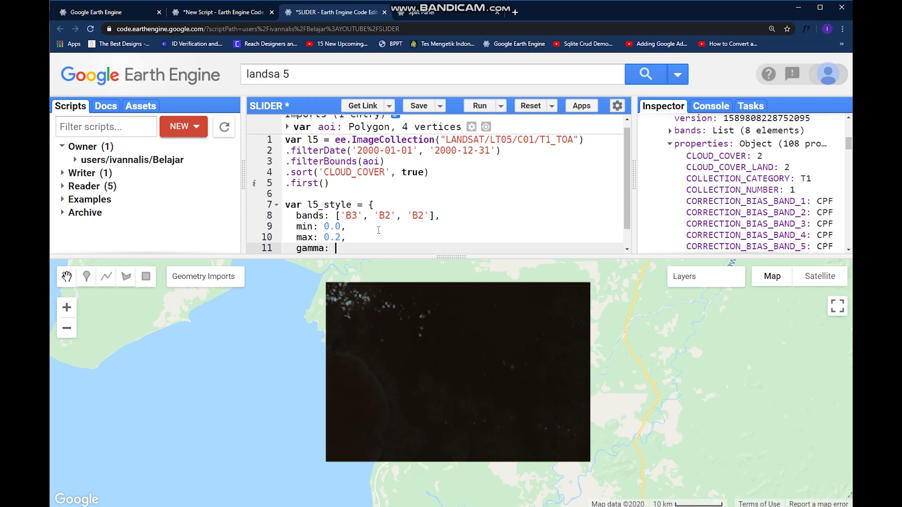
text(1.2)
scroll(389, 240, down, 2)
Pass l5_style and the label 'Landsat 5' to Map.addLayer and run
click(387, 217)
key(Return)
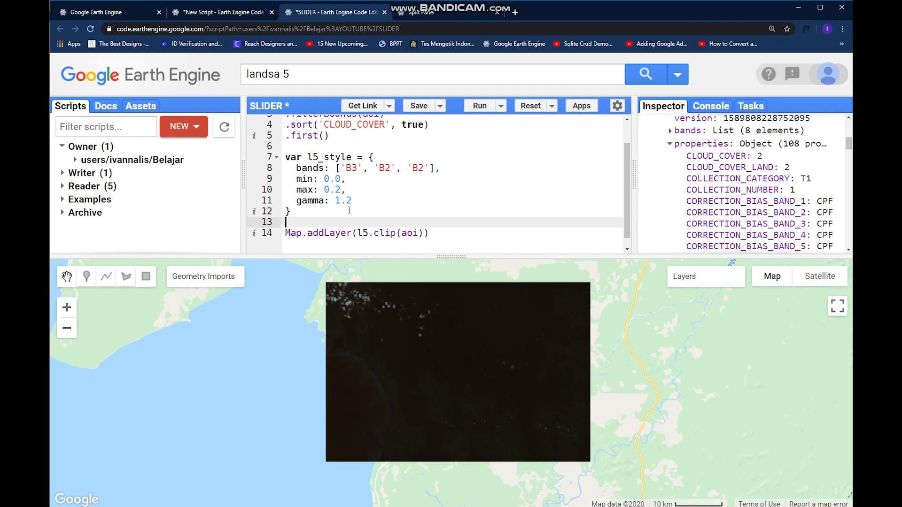
drag(307, 157, 353, 157)
key(ctrl+c)
click(424, 232)
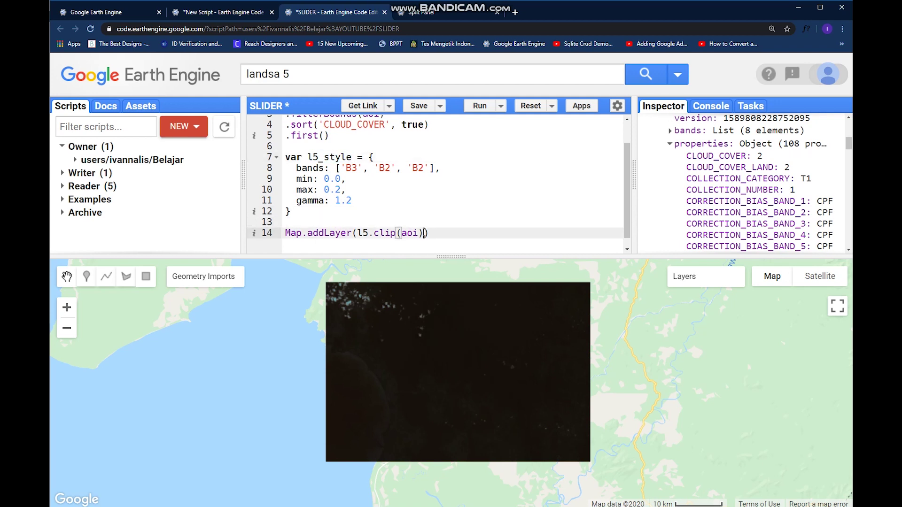
text(,)
key(ctrl+v)
text(, ')
text(Lansat)
key(BackSpace)
key(BackSpace)
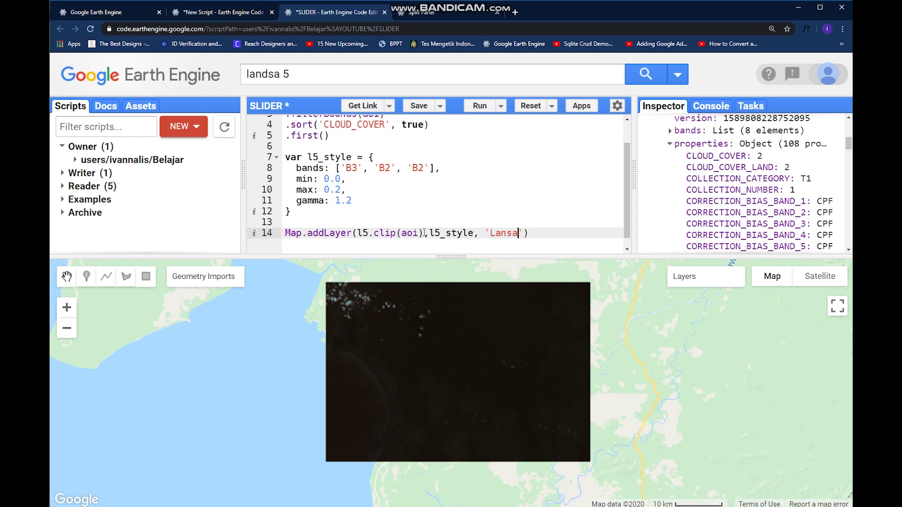
key(BackSpace)
text(dsat 5)
key(ctrl+Return)
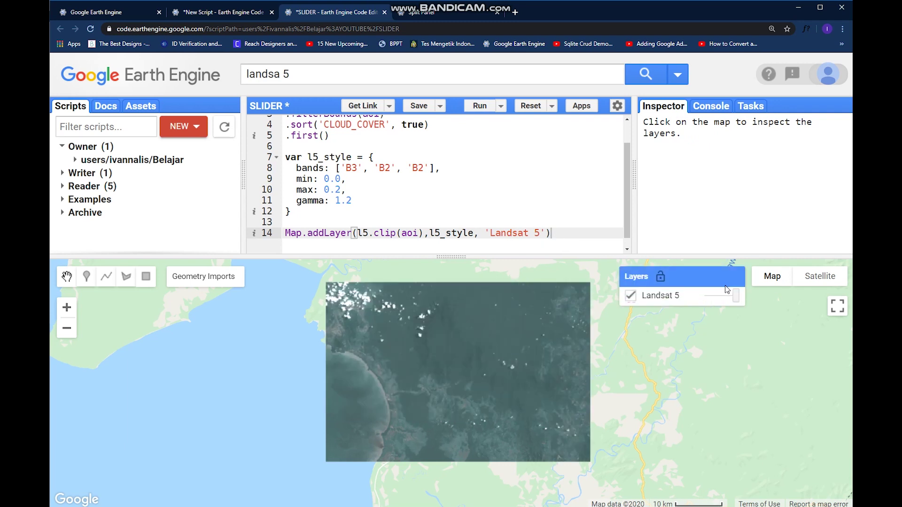
mouse_move(738, 296)
mouse_down()
mouse_move(719, 294)
mouse_move(736, 296)
mouse_up()
Raise the l5_style max to 0.3 and rerun the script
click(342, 190)
key(BackSpace)
text(3)
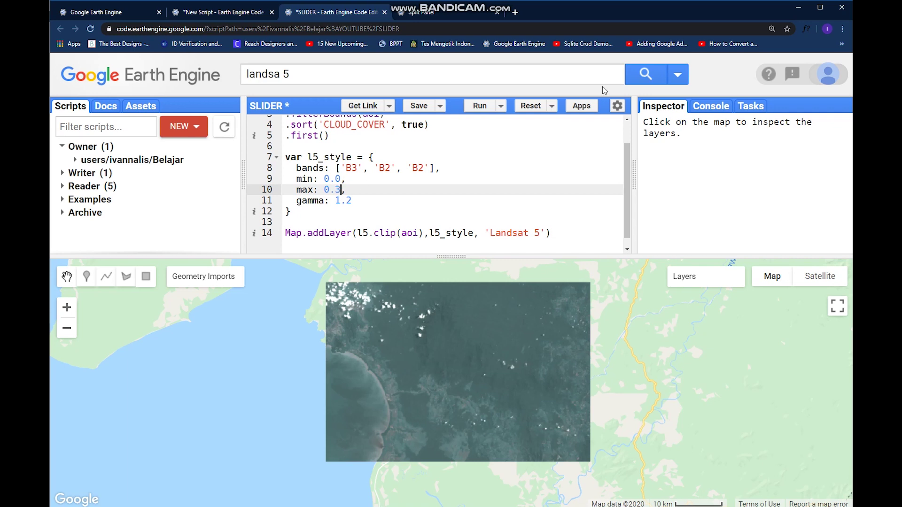
click(479, 105)
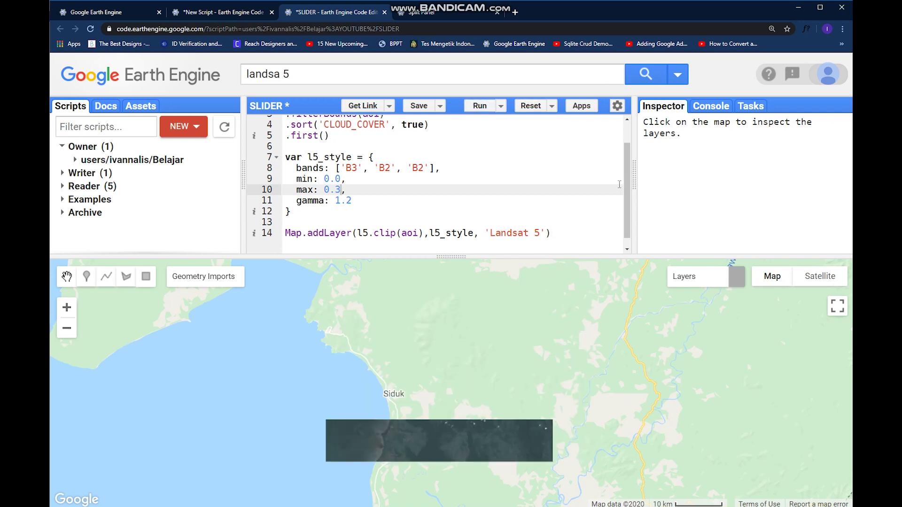
click(566, 235)
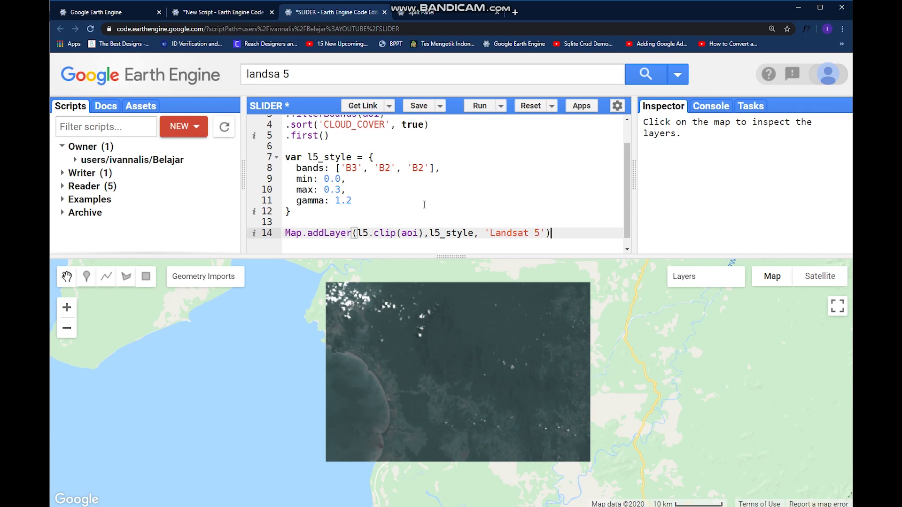
scroll(424, 205, up, 2)
drag(330, 177, 284, 135)
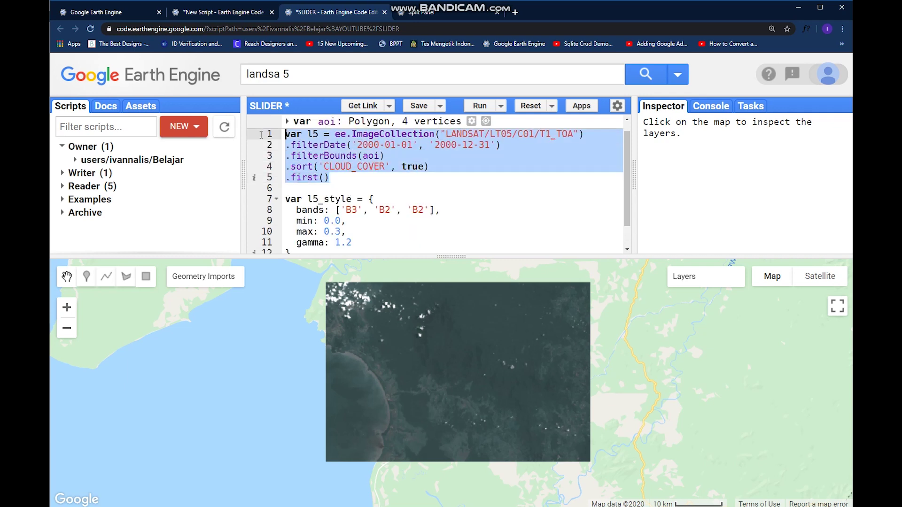
Duplicate the Landsat 5 image block and rename the copy to l8
key(ctrl+c)
click(354, 177)
key(Return)
key(Return)
key(ctrl+v)
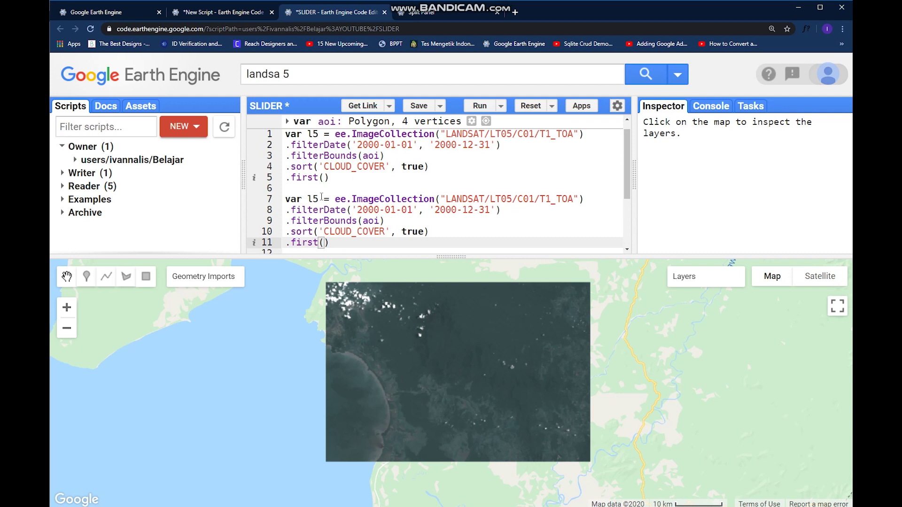
click(322, 198)
key(BackSpace)
text(8)
key(Up)
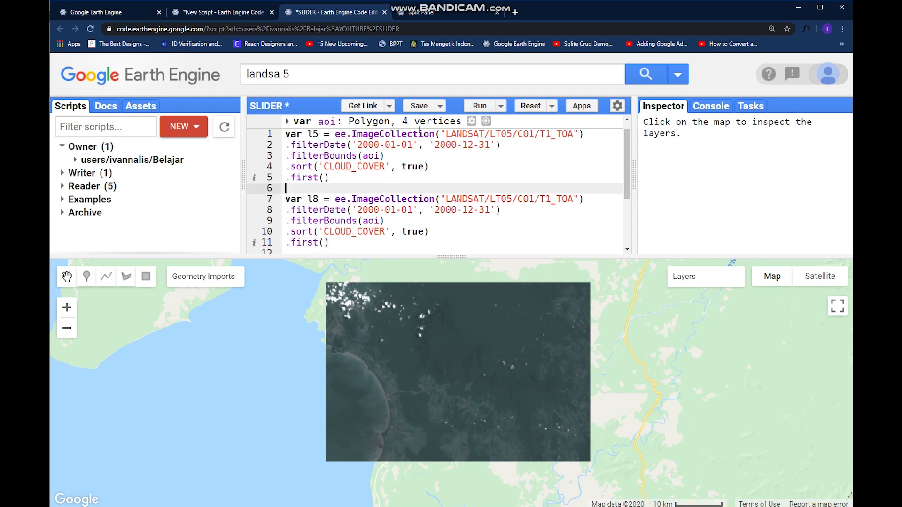
Copy the Landsat 8 Tier 1 TOA collection ID into the l8 definition
click(331, 74)
key(BackSpace)
key(BackSpace)
text(8)
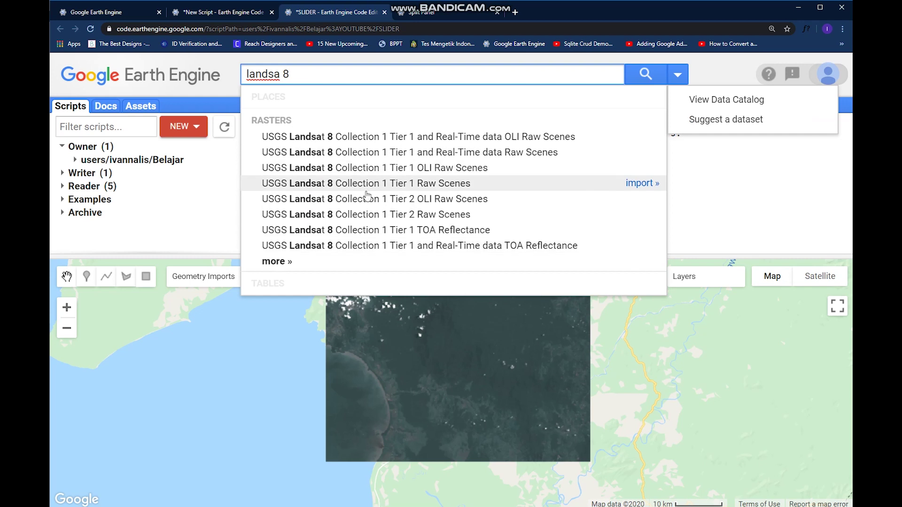
click(409, 230)
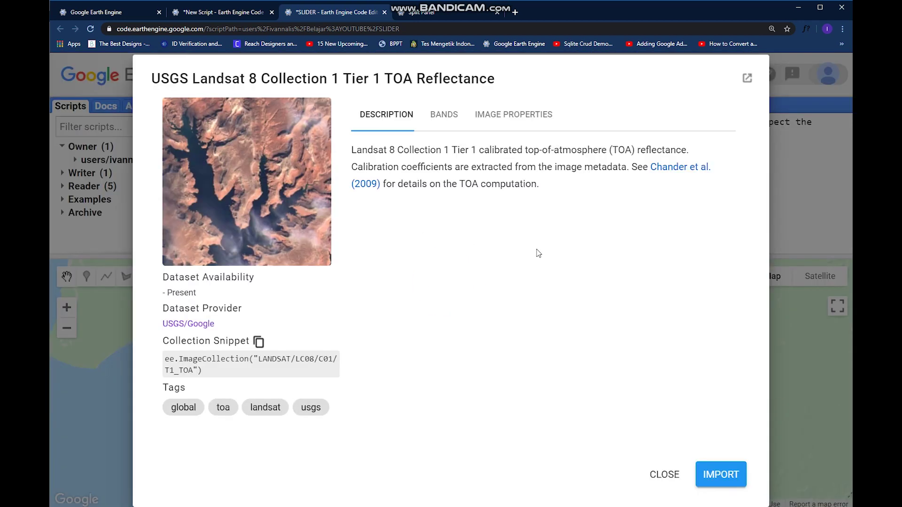
drag(258, 360, 195, 371)
right_click(184, 371)
click(204, 376)
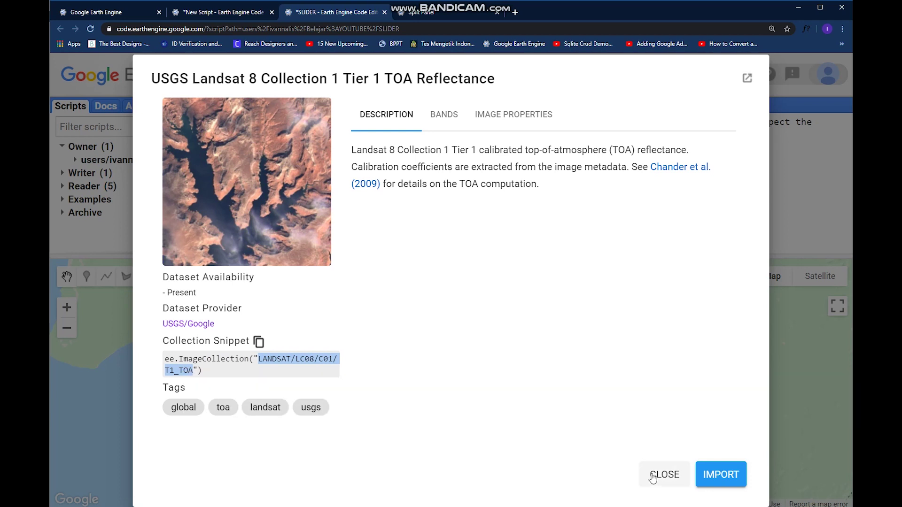
click(662, 473)
drag(446, 198, 575, 200)
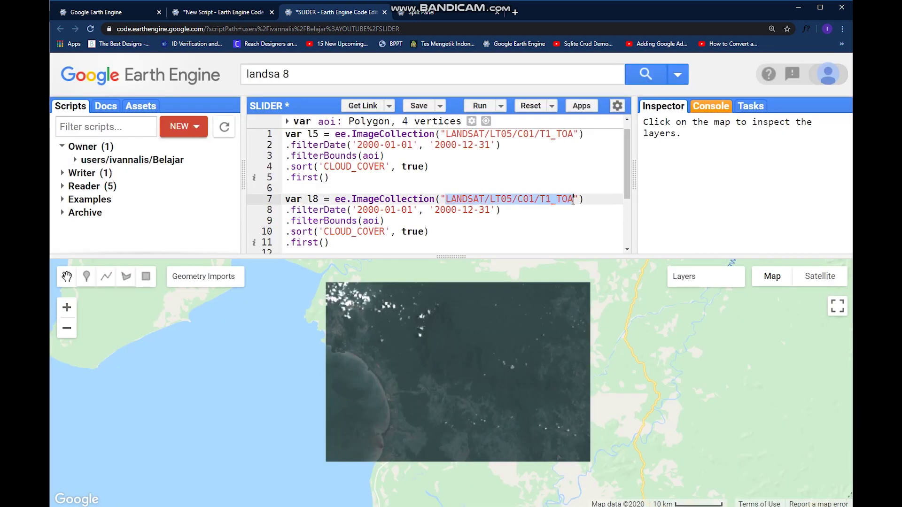
key(ctrl+v)
Change the l8 date filter years from 2000 to 2015
drag(635, 179, 647, 181)
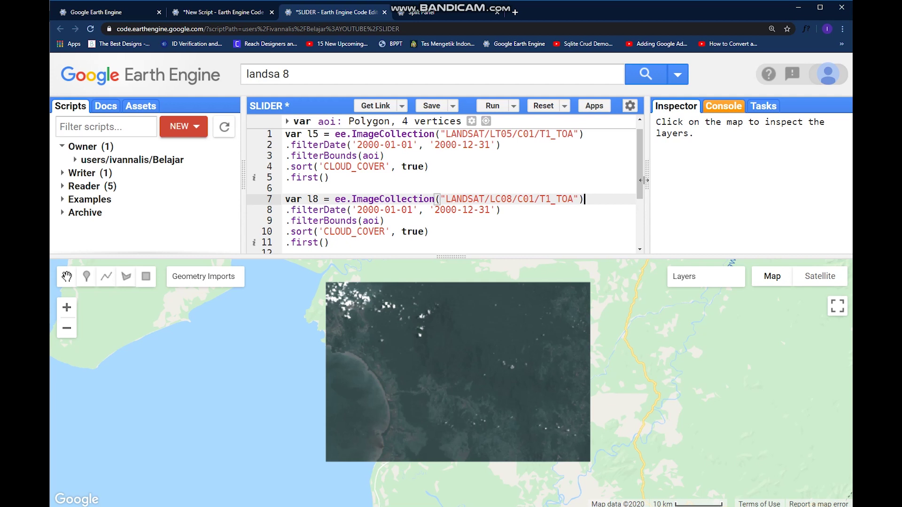
scroll(550, 216, down, 2)
scroll(324, 229, up, 2)
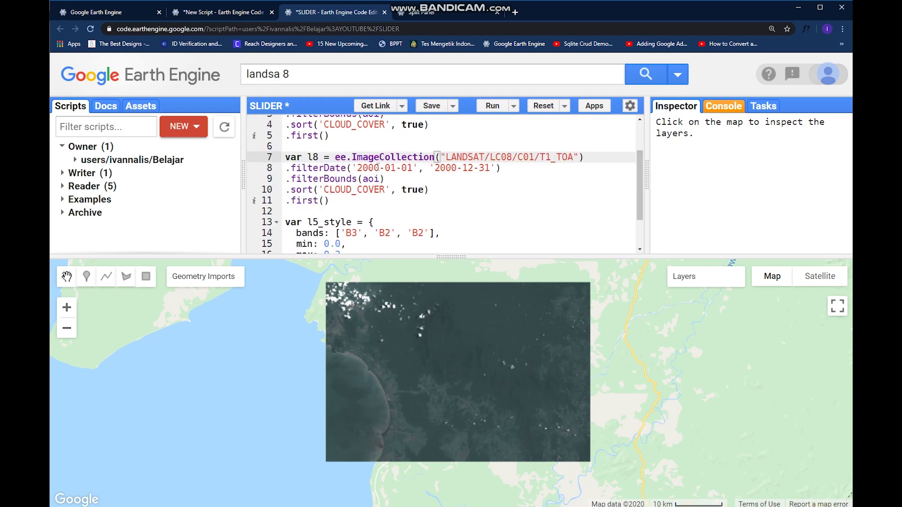
click(378, 168)
key(BackSpace)
key(BackSpace)
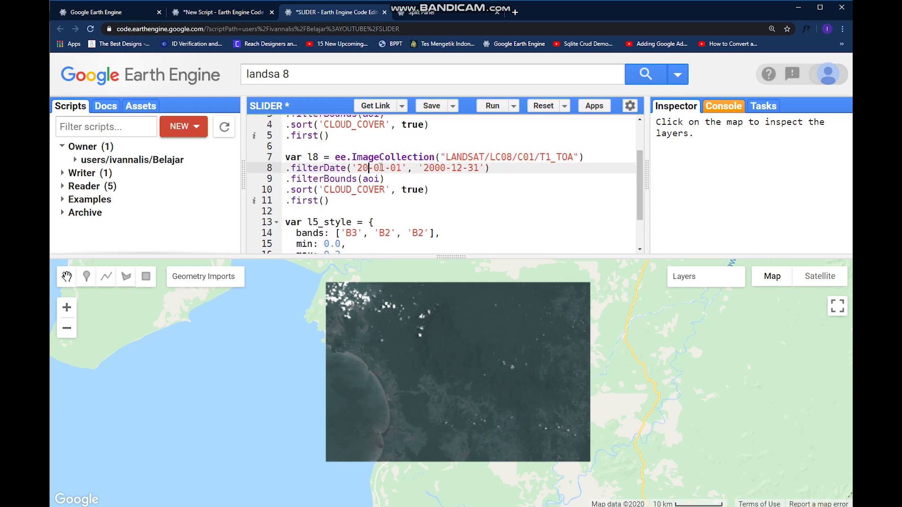
text(15)
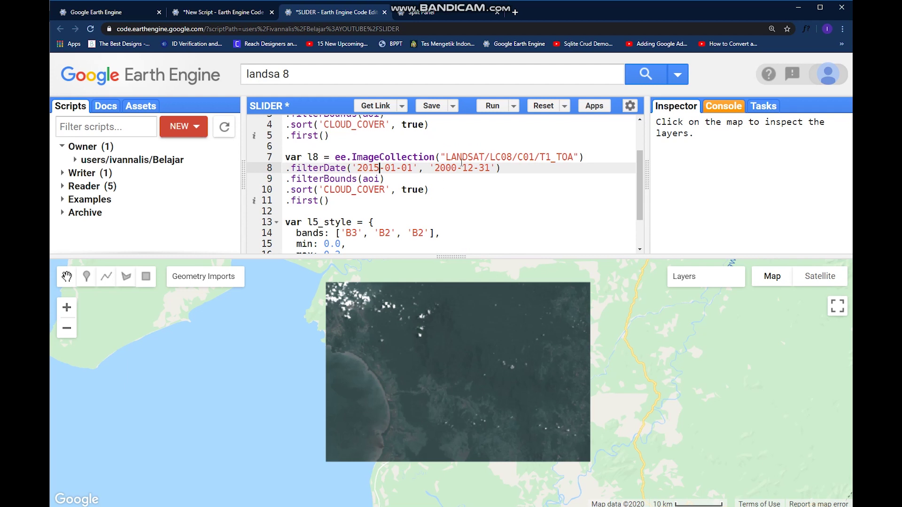
key(BackSpace)
key(BackSpace)
text(14)
key(BackSpace)
text(5)
click(456, 190)
double_click(334, 189)
click(380, 179)
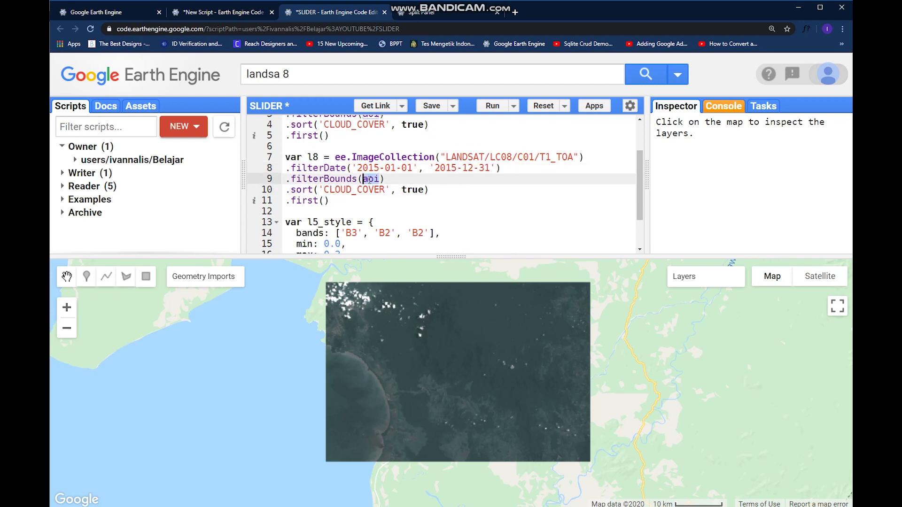
click(318, 200)
scroll(303, 240, up, 1)
scroll(303, 240, down, 2)
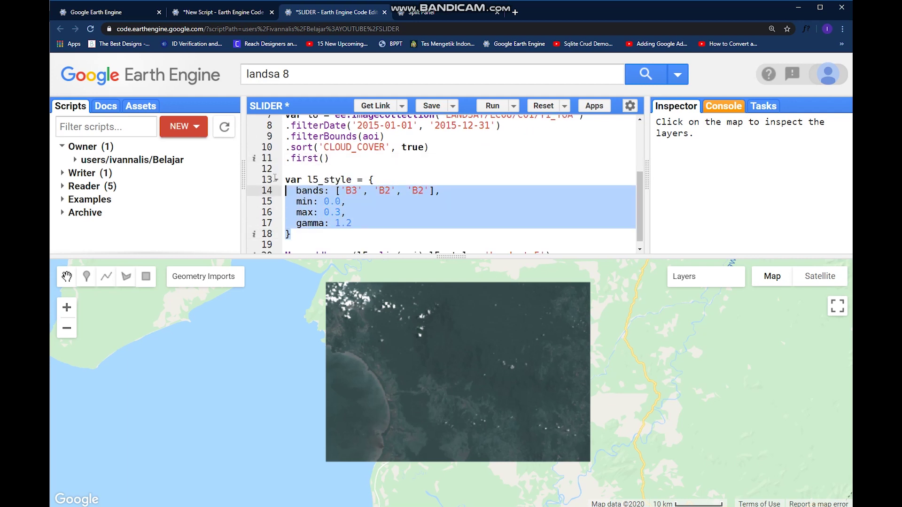
Duplicate the style as l8_style with bands B4, B3, B2, and set l5's last band to B1
drag(303, 240, 285, 180)
click(303, 235)
key(Return)
key(Return)
key(ctrl+v)
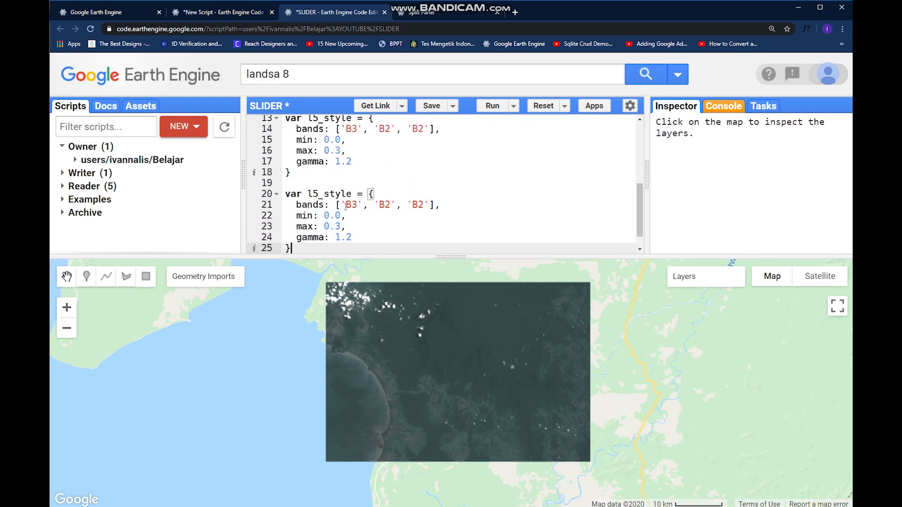
click(319, 194)
key(BackSpace)
text(8)
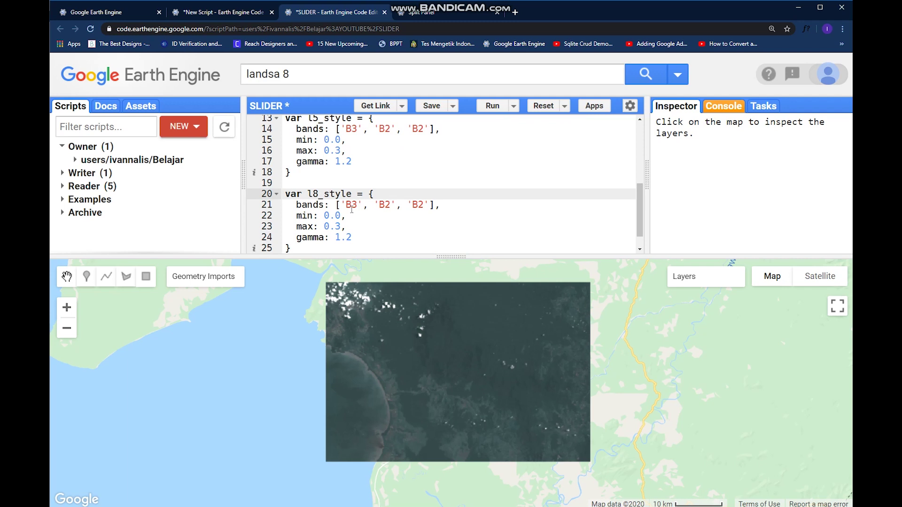
click(358, 205)
key(BackSpace)
text(4)
key(Right)
key(Right)
key(Right)
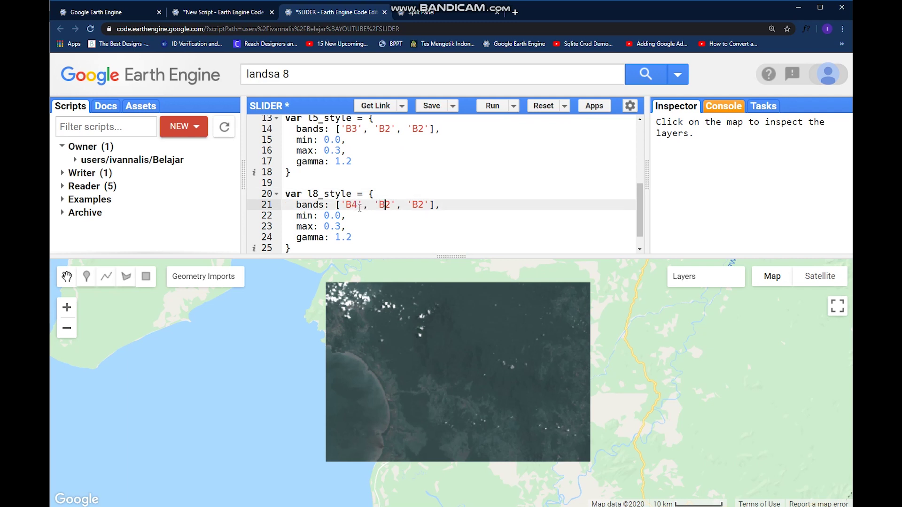
key(Right)
key(Right)
key(BackSpace)
text(3)
key(Right)
key(Right)
key(Right)
key(Right)
key(Right)
key(Down)
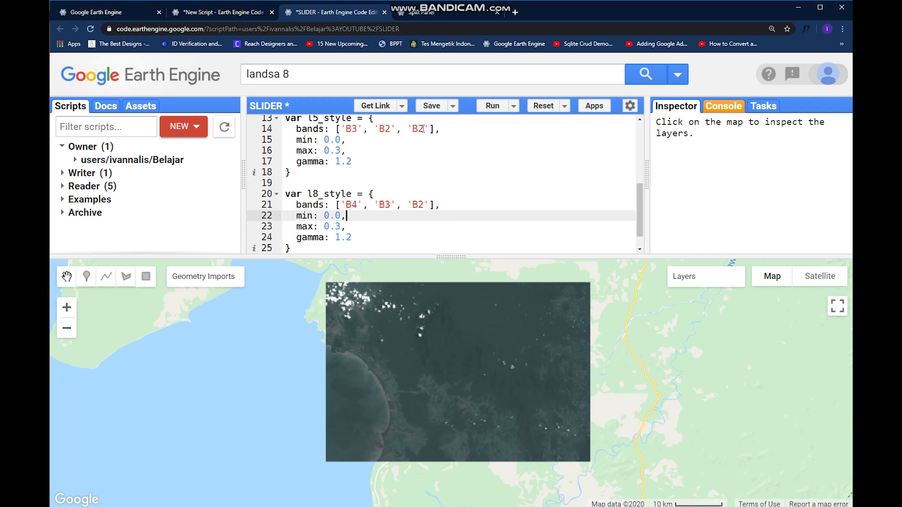
click(424, 129)
scroll(422, 134, up, 1)
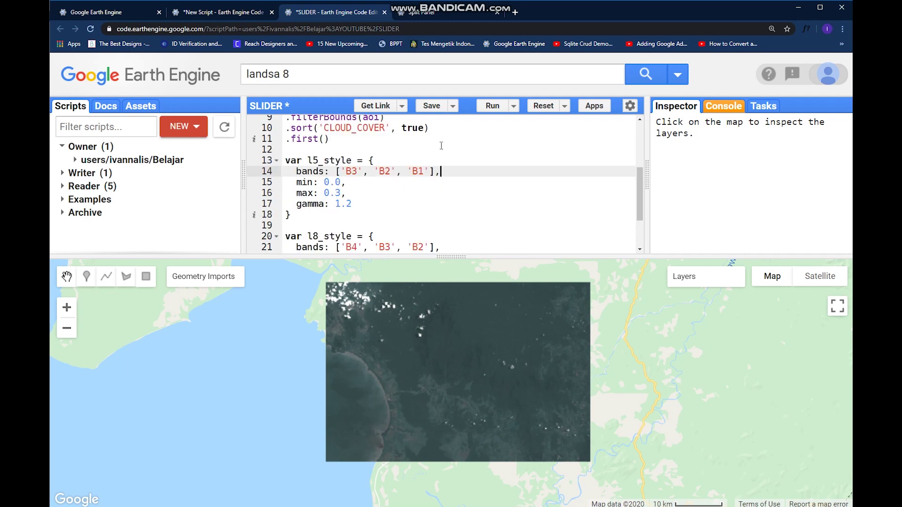
scroll(390, 172, down, 2)
Add a Map.addLayer line for l8 with l8_style, labelled 'Landsat 8'
click(553, 227)
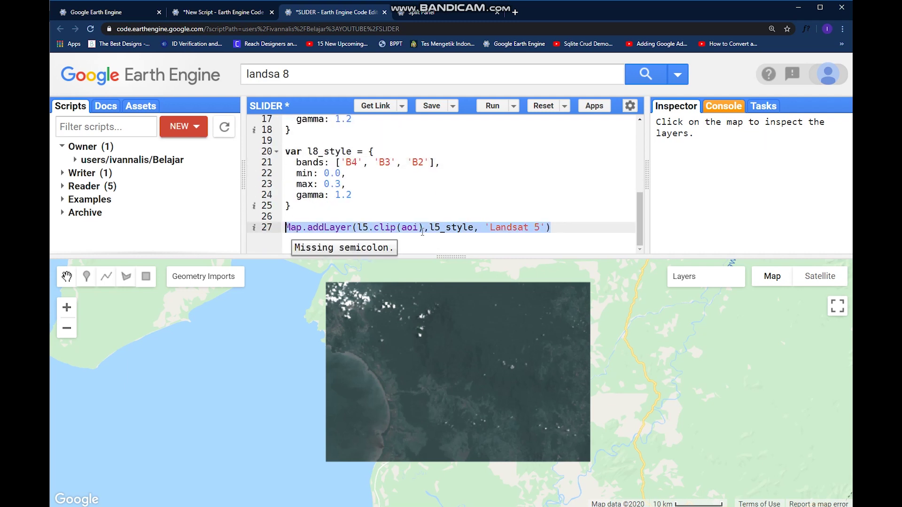
key(Return)
key(ctrl+v)
click(369, 238)
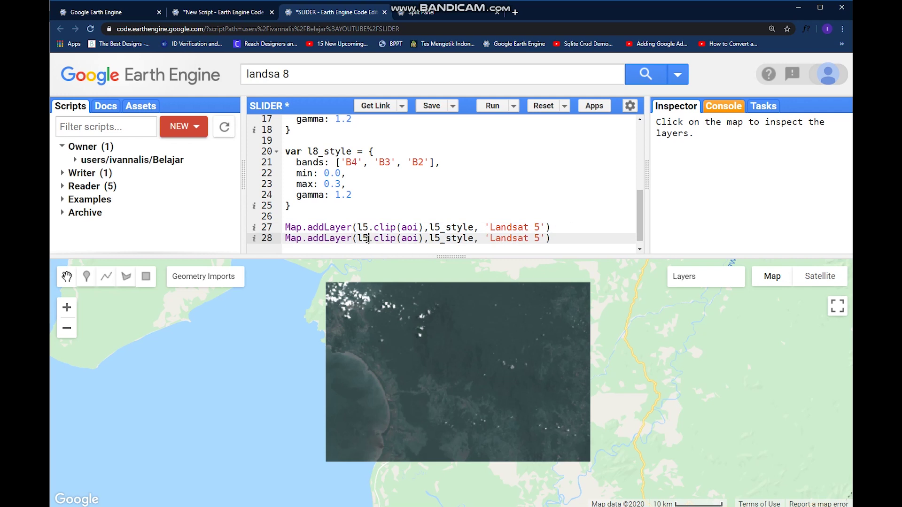
key(BackSpace)
text(8)
click(441, 239)
key(BackSpace)
text(8)
click(540, 238)
key(BackSpace)
text(8)
Run the script and fade the Landsat 8 layer's opacity to compare it with Landsat 5
click(492, 106)
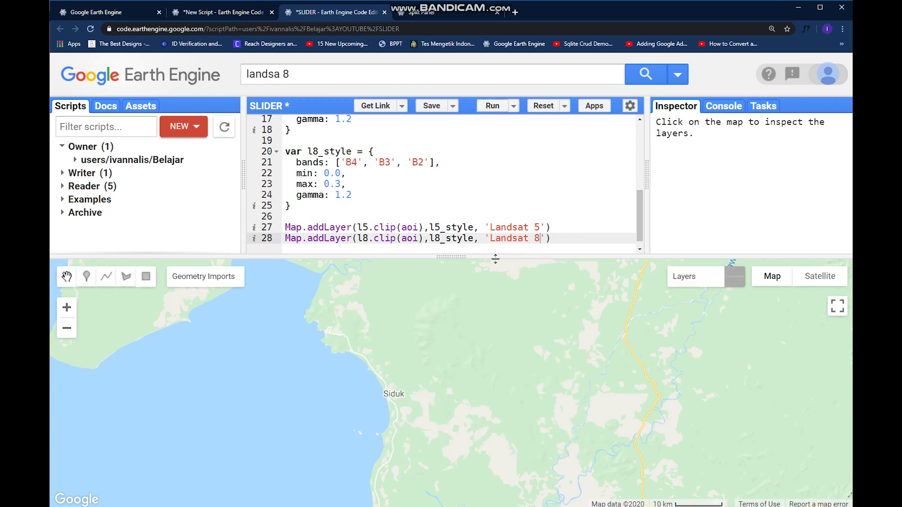
drag(495, 256, 465, 117)
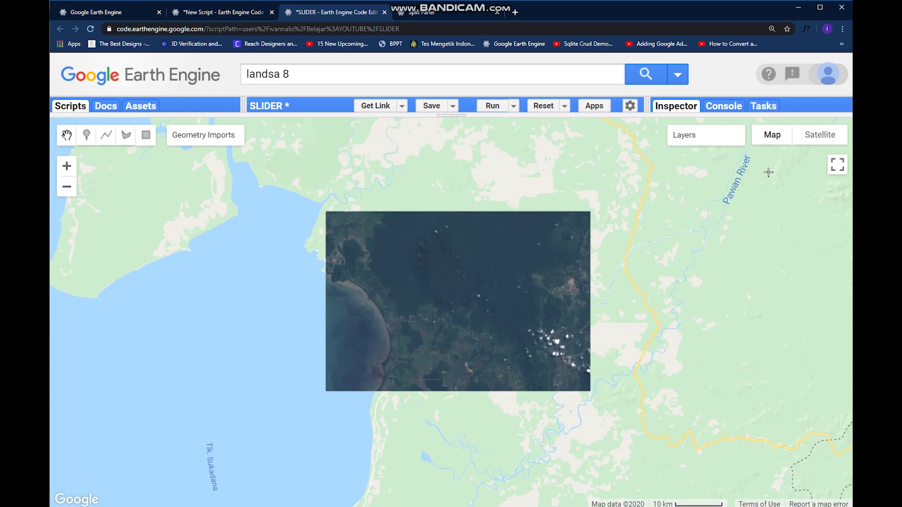
drag(736, 156, 690, 160)
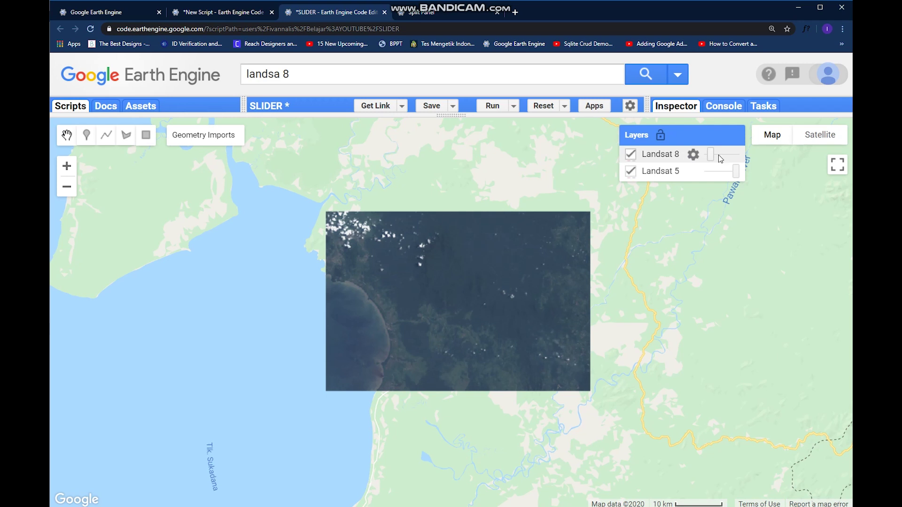
mouse_move(690, 160)
mouse_down()
mouse_move(728, 157)
mouse_move(689, 161)
mouse_move(719, 162)
mouse_up()
drag(564, 114, 584, 351)
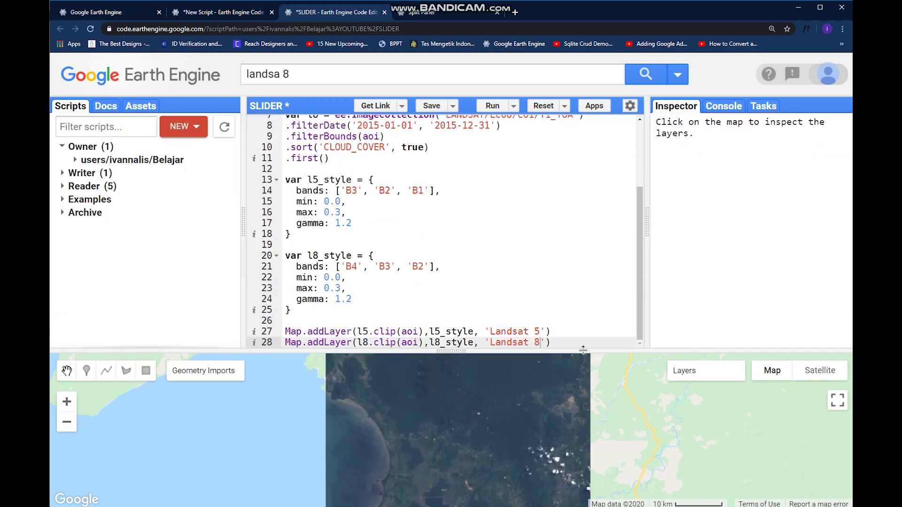
Open blank lines below the layer lines for the map declarations
click(563, 334)
key(Down)
key(Return)
key(Return)
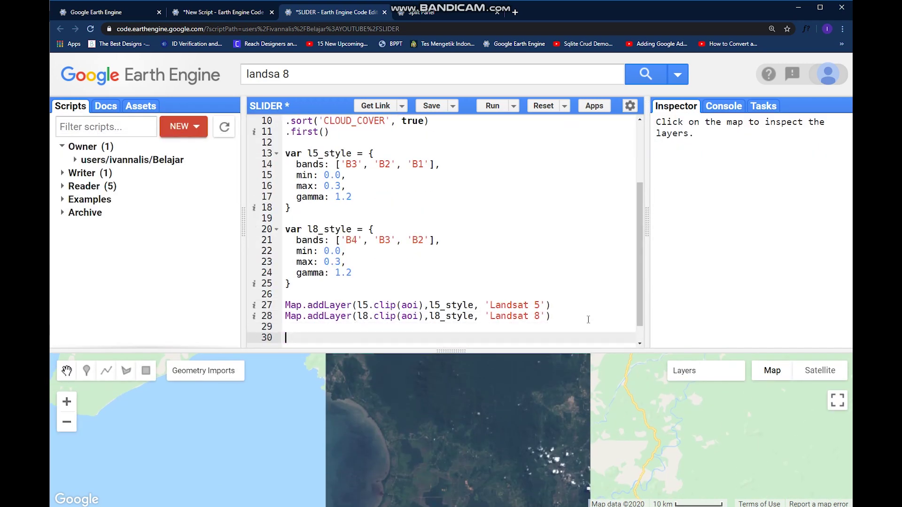
text(var left)
text(Map =)
key(Return)
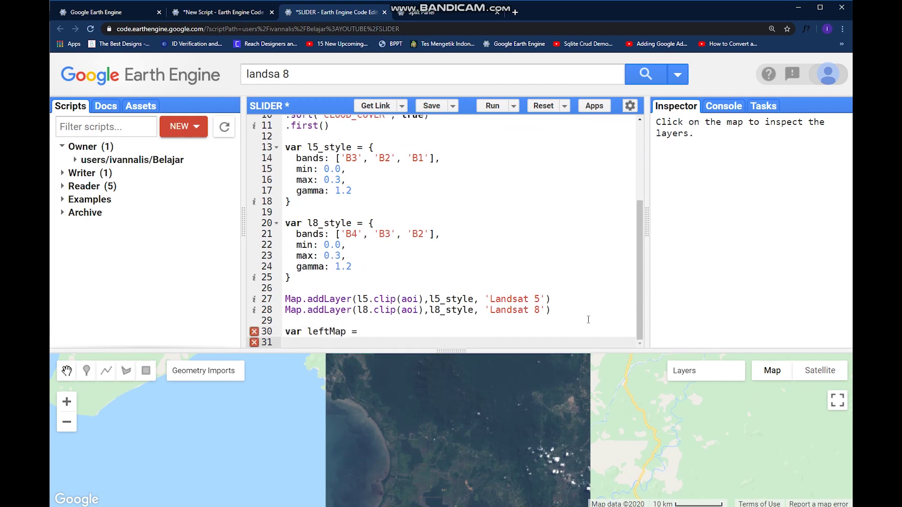
Duplicate the var leftMap = ui.Map() declaration onto line 31
click(379, 335)
text(ui)
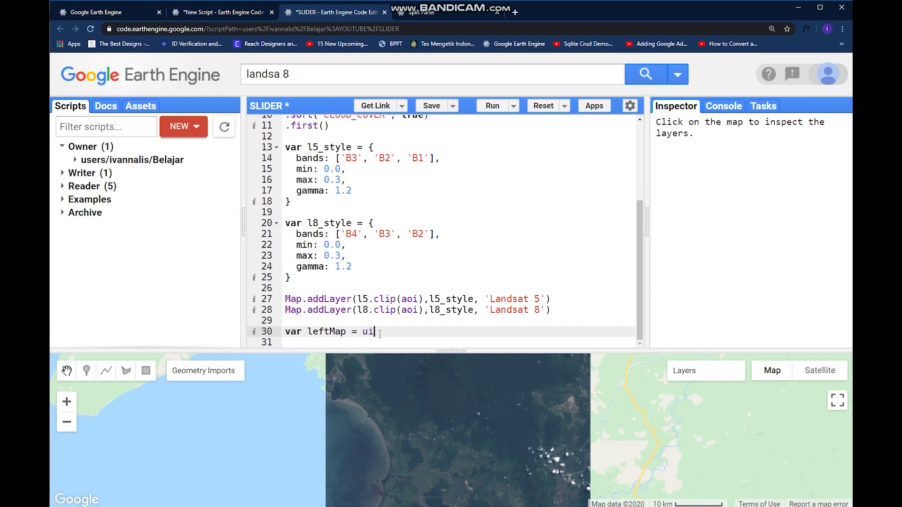
text(.Map)
text(())
key(shift+Left)
key(shift+Left)
key(shift+Left)
key(shift+Left)
key(shift+Left)
key(shift+Left)
key(shift+Left)
key(shift+Left)
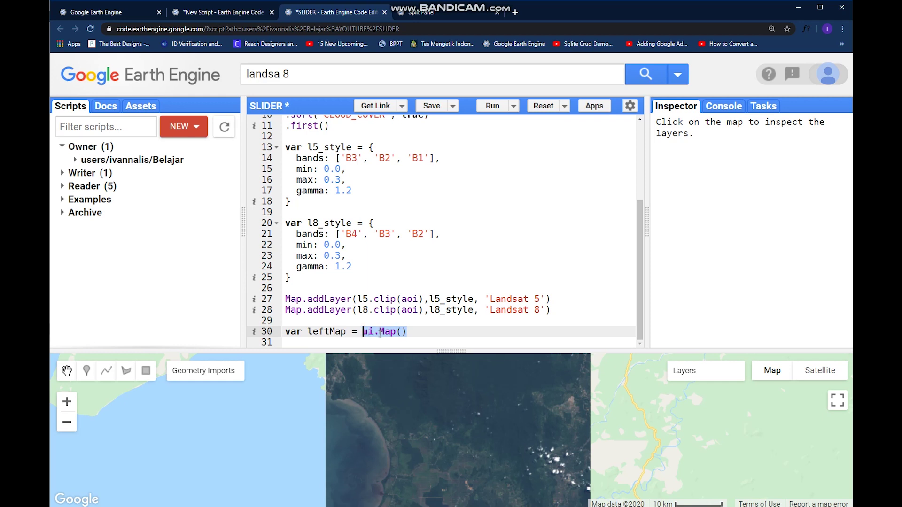
key(End)
key(shift+Left)
key(shift+Left)
key(shift+Left)
key(shift+Left)
key(shift+Left)
key(shift+Left)
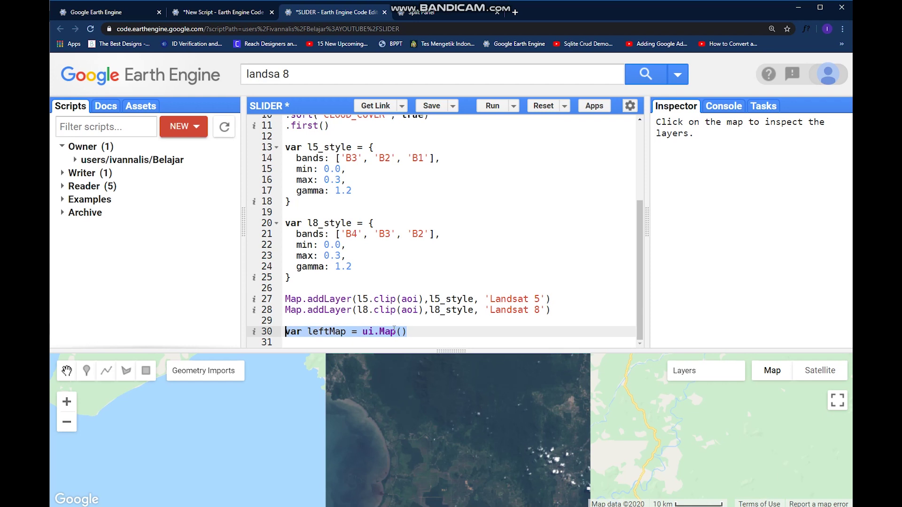
click(429, 330)
key(Return)
key(ctrl+v)
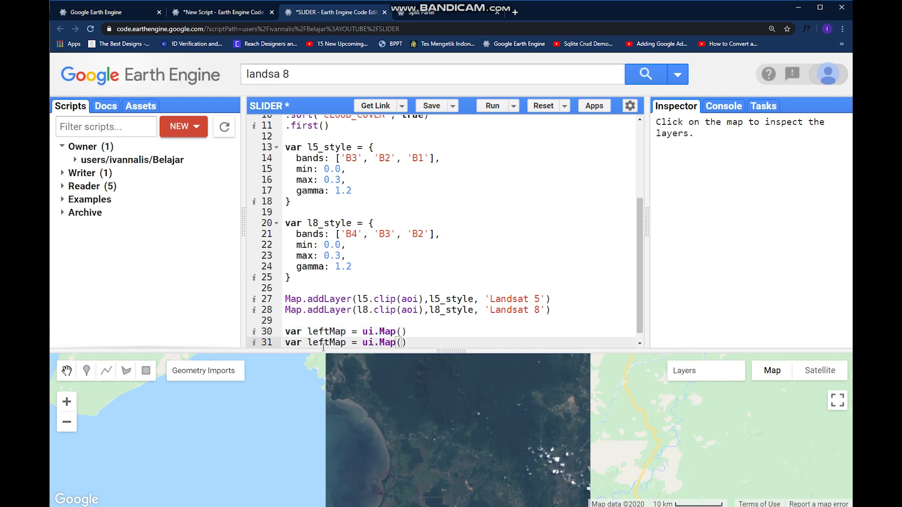
Rename the copy from leftMap to rightMap, giving var rightMap = ui.Map()
drag(330, 342, 308, 342)
text(right)
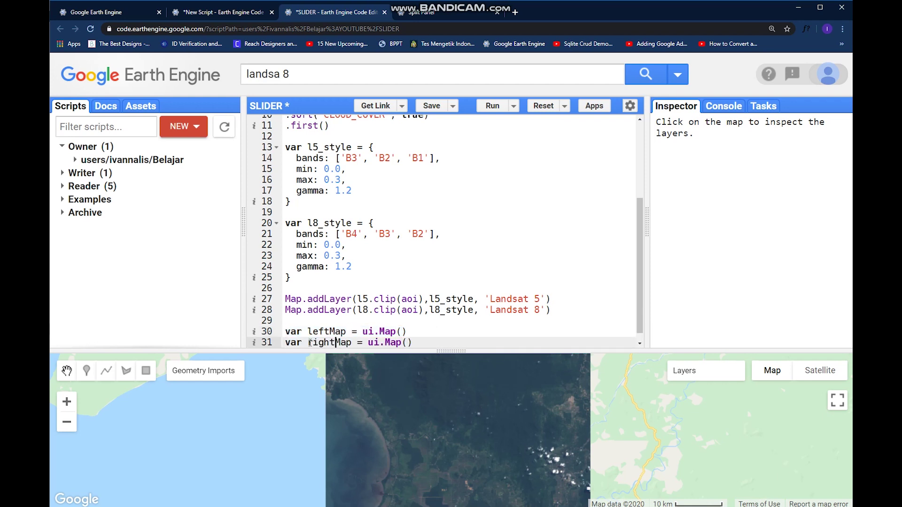
key(End)
scroll(449, 333, down, 1)
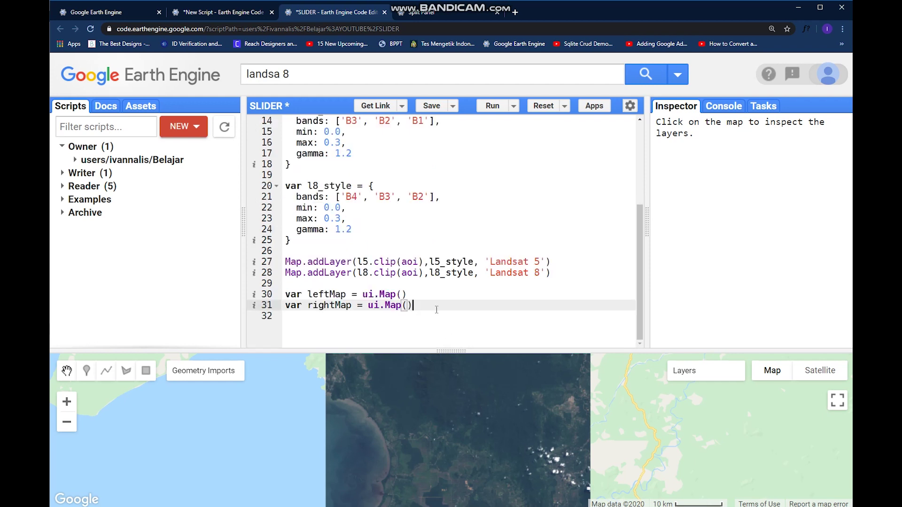
drag(415, 305, 285, 294)
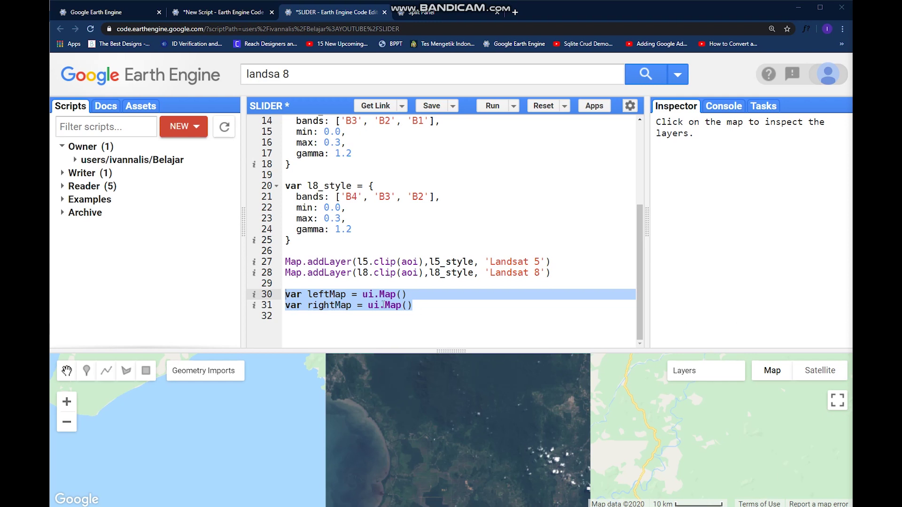
drag(458, 308, 281, 296)
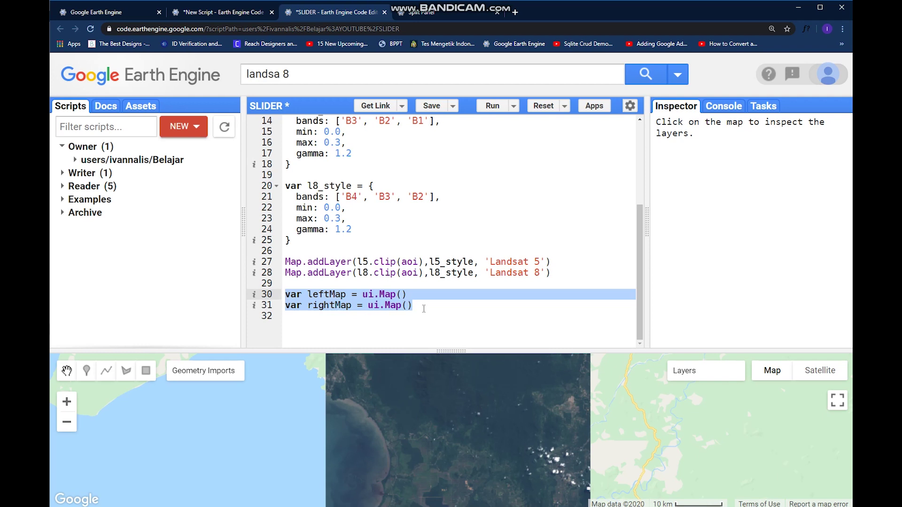
click(424, 307)
Start the ui.SplitPanel definition below the map declarations, removing the stray dot
key(Return)
key(Return)
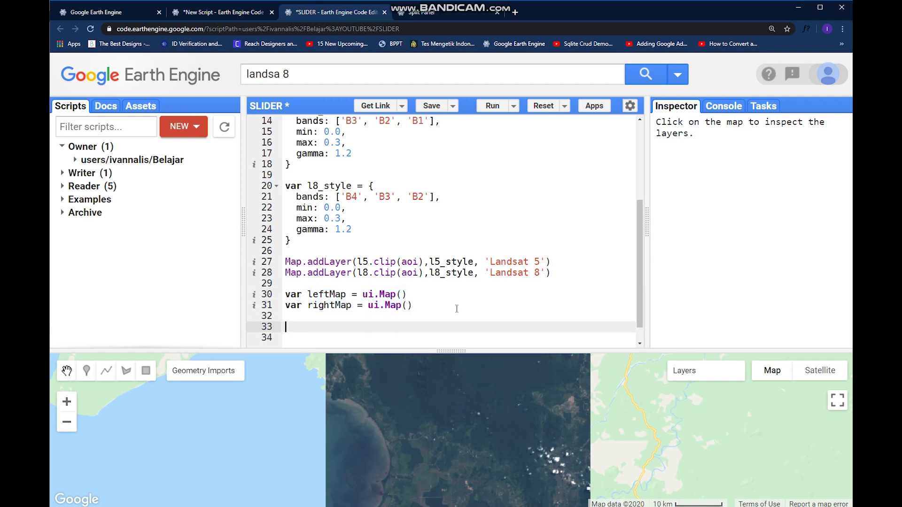
text(var )
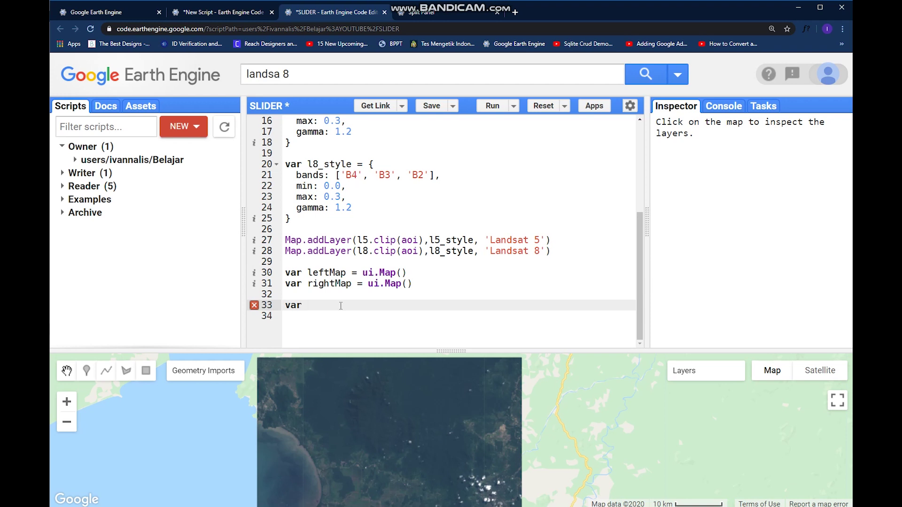
text(splitPa)
text(nel = ui)
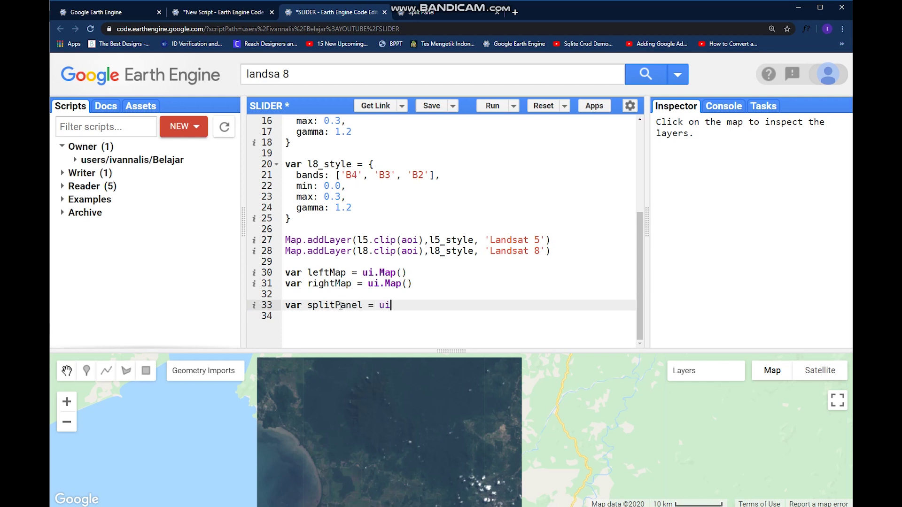
text(.Sp)
text(lit.Pane)
text(l)
key(Left)
key(Left)
key(BackSpace)
key(Right)
key(Right)
key(Right)
text(({)
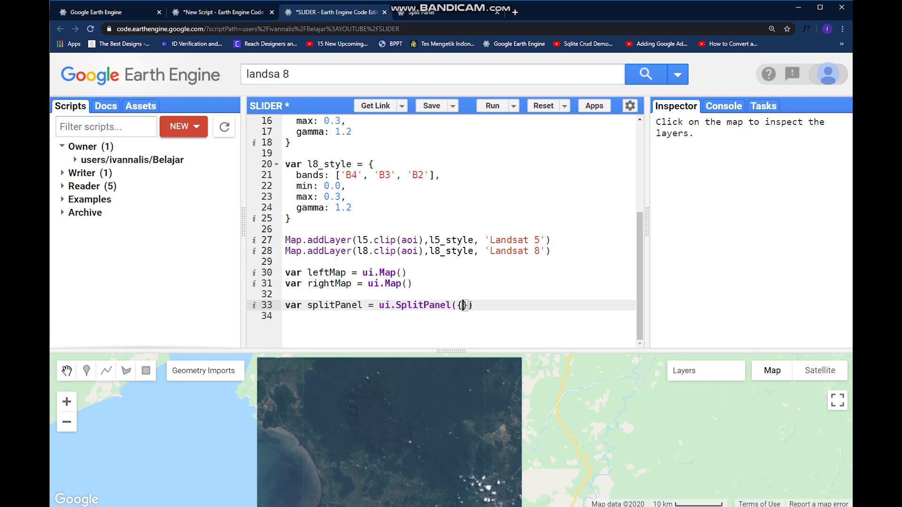
key(Return)
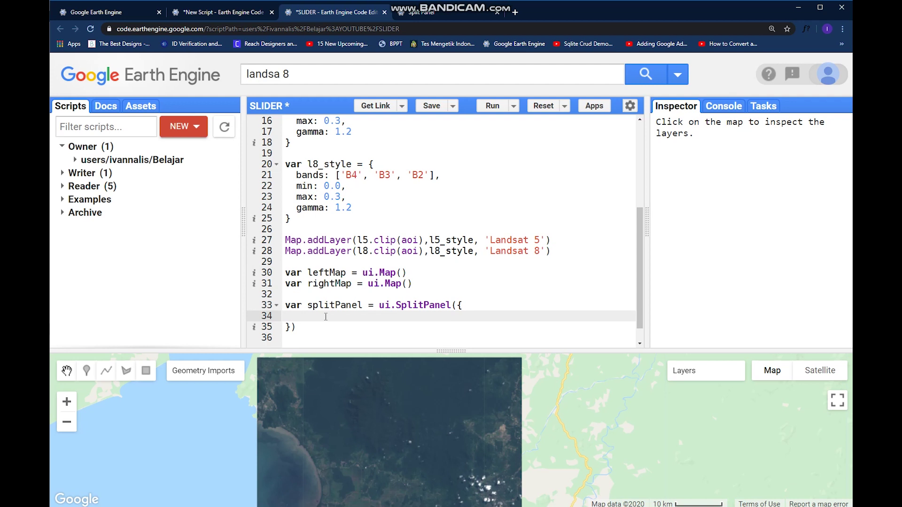
text(firs)
text(tPanel:)
scroll(380, 270, up, 2)
scroll(380, 269, down, 2)
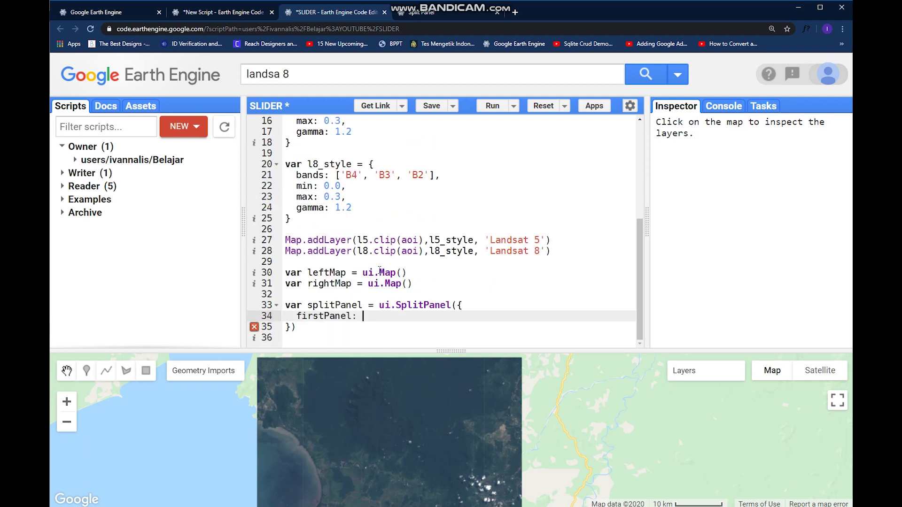
Set leftMap as firstPanel and rightMap as secondPanel in the SplitPanel options
double_click(331, 275)
key(ctrl+c)
click(424, 318)
key(ctrl+v)
text(,)
key(Return)
text(secod)
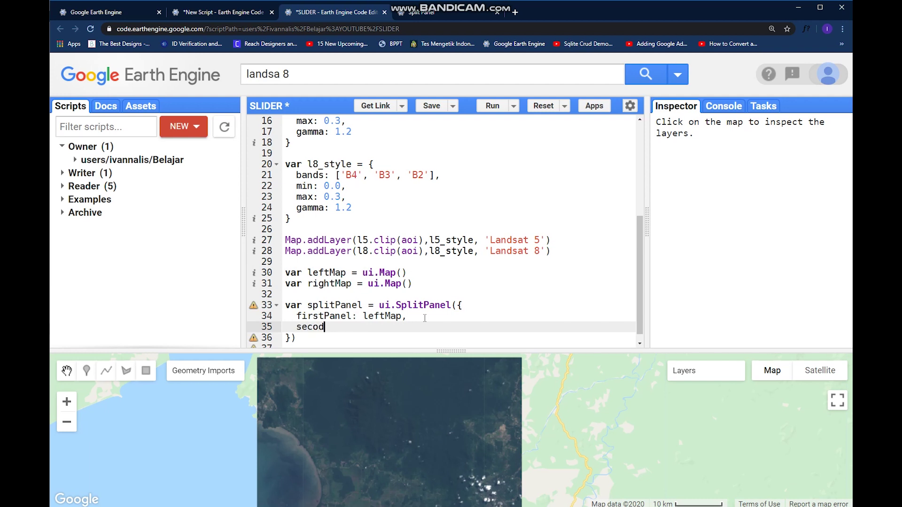
key(BackSpace)
text(ndPanel:)
double_click(324, 284)
key(ctrl+c)
click(432, 330)
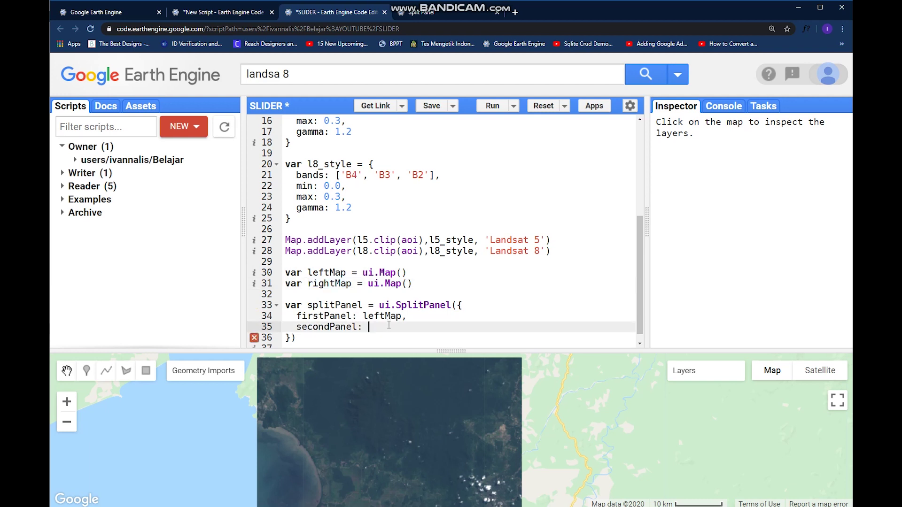
key(ctrl+v)
text(,)
key(Return)
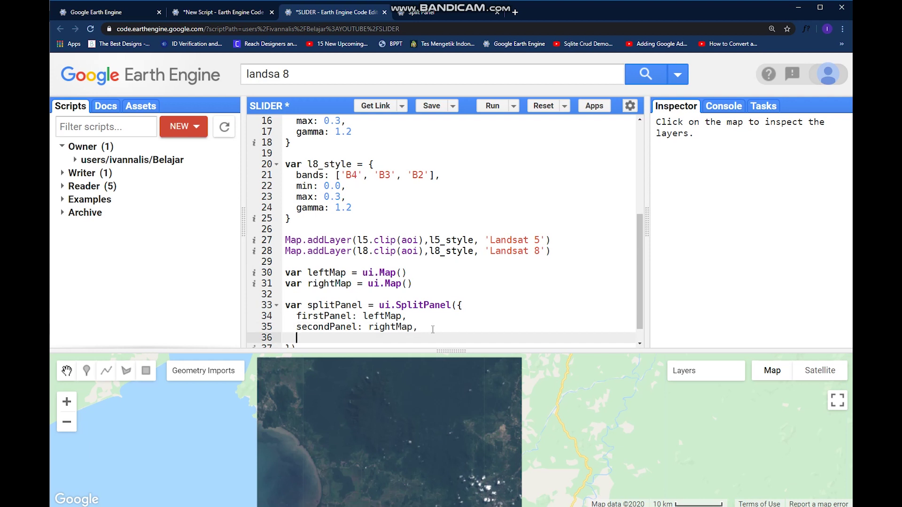
text(ori)
text(entation:)
text('hori)
text(zontal')
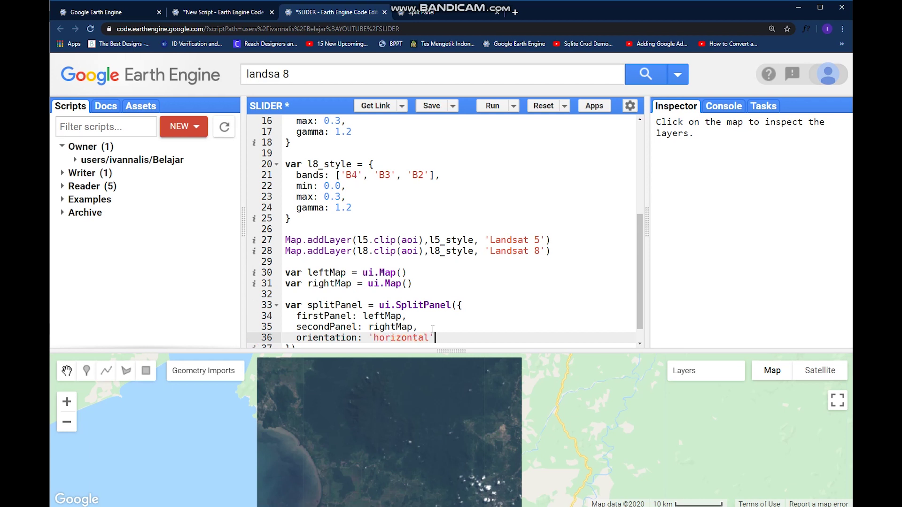
text(,)
Add horizontal orientation and wipe: true, close the definition, and run the script
key(Return)
text(wip)
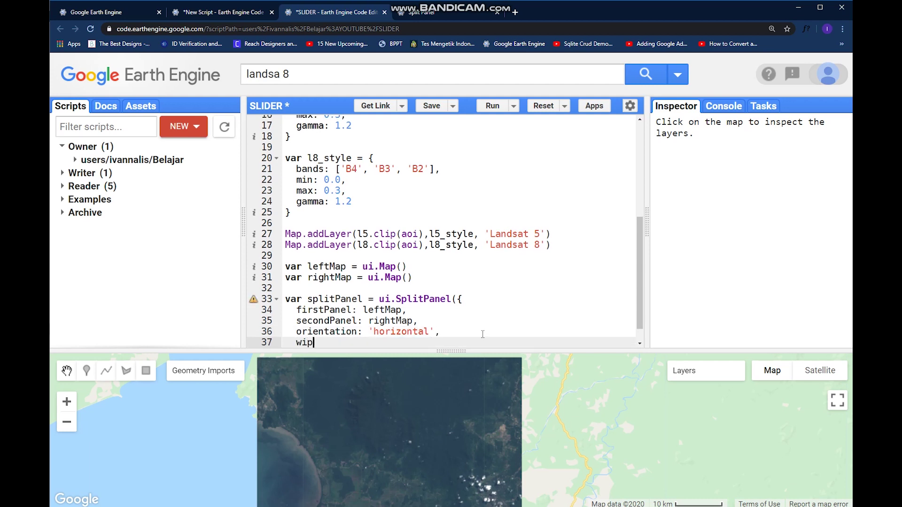
text(e: )
text(tru)
text(e)
drag(371, 343, 297, 343)
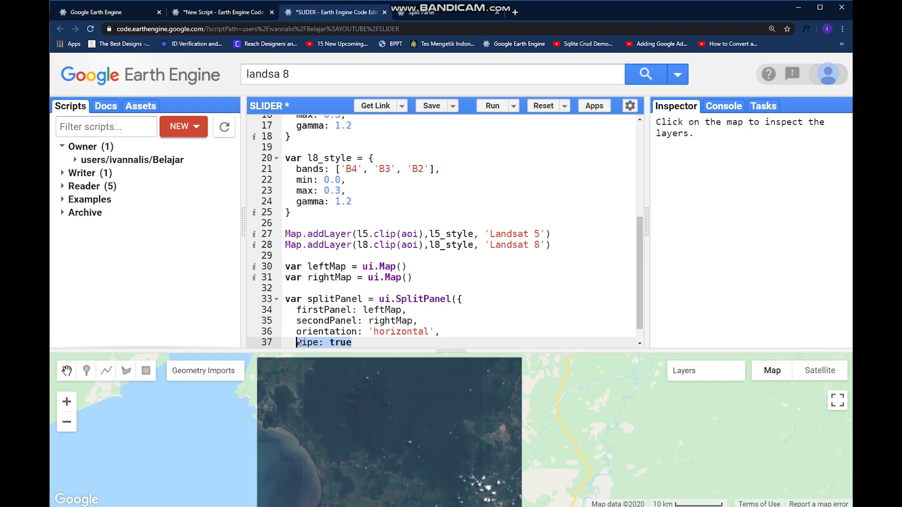
scroll(297, 338, down, 1)
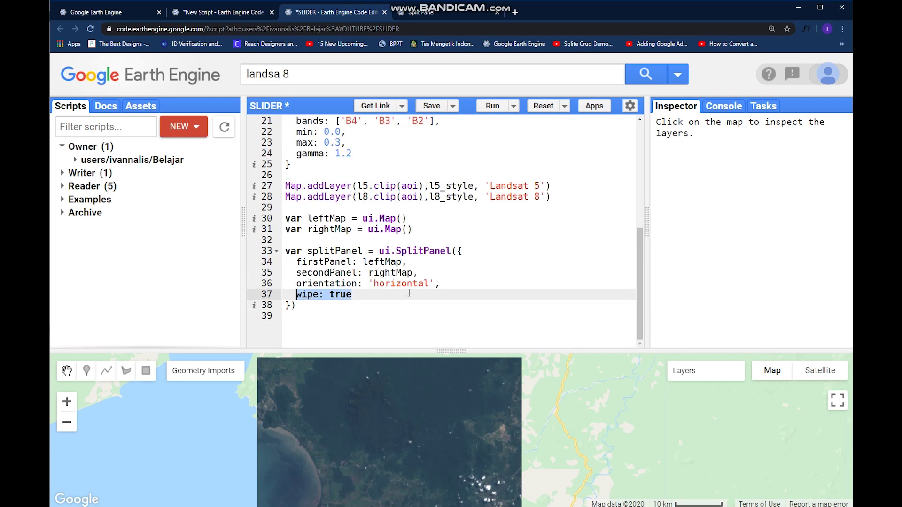
click(361, 307)
key(Return)
key(Return)
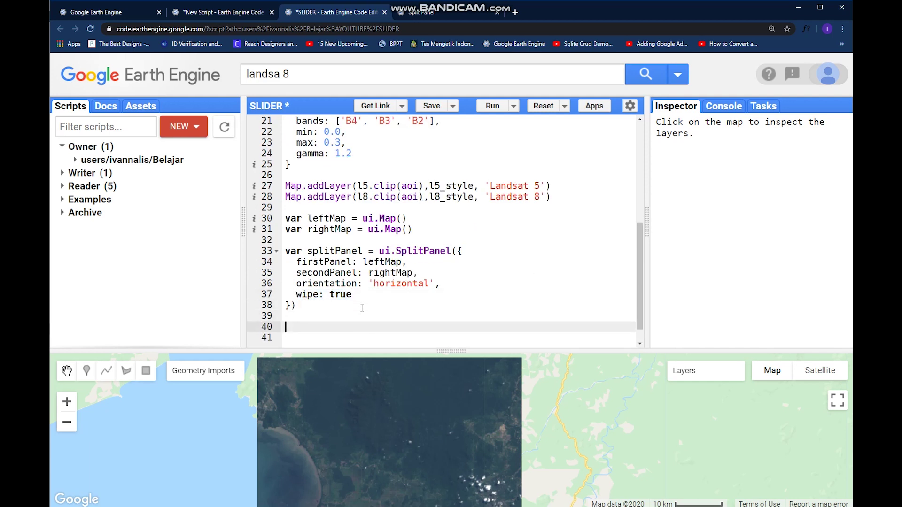
click(492, 106)
text(ui.)
text(root.cle)
text(ar()
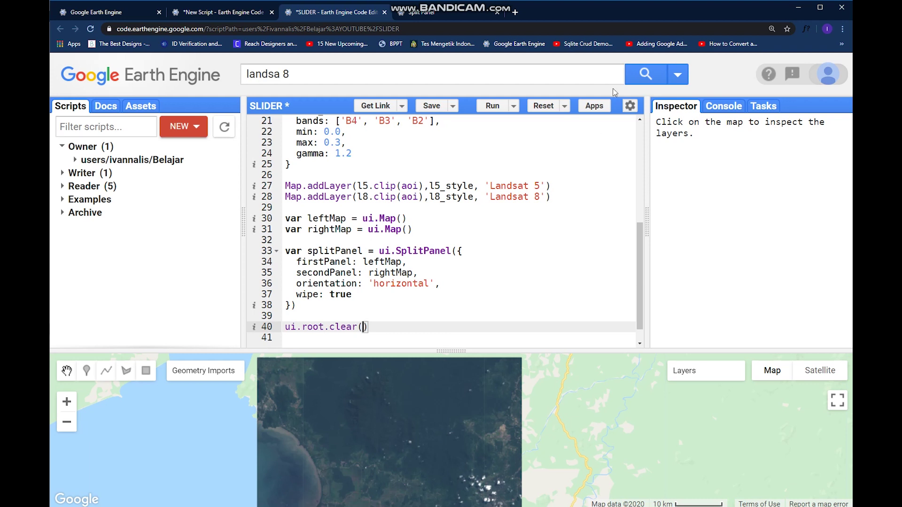
Add ui.root.clear() to the script and run it
key(ctrl+Return)
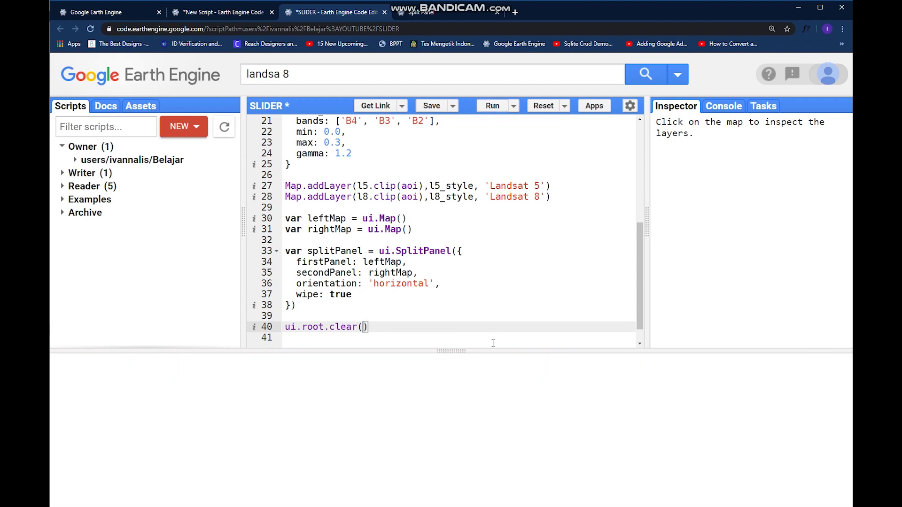
click(463, 328)
scroll(468, 324, down, 1)
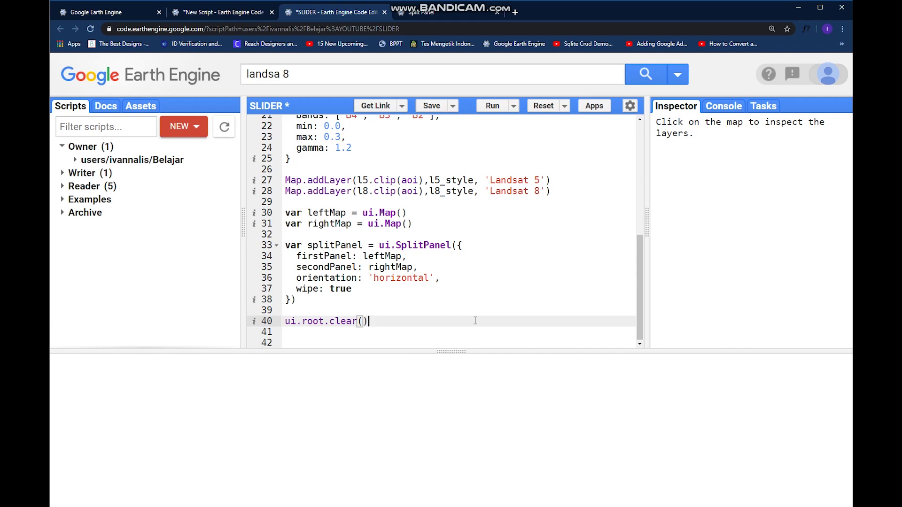
key(Down)
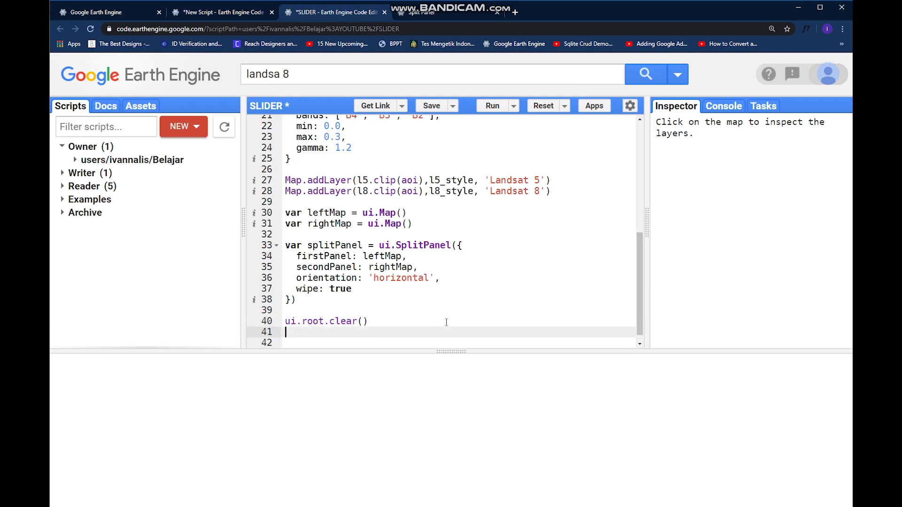
key(Down)
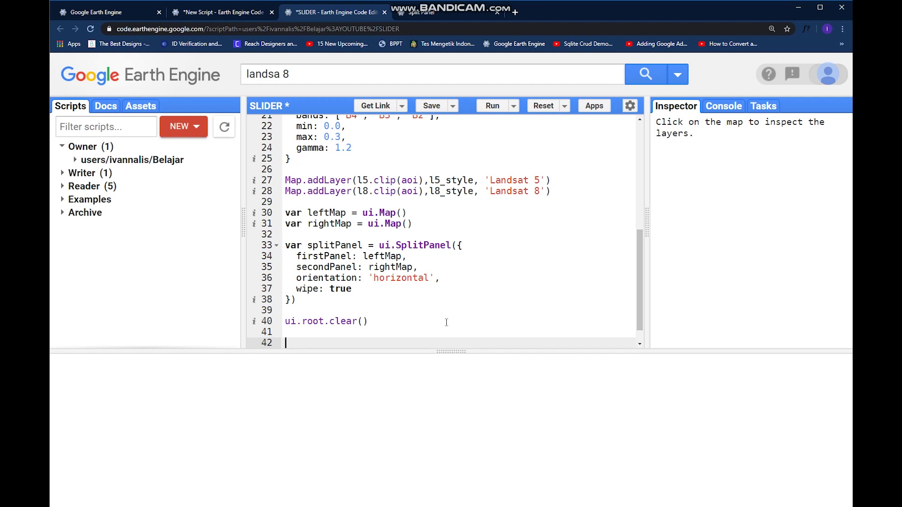
text(ui.roo)
text(t.)
text(add()
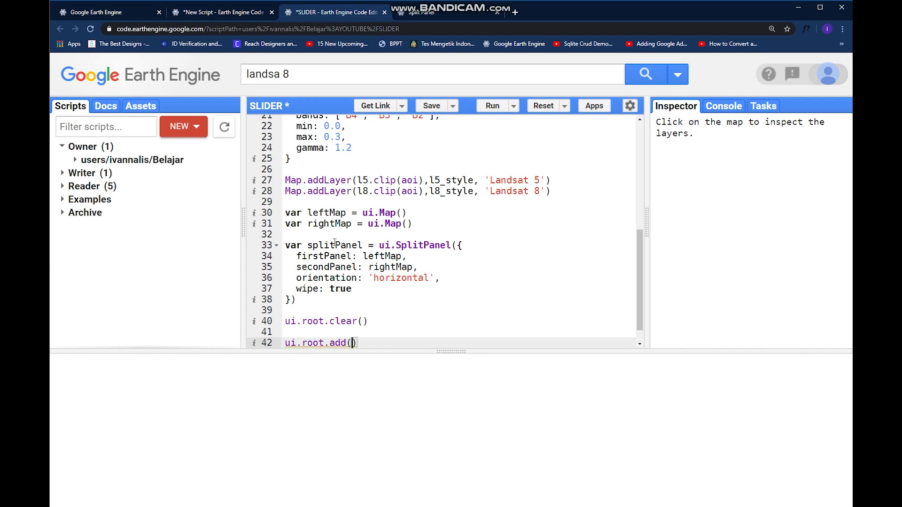
Add the split panel to the page with ui.root.add(splitPanel)
double_click(334, 244)
key(ctrl+c)
click(351, 342)
key(ctrl+v)
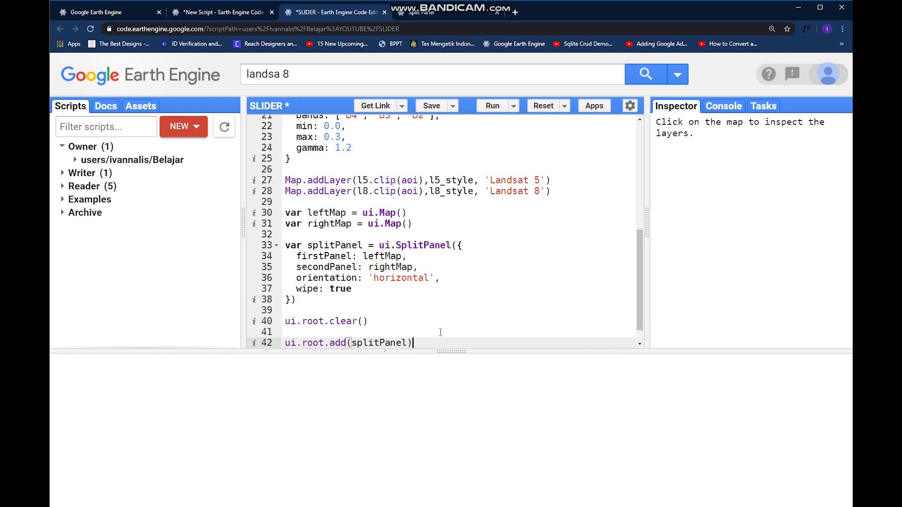
scroll(439, 332, down, 1)
Run the script and nudge the wipe divider on the enlarged split map
click(496, 107)
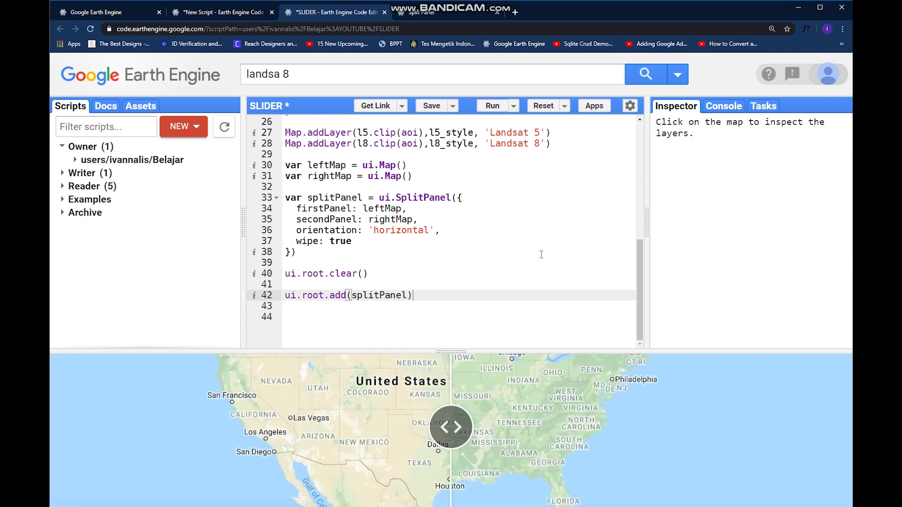
drag(475, 349, 461, 115)
mouse_move(451, 313)
mouse_down()
mouse_move(490, 311)
mouse_move(462, 311)
mouse_up()
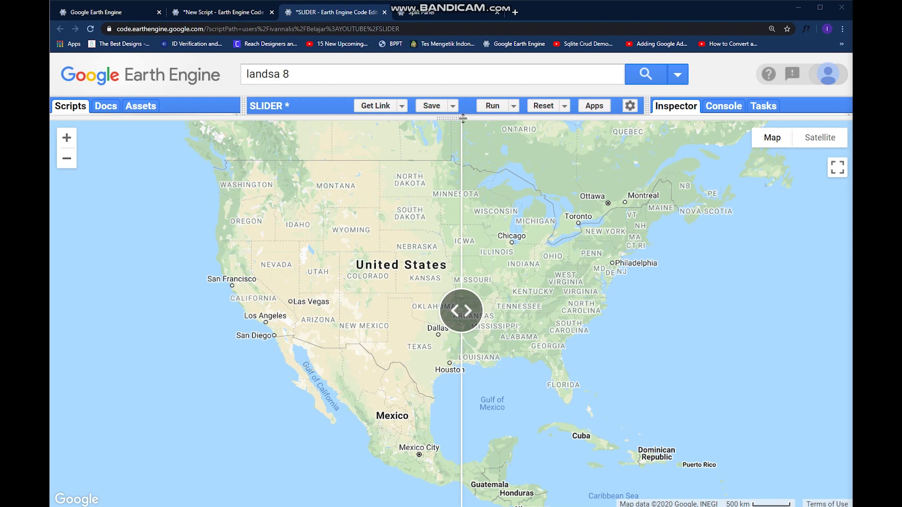
mouse_move(462, 118)
mouse_down()
mouse_move(459, 292)
mouse_move(526, 505)
mouse_up()
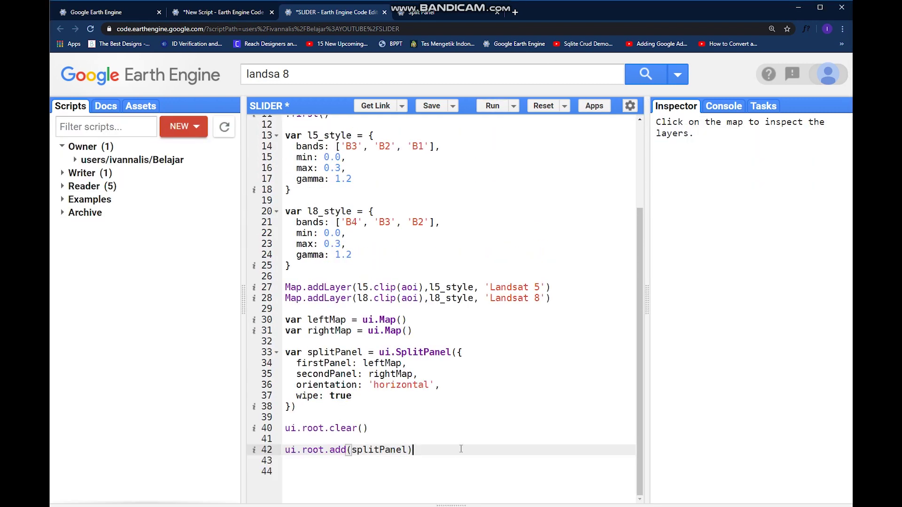
scroll(461, 449, up, 1)
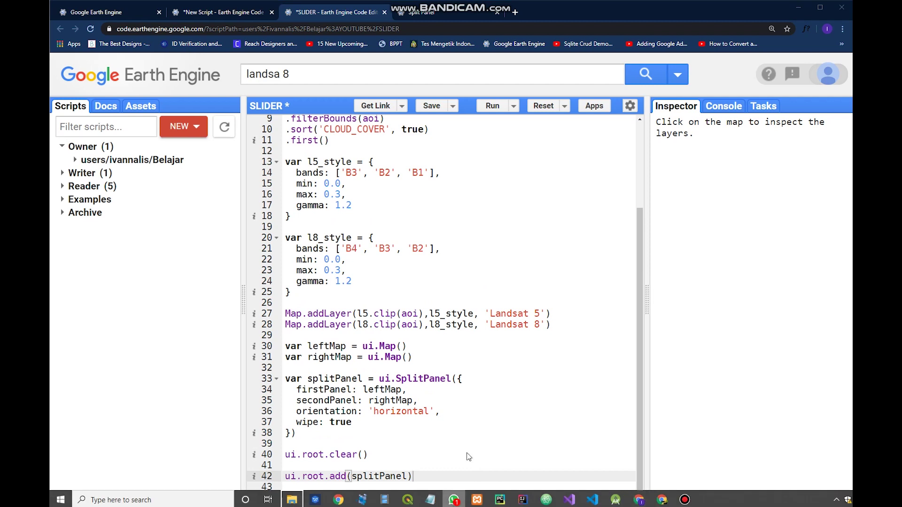
click(352, 422)
Pan the map halves over the central US and Gulf of Mexico, then restore the code
mouse_move(451, 505)
mouse_down()
mouse_move(443, 198)
mouse_move(451, 119)
mouse_up()
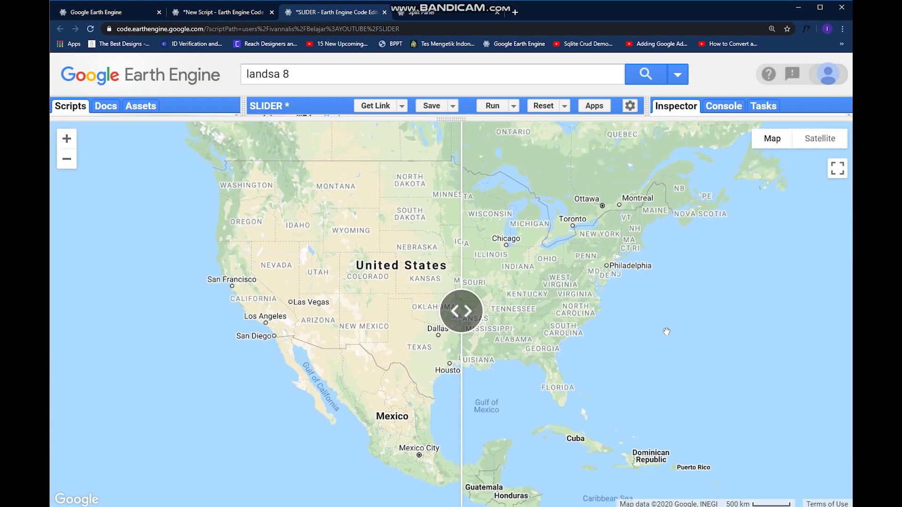
drag(591, 317, 450, 325)
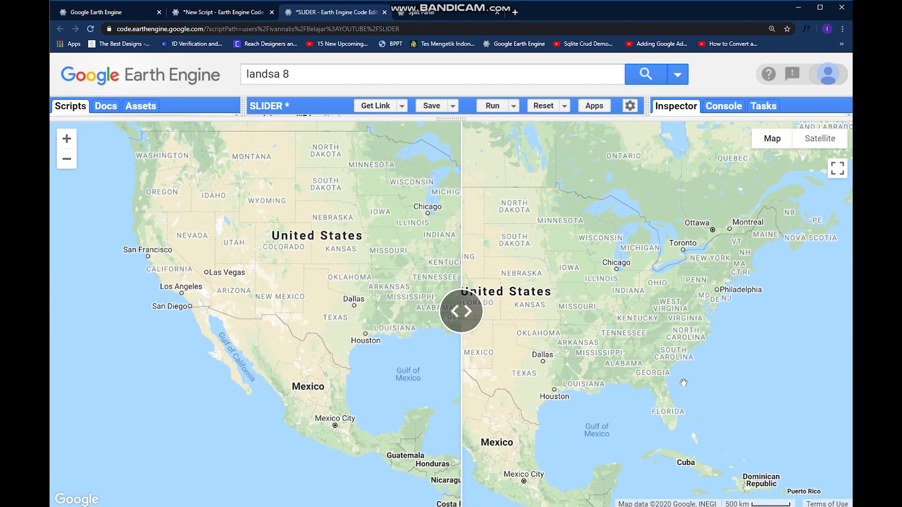
mouse_move(616, 359)
mouse_down()
mouse_move(637, 320)
mouse_move(566, 387)
mouse_up()
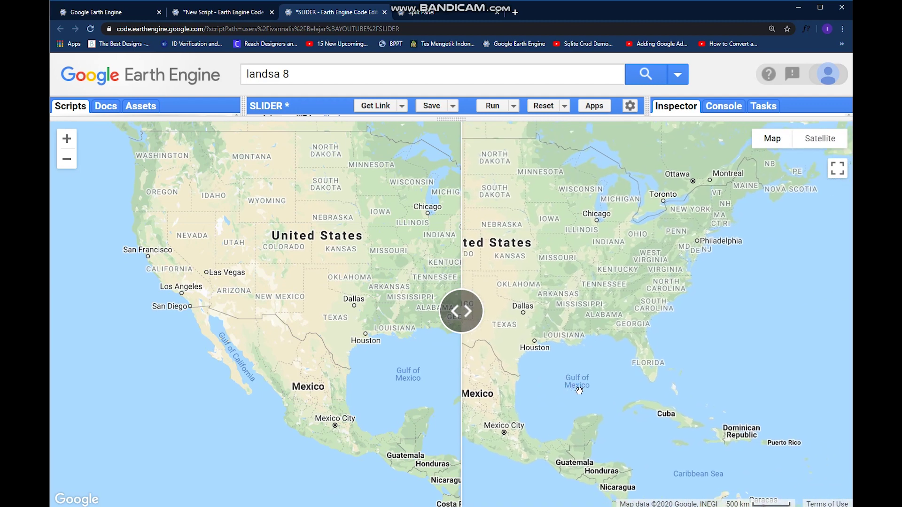
drag(538, 356, 599, 352)
click(451, 119)
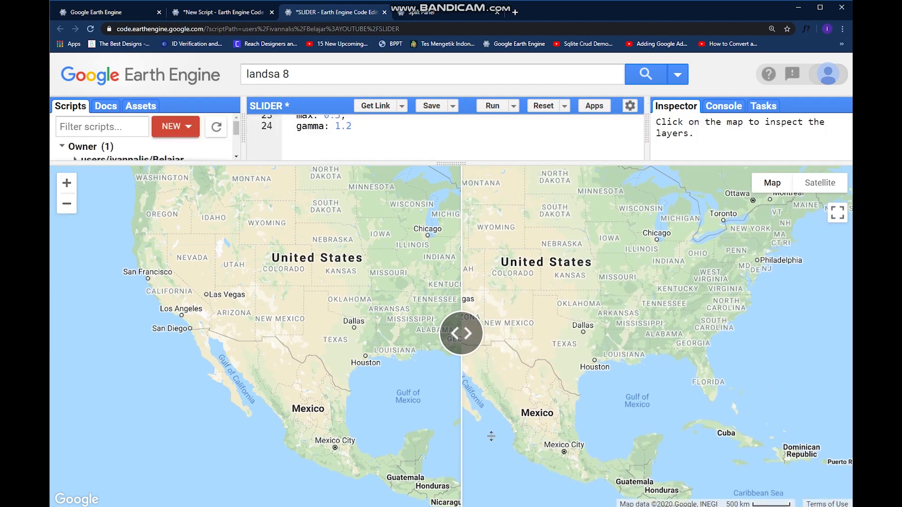
Add var linkPanel = ui.Map.Linker([leftMap, rightMap]) below the ui.root.add call
click(473, 467)
key(Return)
key(Return)
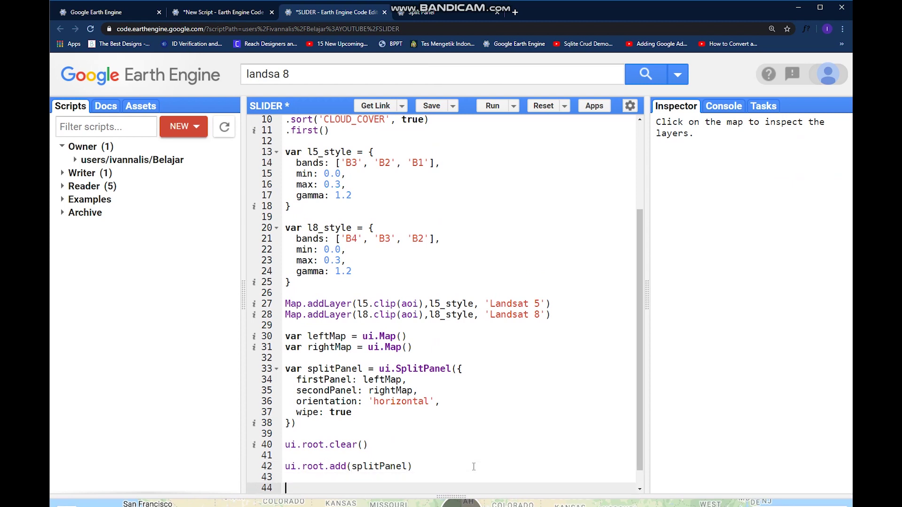
text(var linkPan)
text(el = ui.)
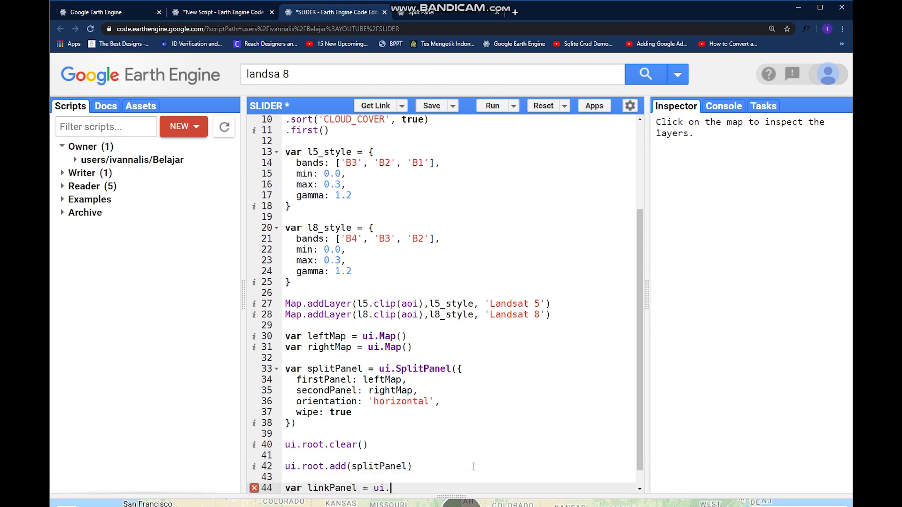
text(Map.Link)
text(er()
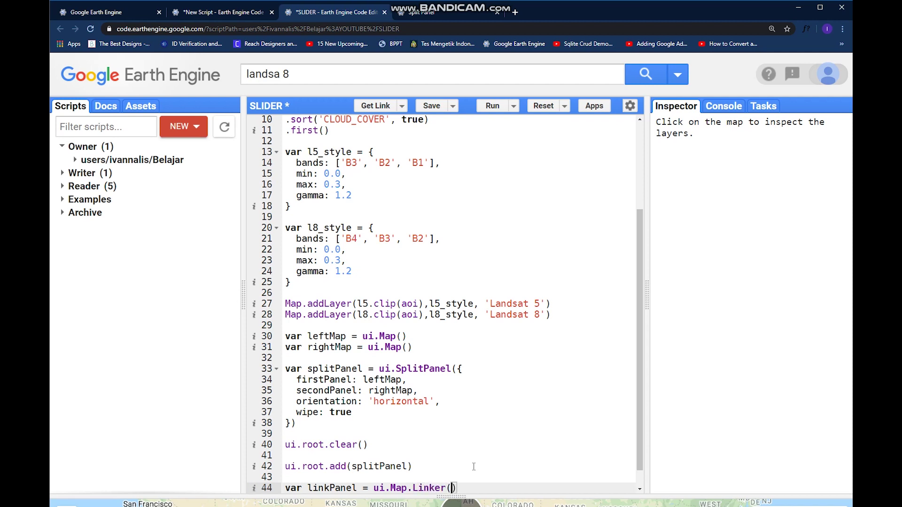
text([)
double_click(345, 337)
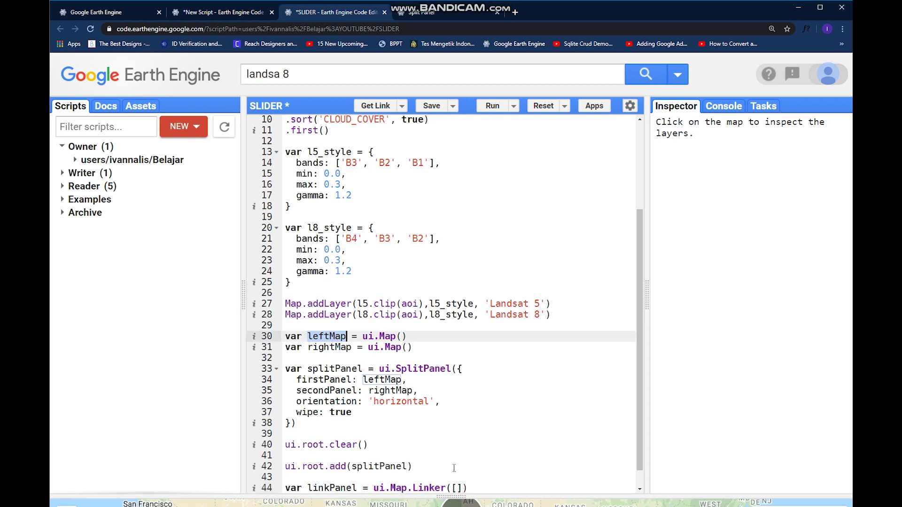
key(ctrl+c)
click(456, 488)
key(ctrl+v)
scroll(536, 459, down, 1)
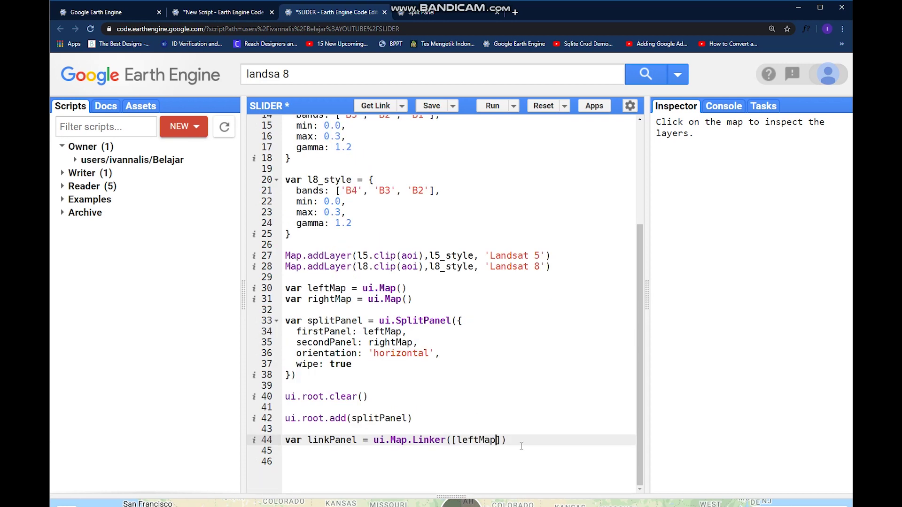
text(,)
double_click(338, 299)
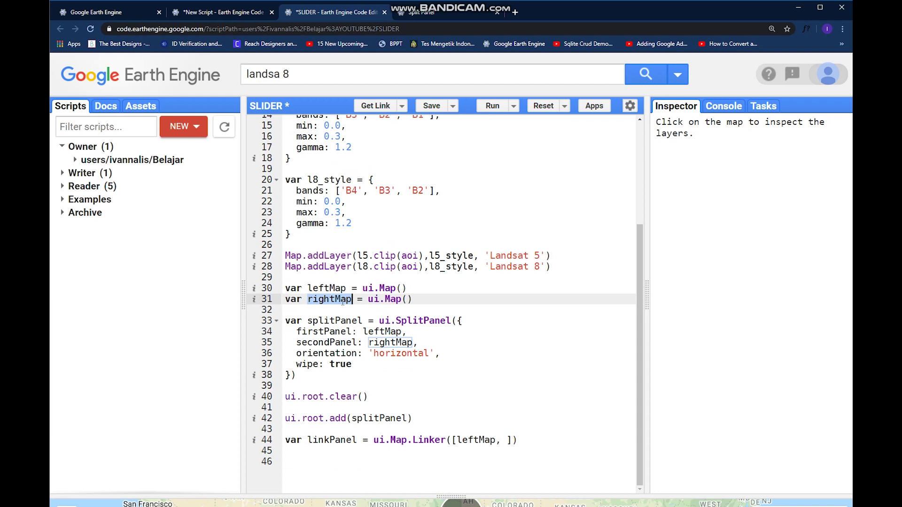
key(ctrl+c)
click(506, 441)
key(ctrl+v)
Run and pan the split map, then restore the editor and open a blank line
click(492, 105)
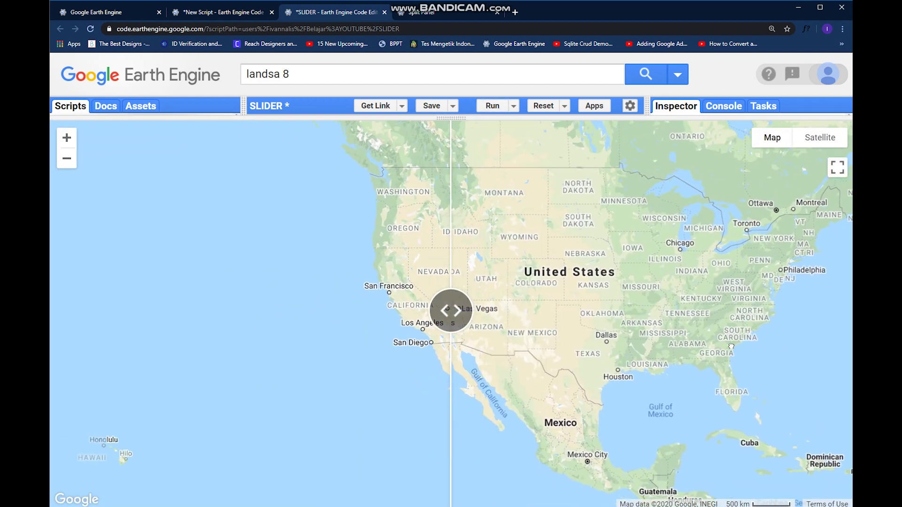
mouse_move(612, 343)
mouse_down()
mouse_move(247, 343)
mouse_move(484, 357)
mouse_up()
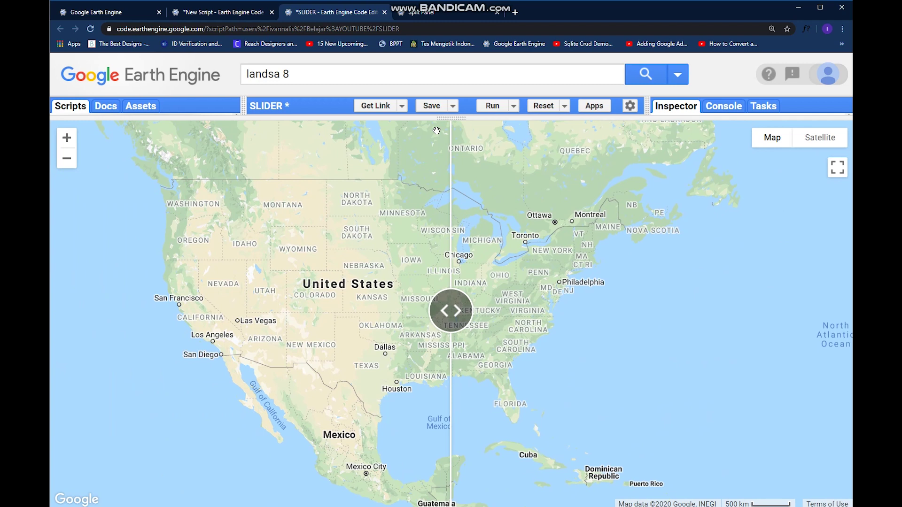
drag(443, 119, 532, 505)
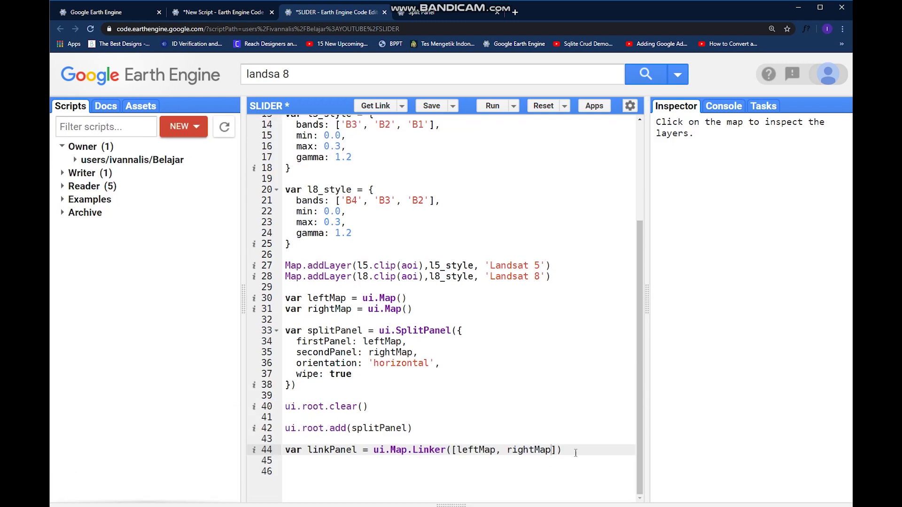
click(572, 451)
key(Return)
key(Return)
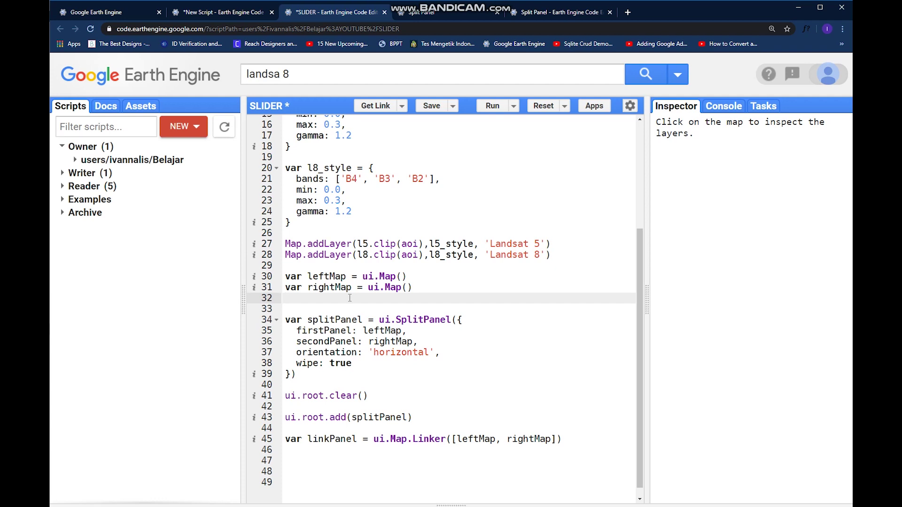
Define var l5_img = ui.Map.Layer(l5.clip(aoi), l5_style)
key(Return)
text(var )
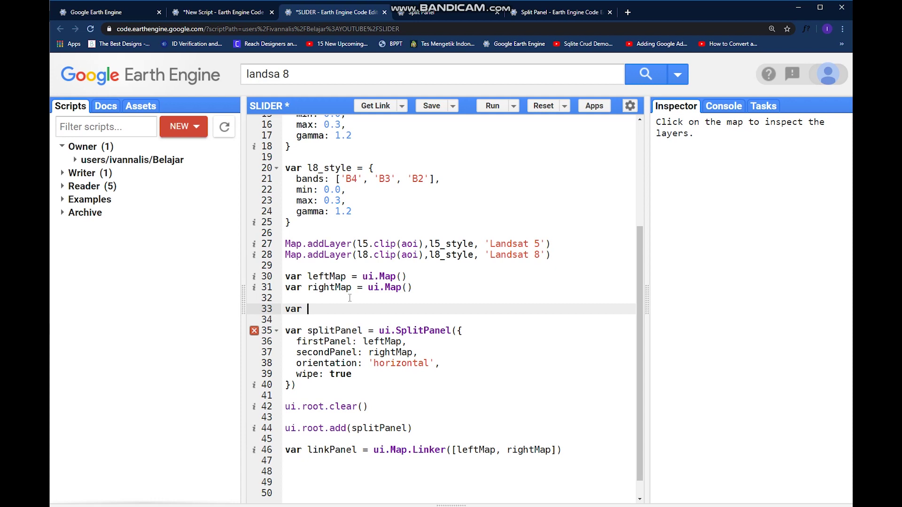
text(l)
text(5_)
text(img = )
text(ui.Ma)
text(p.Layer()
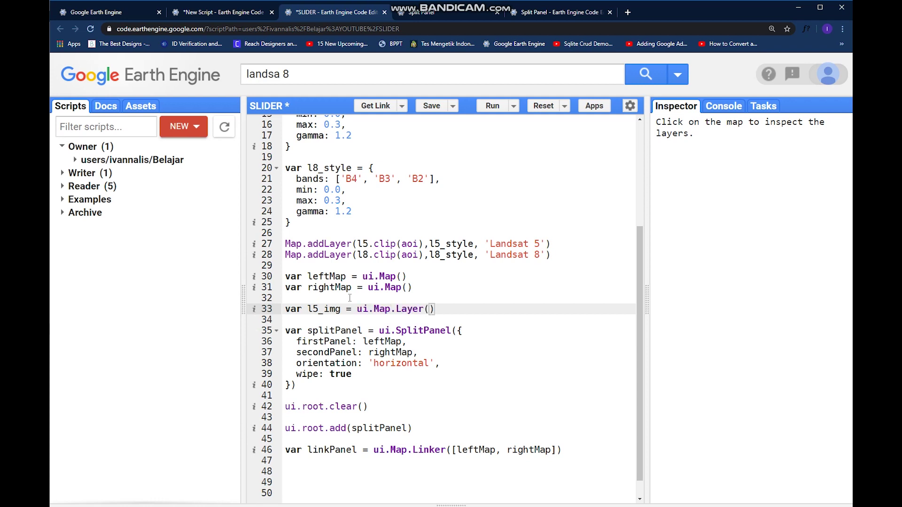
drag(357, 243, 476, 244)
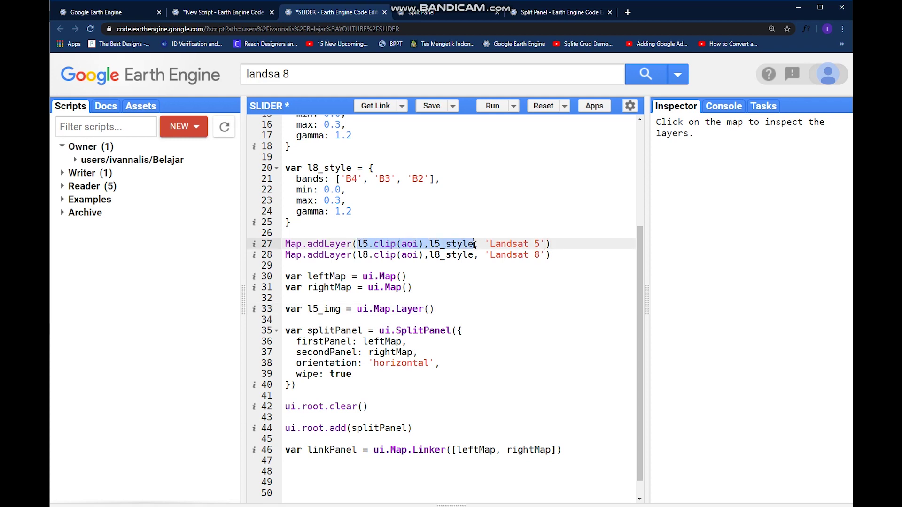
key(ctrl+c)
click(431, 309)
key(ctrl+v)
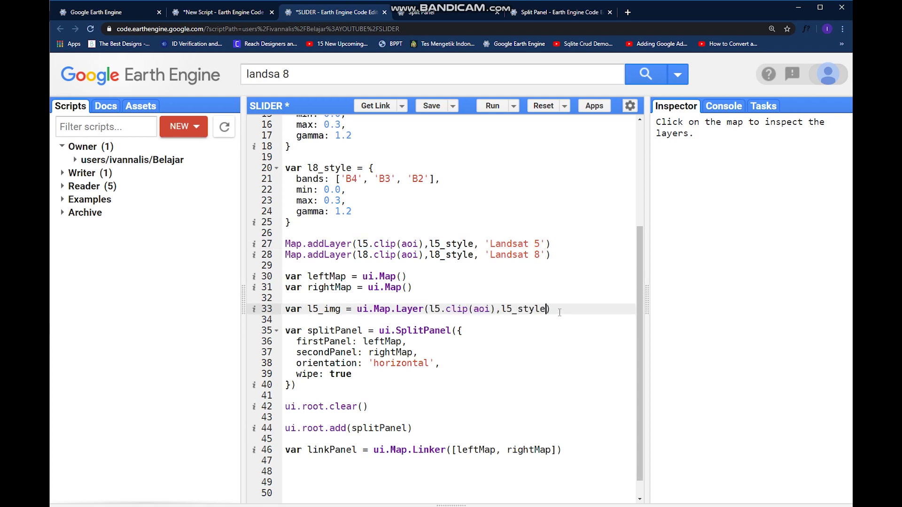
Duplicate that line as l8_img using l8.clip(aoi) and l8_style
drag(550, 309, 284, 309)
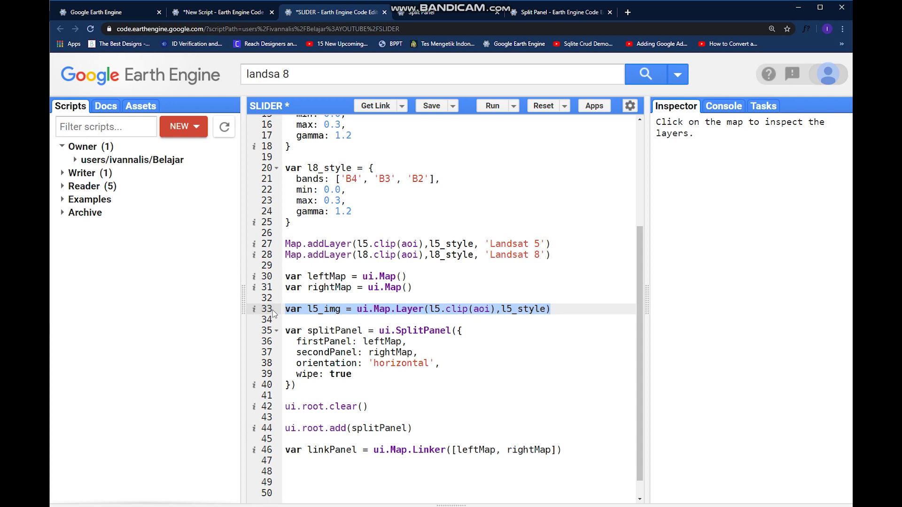
key(ctrl+c)
click(560, 309)
key(Return)
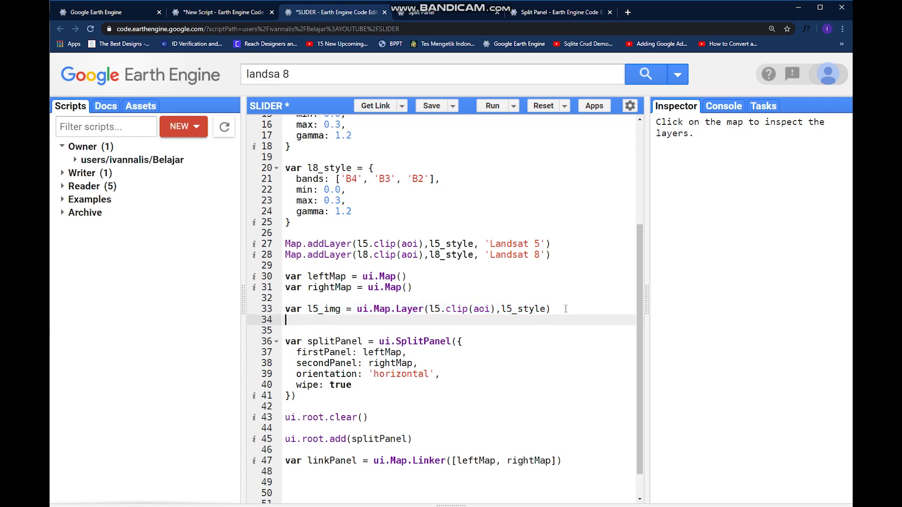
key(ctrl+v)
click(319, 320)
key(BackSpace)
text(8)
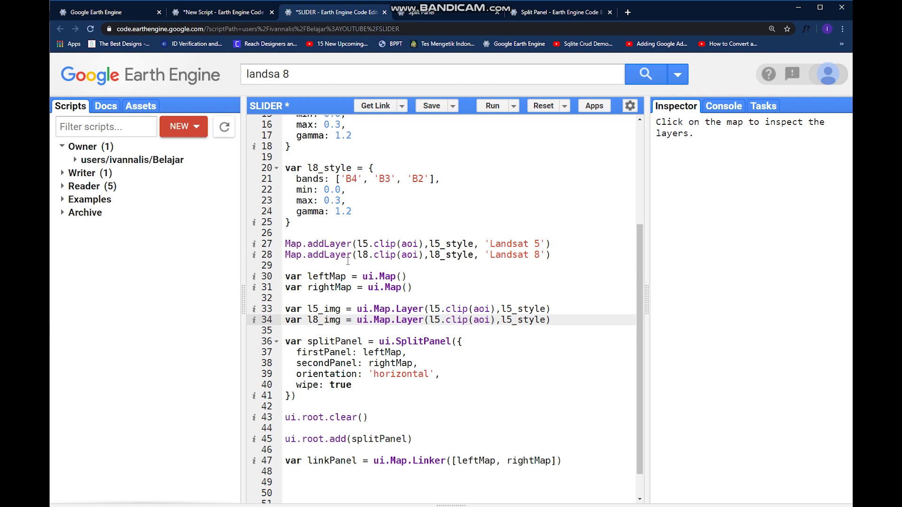
drag(357, 255, 476, 254)
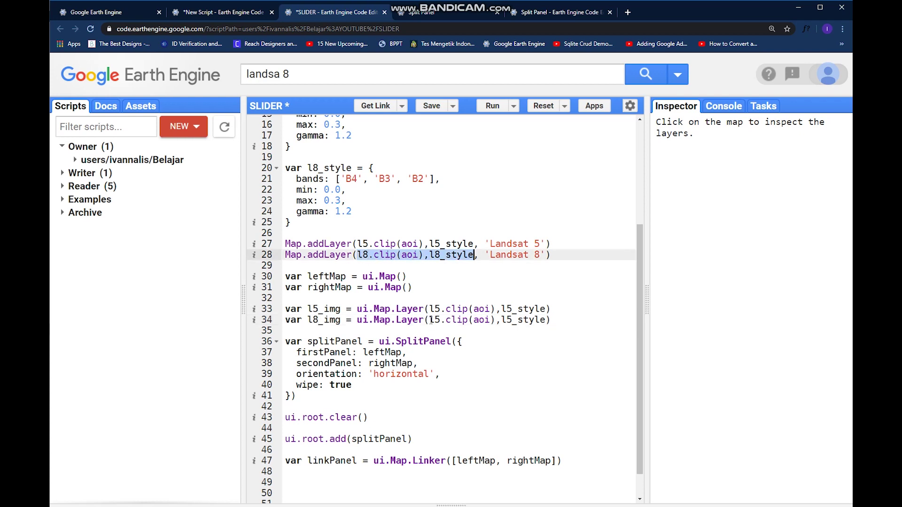
key(ctrl+c)
drag(431, 320, 548, 321)
key(ctrl+v)
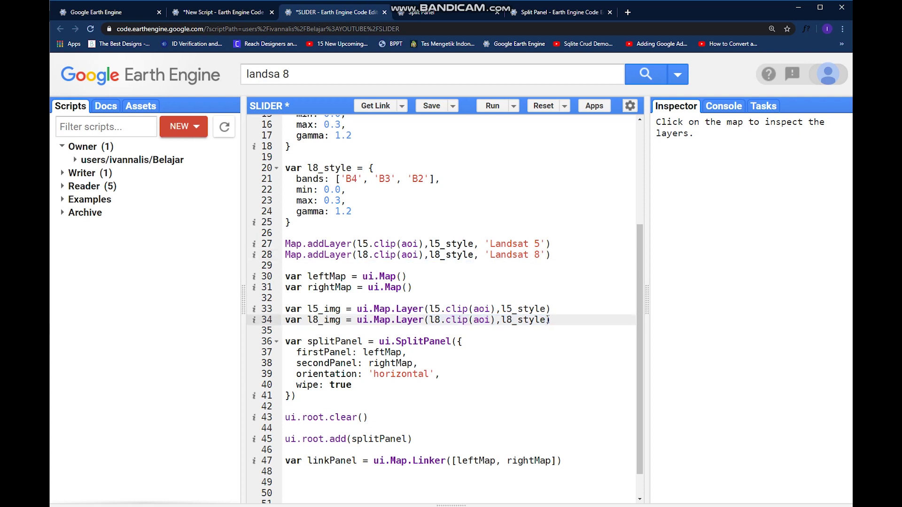
key(Return)
key(Return)
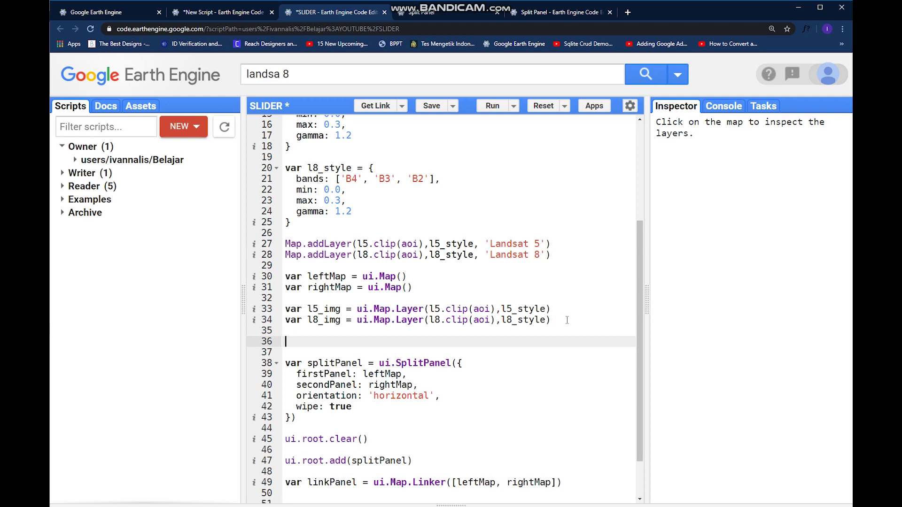
text(var )
text(l5_)
text(layer =)
Complete var l5_layer = leftMap.layers() for the left map
double_click(329, 277)
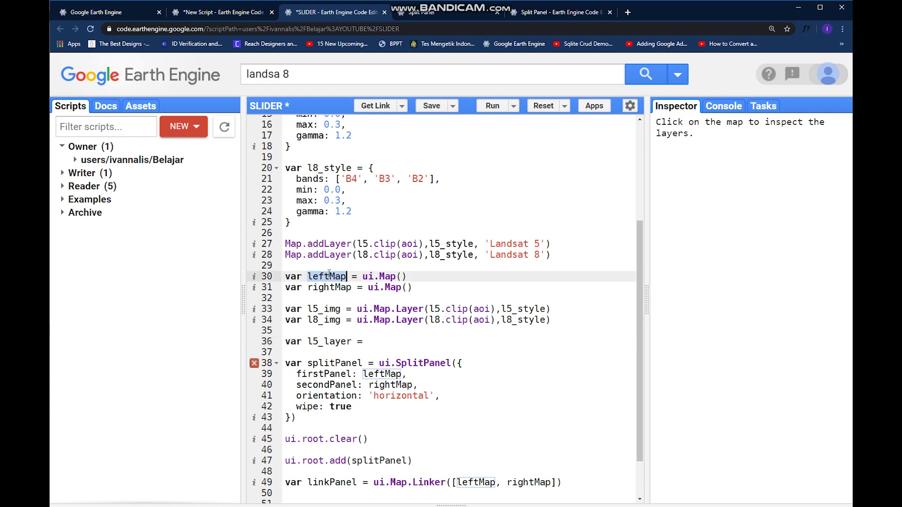
click(387, 341)
key(ctrl+v)
text(.layer)
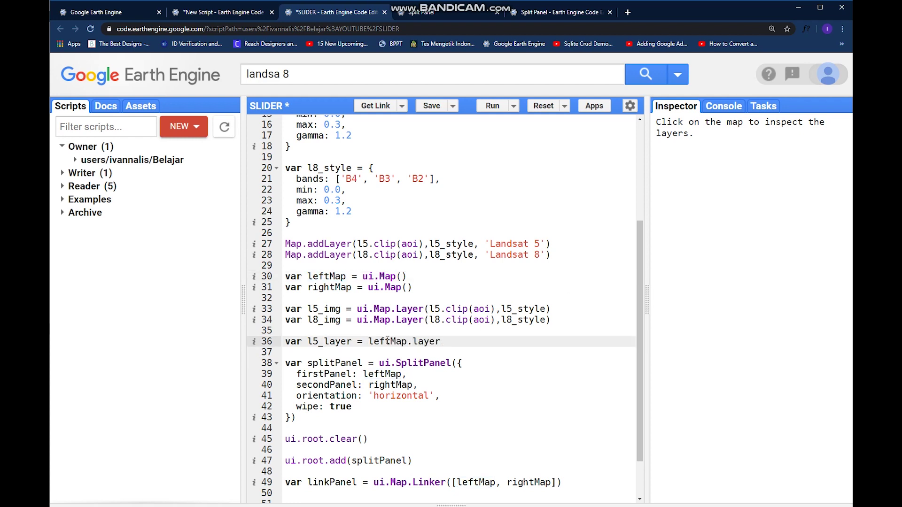
text(s())
key(Return)
text(var l)
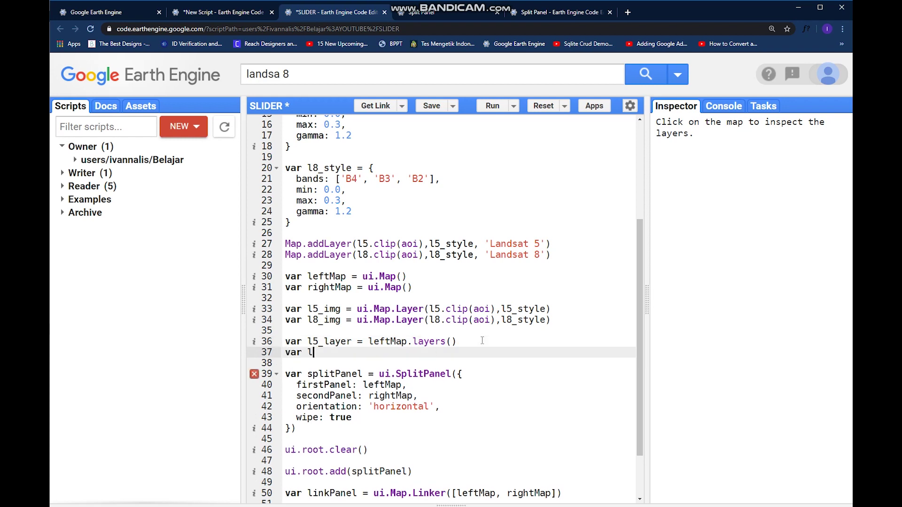
text(8_layer )
text(=)
Add var l8_layer = rightMap.layers() with a blank line below
double_click(336, 288)
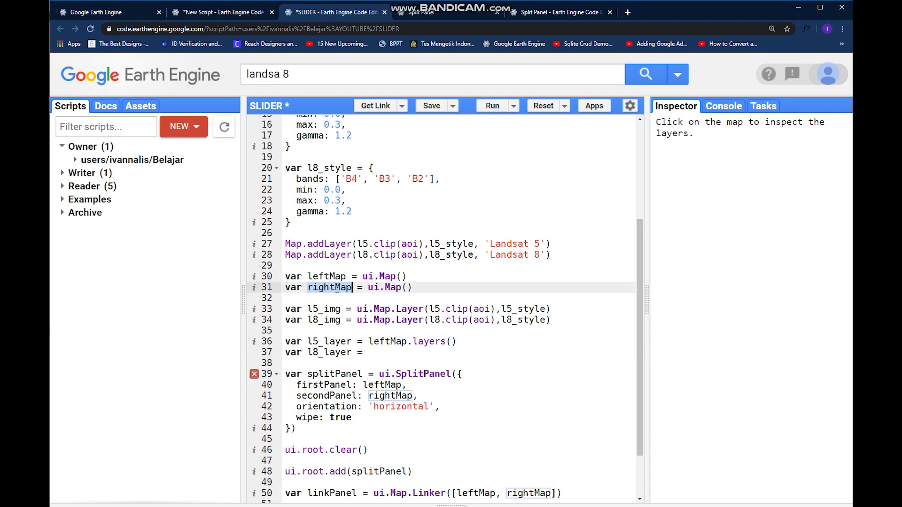
key(ctrl+c)
click(388, 351)
key(ctrl+v)
text(.)
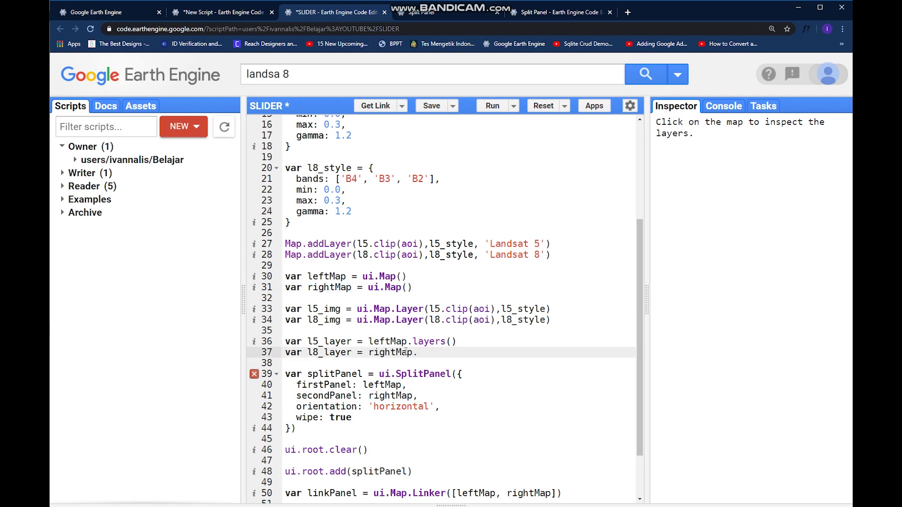
text(layers()
text())
key(Return)
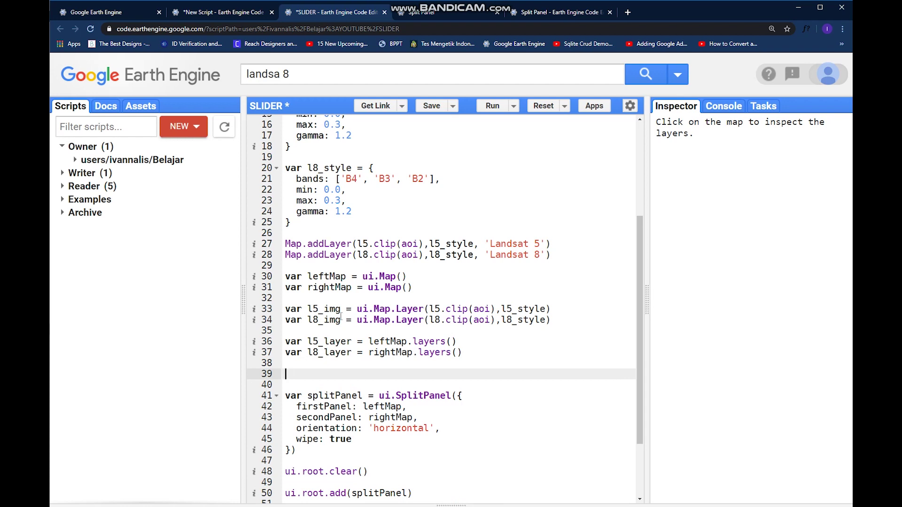
Write l5_layer.add(l5_img) on line 39
double_click(315, 309)
key(ctrl+c)
click(339, 375)
key(ctrl+v)
text(.add())
double_click(329, 342)
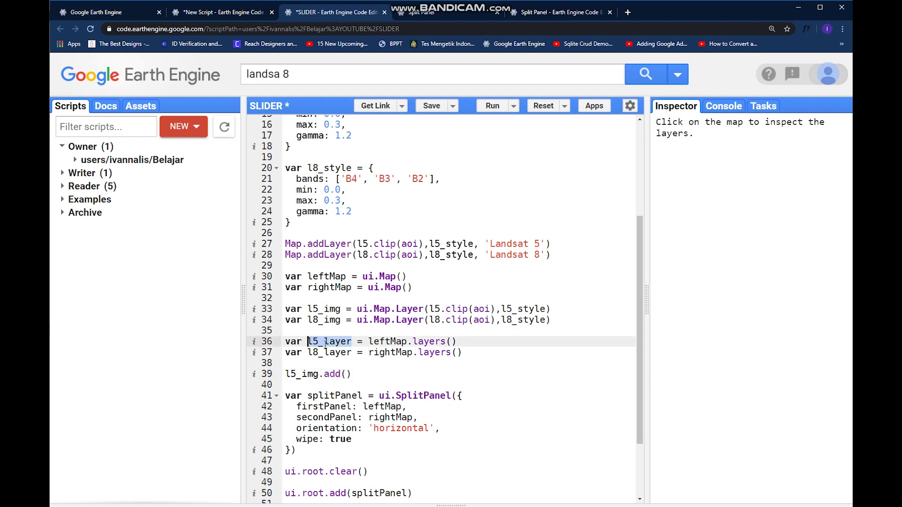
key(ctrl+c)
double_click(321, 374)
key(ctrl+v)
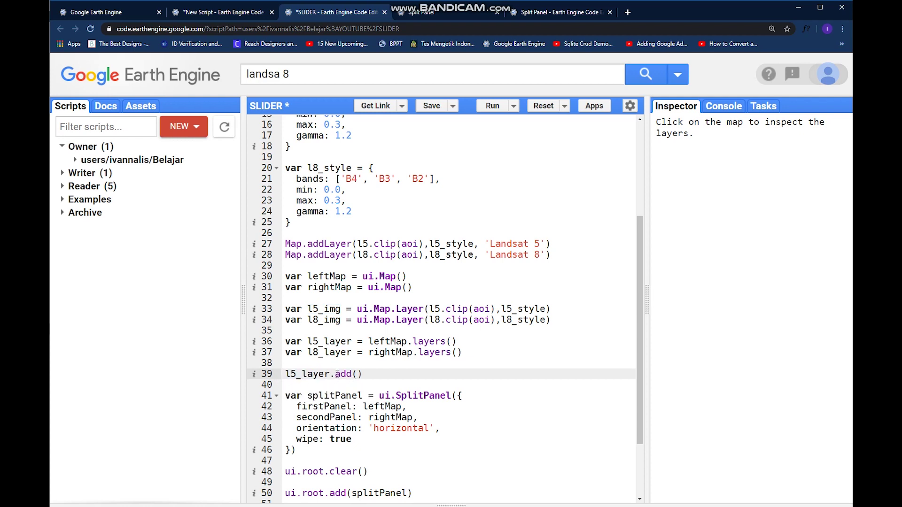
drag(330, 374, 364, 374)
double_click(325, 341)
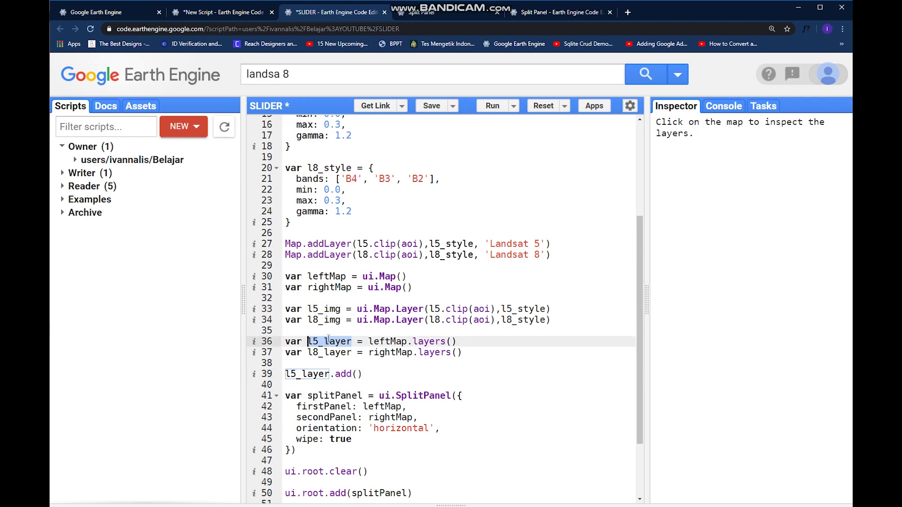
double_click(327, 309)
click(358, 375)
key(ctrl+v)
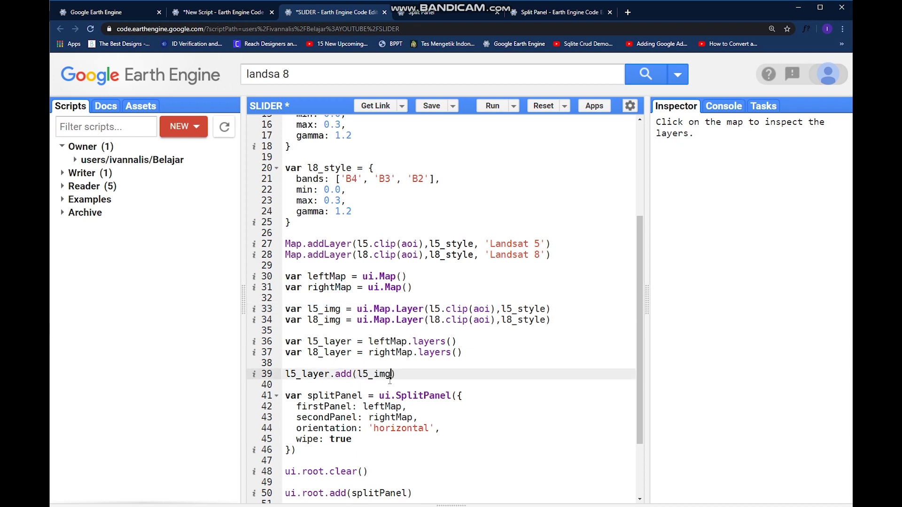
Duplicate it as l8_layer.add(l8_img) on line 40 and run the script
drag(416, 376, 271, 376)
key(ctrl+c)
key(End)
key(Return)
key(ctrl+v)
double_click(324, 353)
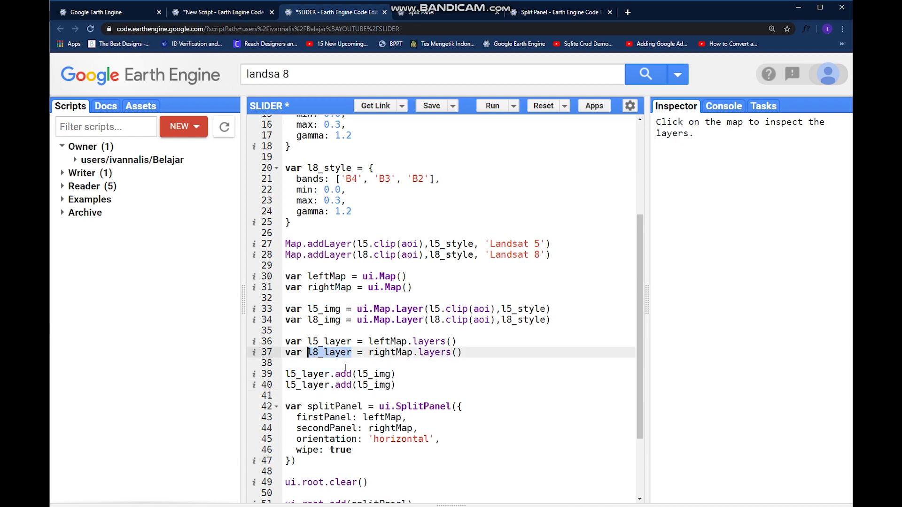
key(ctrl+c)
double_click(299, 386)
key(ctrl+v)
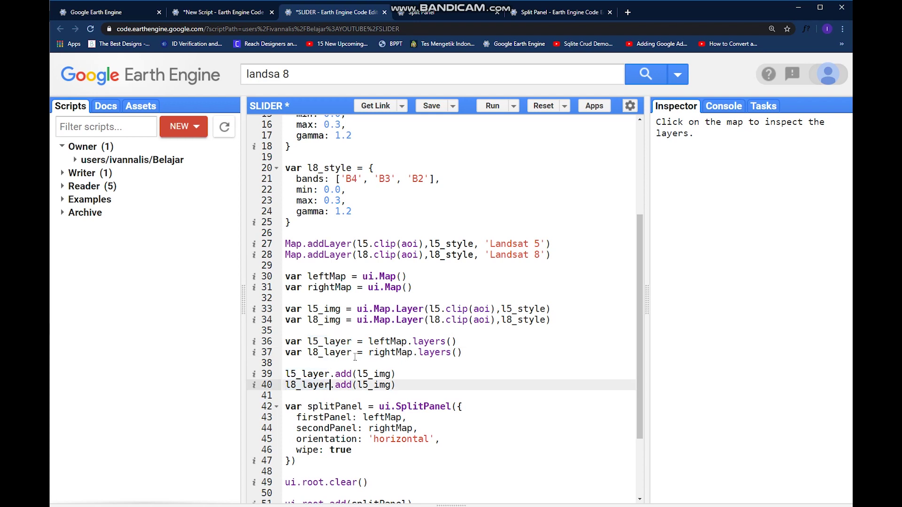
double_click(318, 321)
key(ctrl+c)
double_click(370, 385)
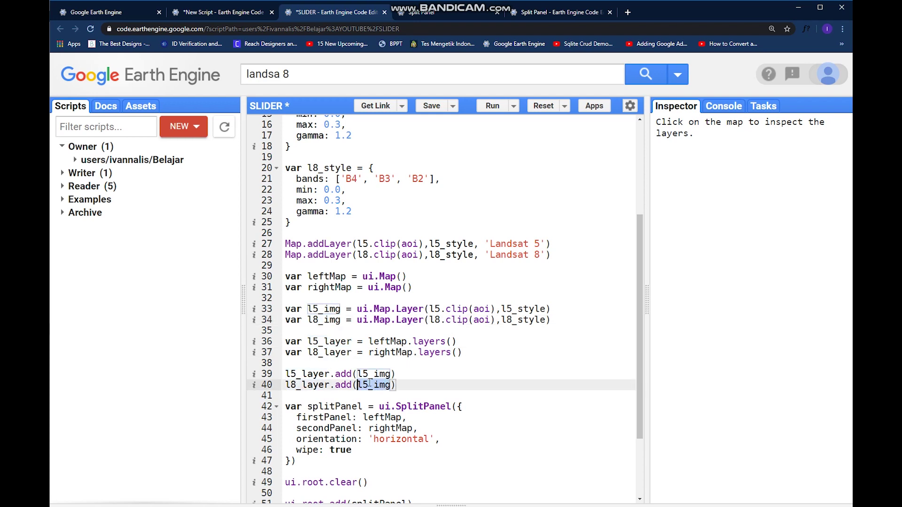
key(ctrl+v)
click(416, 385)
scroll(431, 389, down, 2)
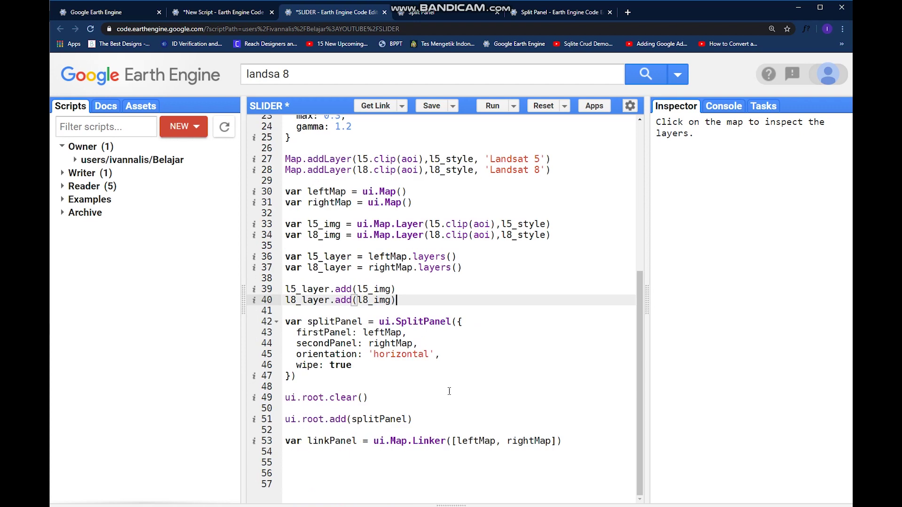
click(493, 107)
Enlarge the map and pan from North America across to West Kalimantan
drag(454, 503, 462, 119)
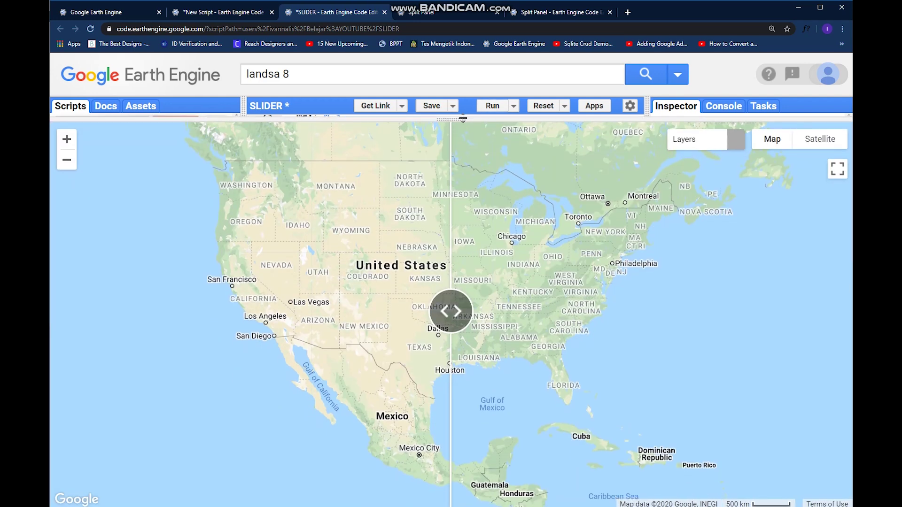
mouse_move(493, 268)
mouse_down()
mouse_move(169, 258)
mouse_move(187, 254)
mouse_up()
drag(635, 276, 281, 275)
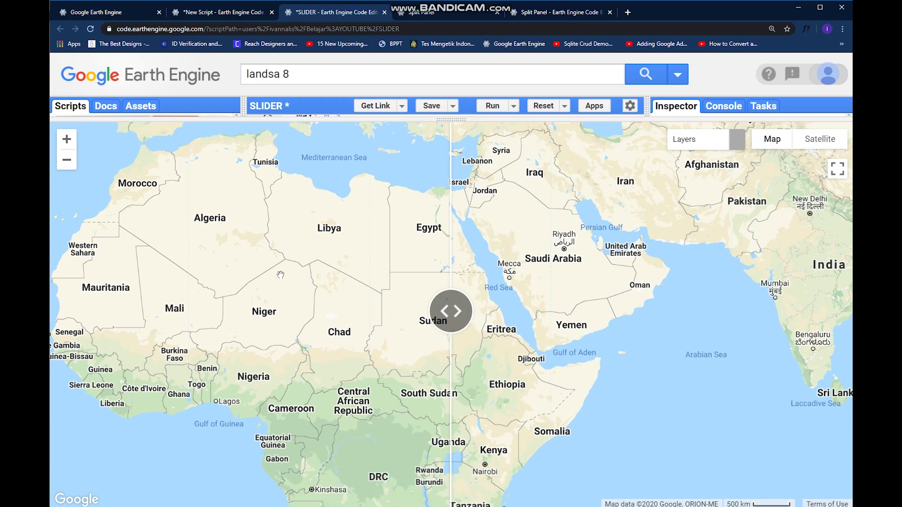
drag(711, 275, 204, 232)
drag(606, 338, 493, 233)
mouse_move(451, 289)
mouse_down()
mouse_move(476, 313)
mouse_move(542, 324)
mouse_move(642, 257)
mouse_up()
scroll(504, 327, up, 1)
scroll(503, 328, up, 3)
scroll(503, 328, up, 2)
mouse_move(676, 384)
mouse_down()
mouse_move(572, 321)
mouse_move(557, 189)
mouse_up()
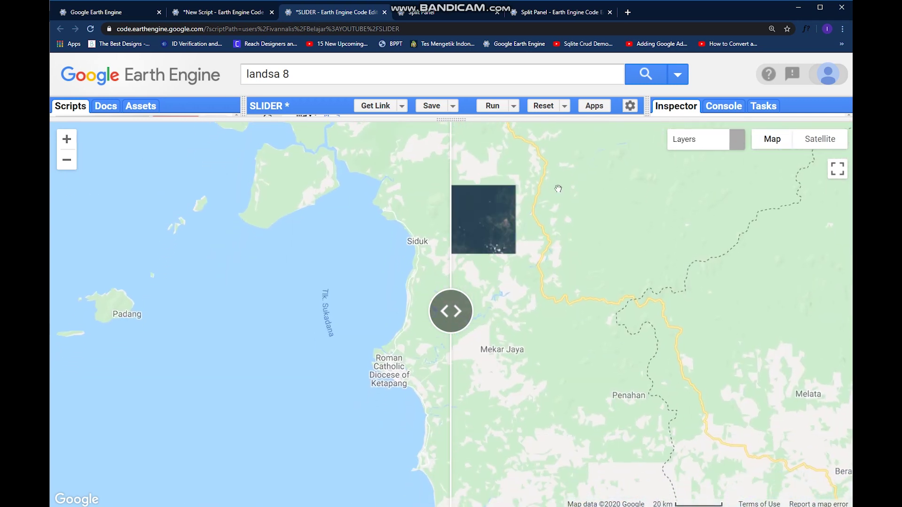
Frame the Landsat imagery over the AOI, shift the wipe boundary, and restore the code
drag(461, 239, 487, 324)
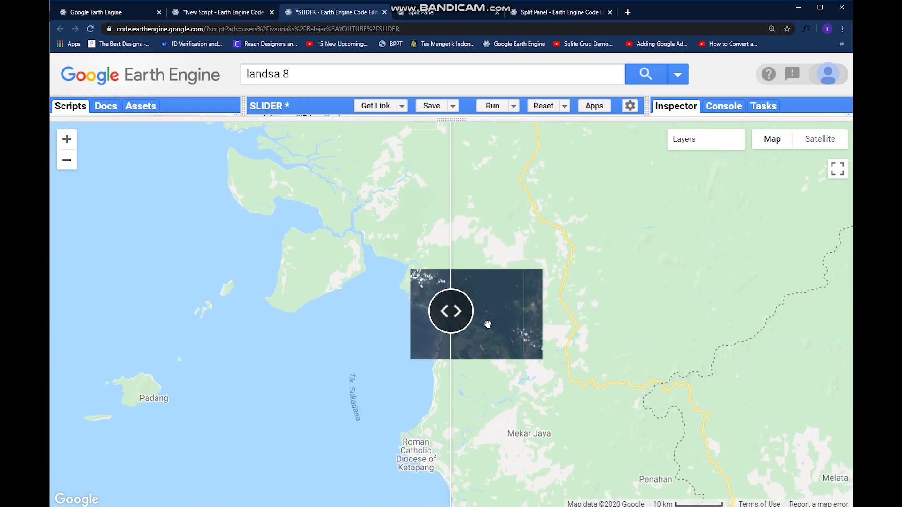
scroll(487, 324, up, 1)
scroll(497, 349, up, 1)
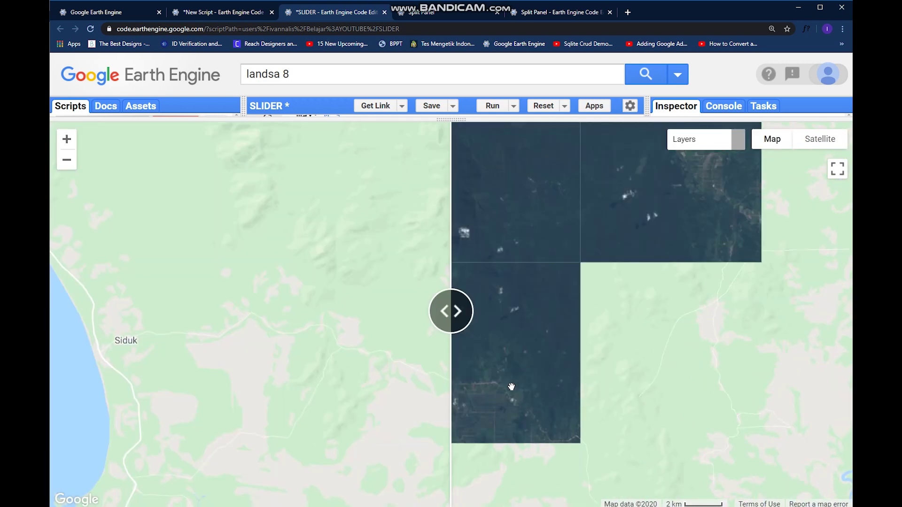
mouse_move(511, 387)
mouse_down()
mouse_move(574, 381)
mouse_move(600, 391)
mouse_up()
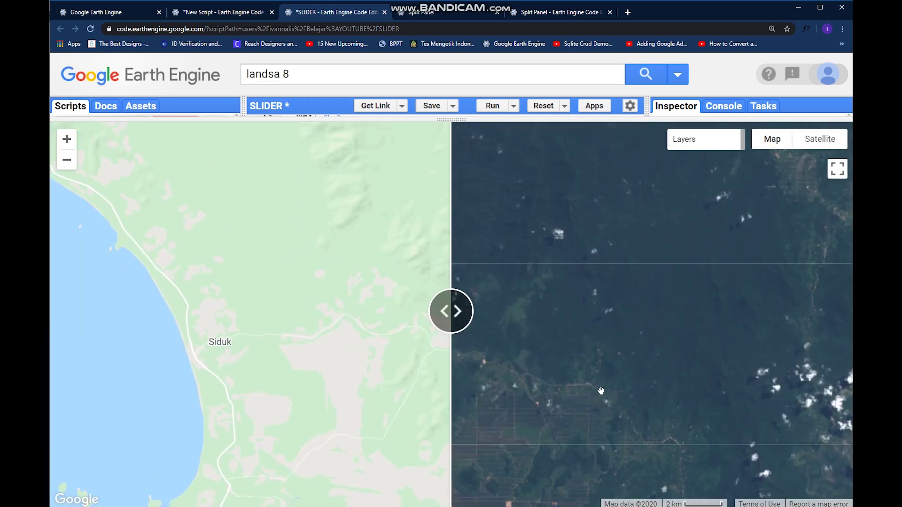
mouse_move(600, 390)
mouse_down()
mouse_move(628, 329)
mouse_move(649, 335)
mouse_up()
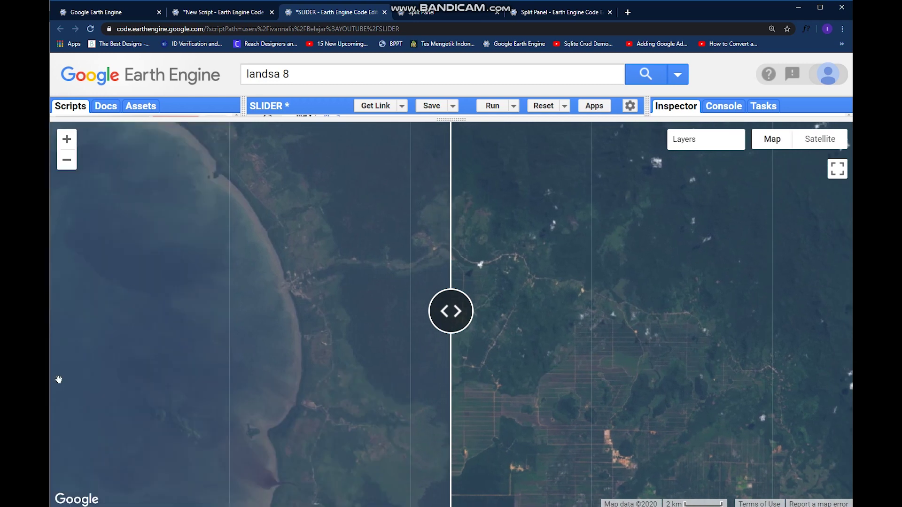
drag(612, 377, 637, 377)
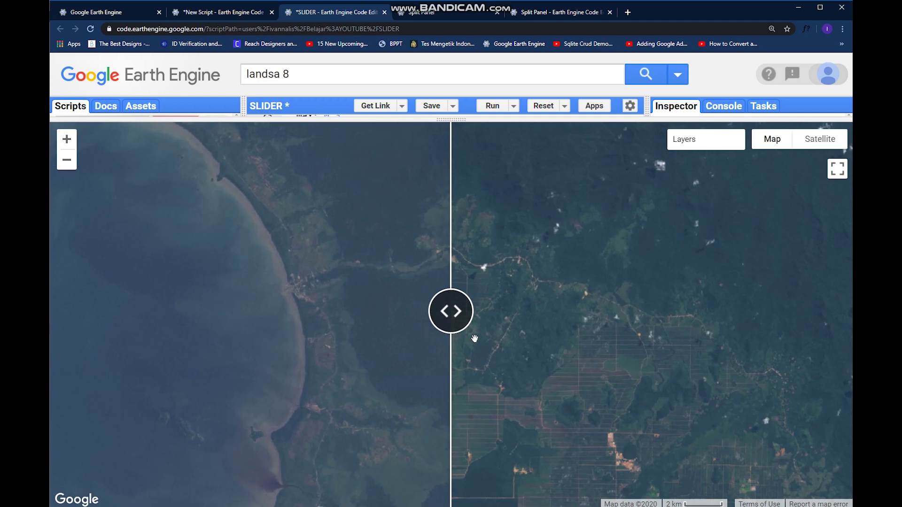
scroll(473, 336, up, 2)
drag(519, 362, 586, 327)
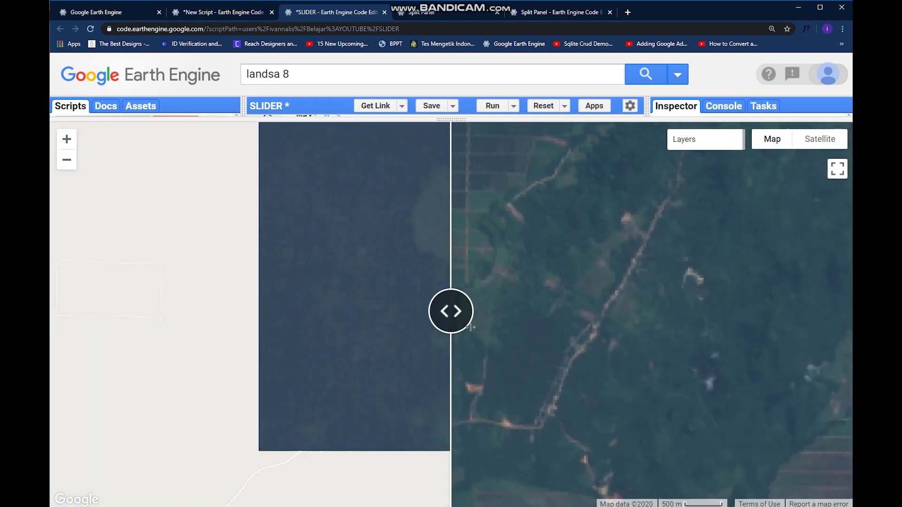
mouse_move(451, 310)
mouse_down()
mouse_move(239, 315)
mouse_move(684, 314)
mouse_move(131, 321)
mouse_move(618, 343)
mouse_move(225, 338)
mouse_move(446, 348)
mouse_up()
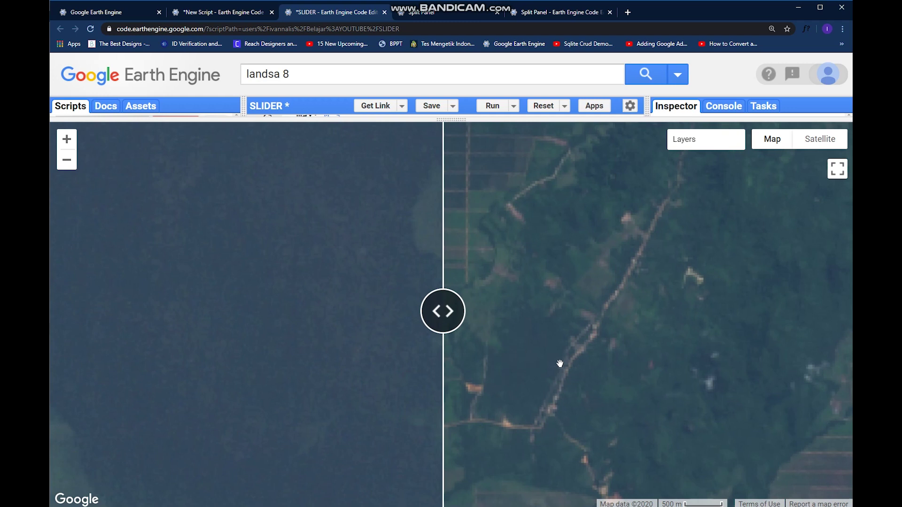
click(466, 119)
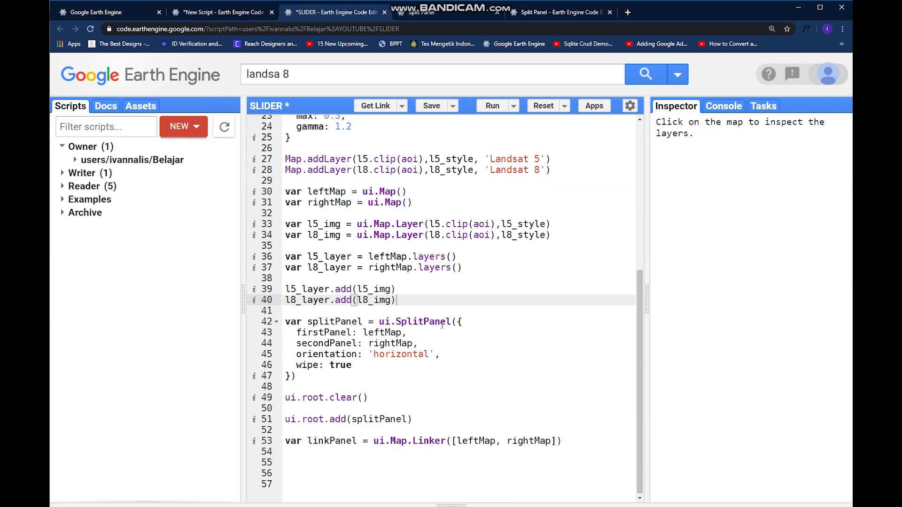
Define l5_label as ui.Label('Landsat 5 - 2000') and duplicate its line
key(Return)
key(Return)
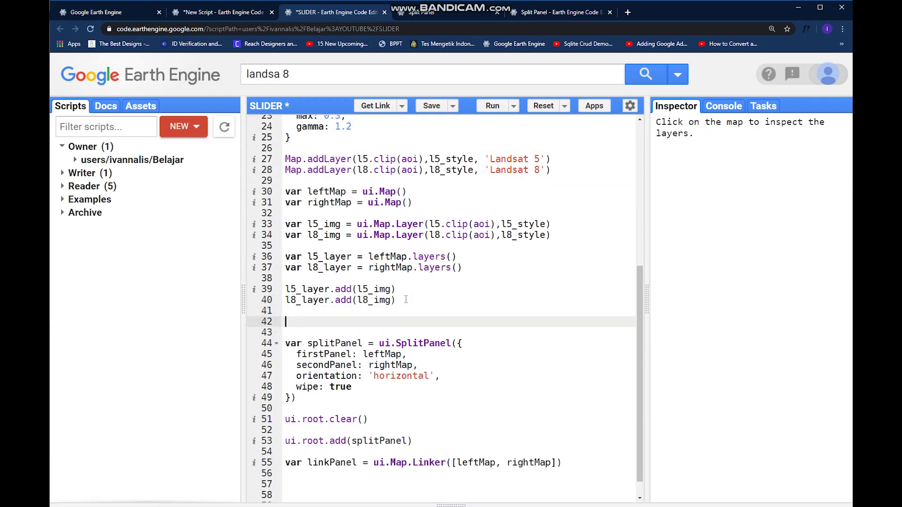
text(var l)
text(5_label = u)
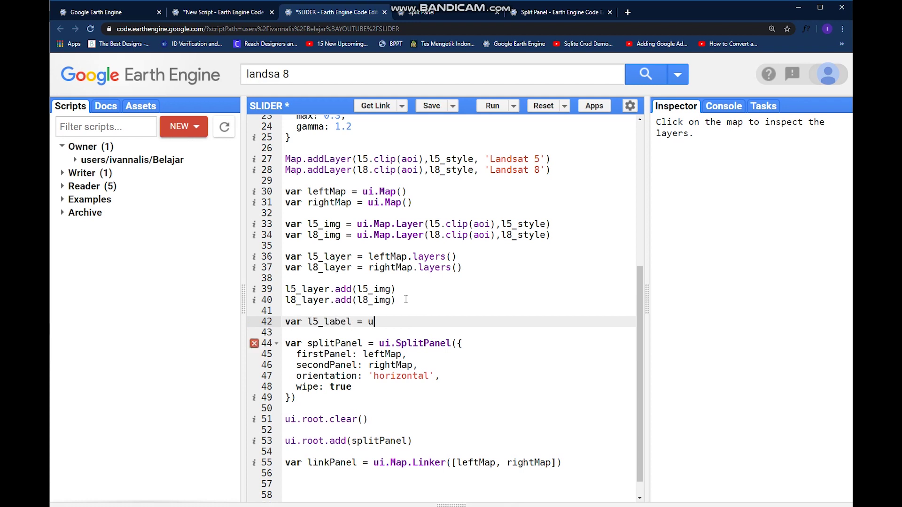
text(i.Label(')
scroll(525, 322, up, 1)
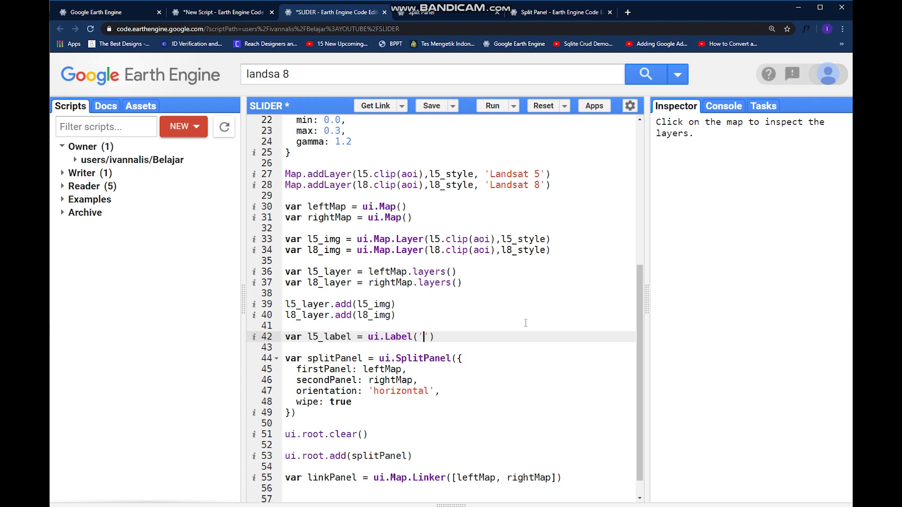
text(Landsat 5 )
text(- 2000)
triple_click(543, 337)
key(ctrl+c)
click(543, 337)
key(Return)
key(ctrl+v)
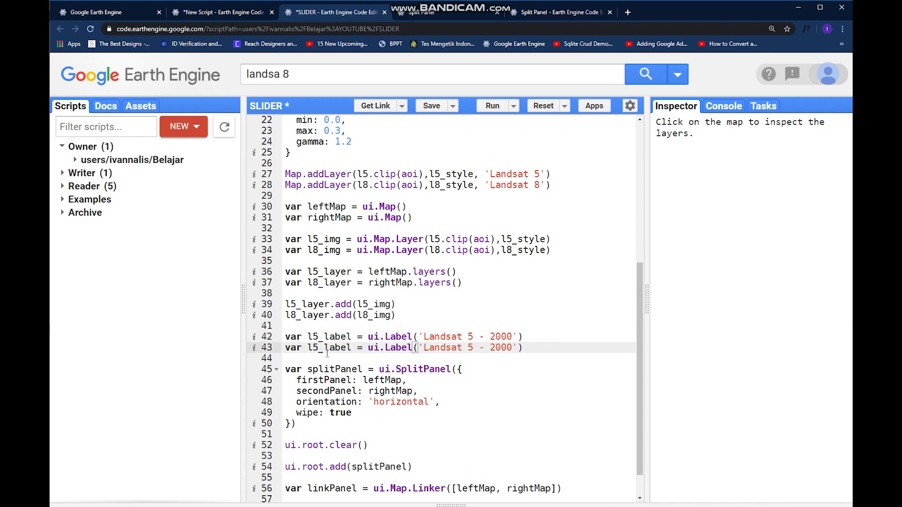
Edit the copy into l8_label reading 'Landsat 8 - 2015', with a blank line between the labels
click(323, 351)
key(BackSpace)
text(8)
key(BackSpace)
text(8)
scroll(451, 282, up, 3)
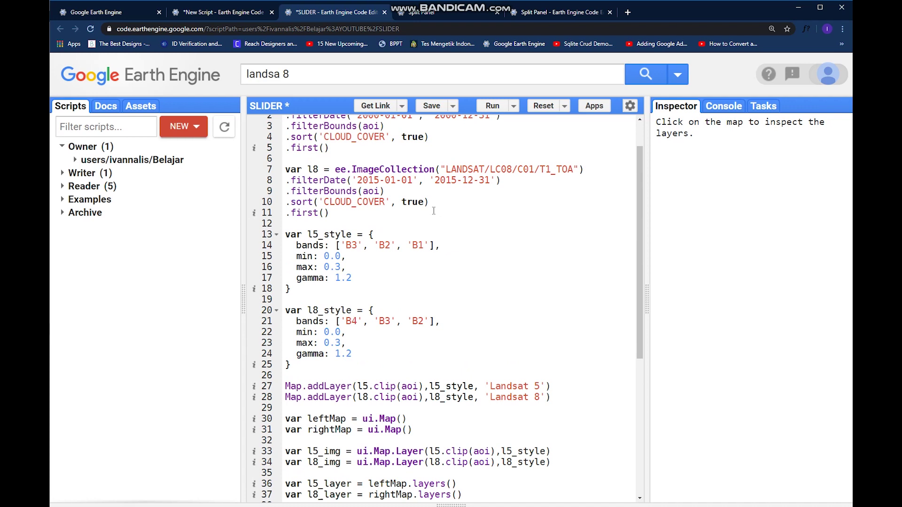
scroll(494, 296, down, 2)
scroll(514, 395, down, 3)
key(BackSpace)
key(BackSpace)
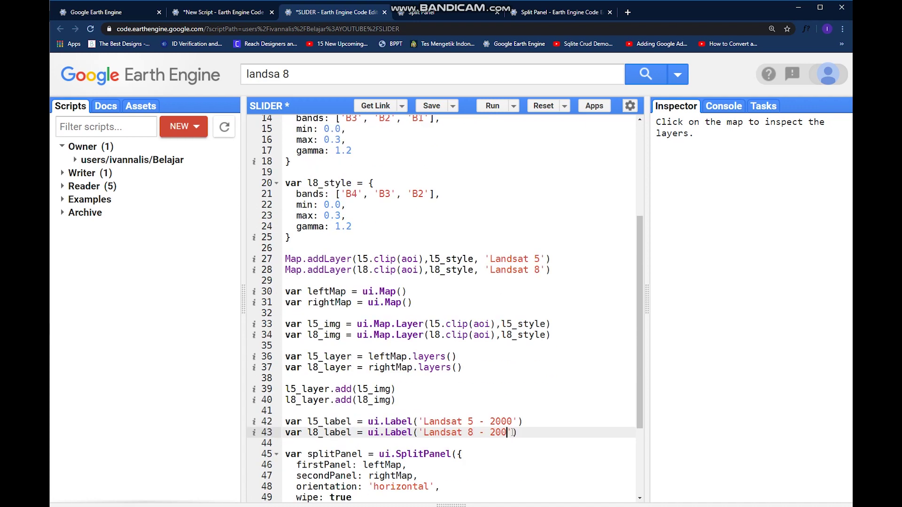
text(15)
click(541, 433)
scroll(541, 424, down, 2)
scroll(539, 395, down, 2)
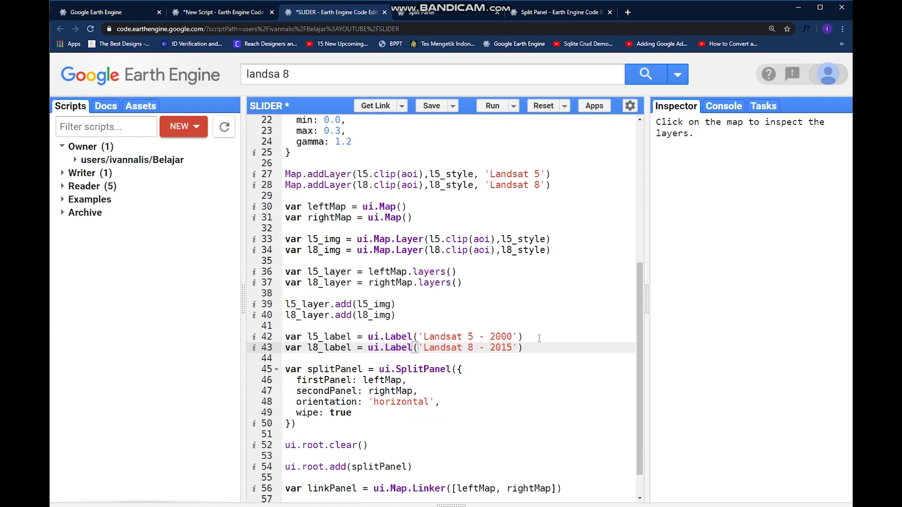
click(539, 331)
key(Return)
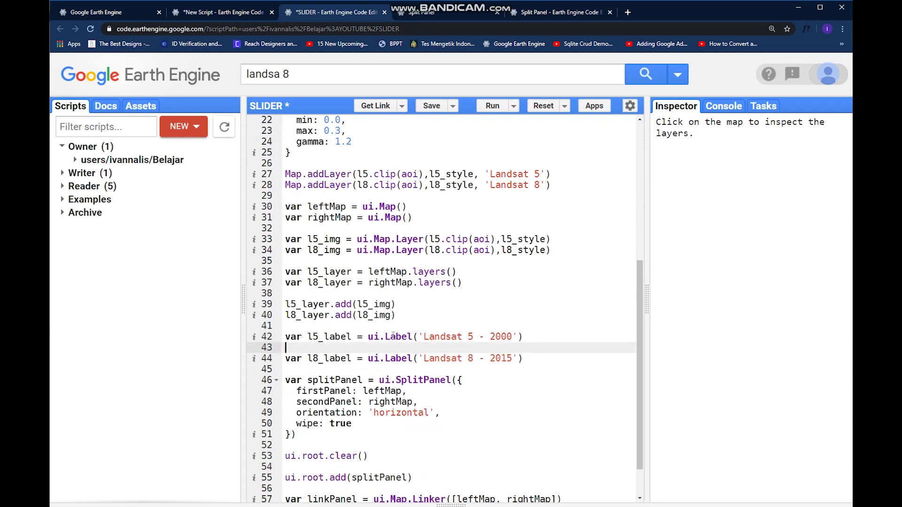
Start a bottom-left position style for l5_label on line 43
double_click(342, 337)
key(ctrl+c)
click(328, 347)
key(ctrl+v)
text(.style()
text().set)
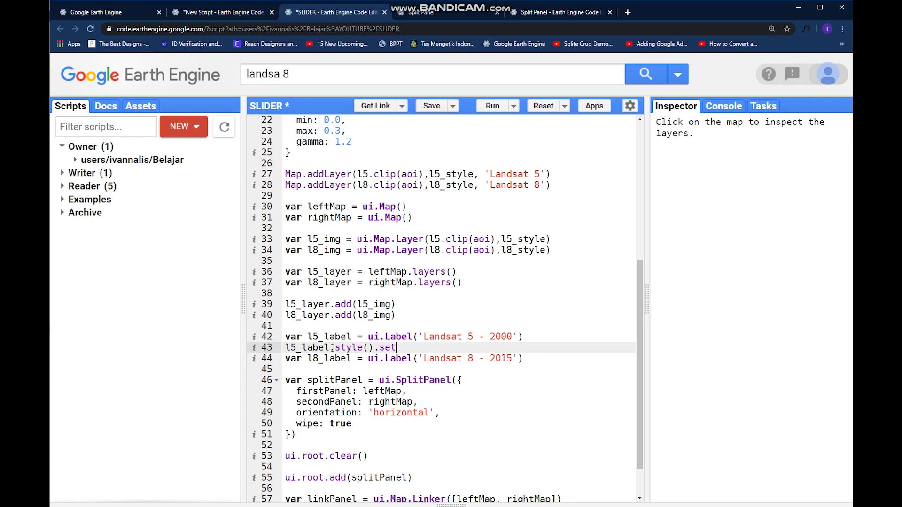
text(('pos)
text(ition')
text(,)
drag(514, 487, 483, 115)
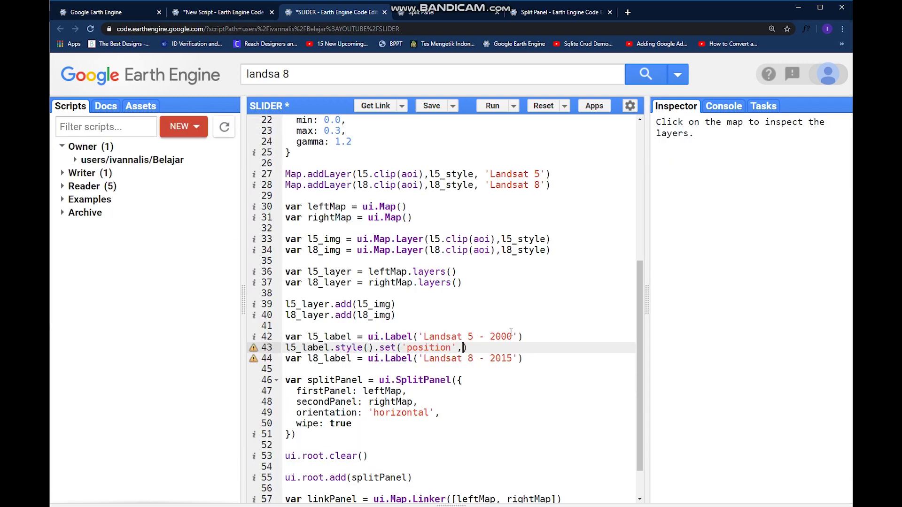
text('position',)
text(bottom-left)
Copy the position style line below the Landsat 8 label
click(557, 347)
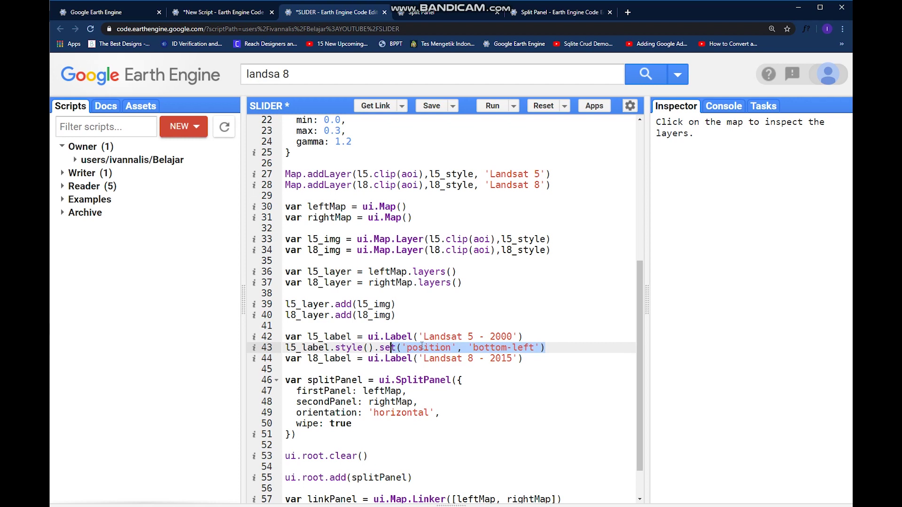
key(Return)
drag(564, 348, 284, 347)
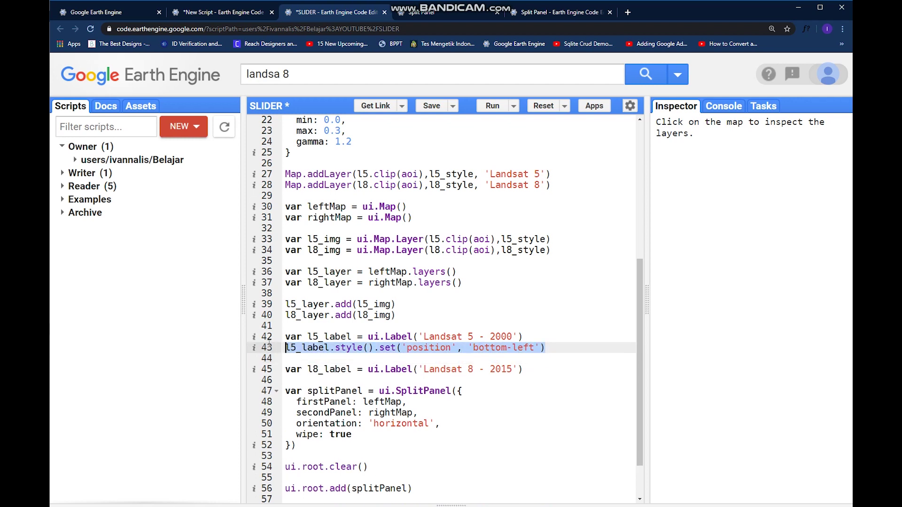
key(ctrl+c)
click(547, 369)
key(Return)
key(ctrl+v)
Change the copied style on line 46 to bottom-right and run the script
double_click(302, 347)
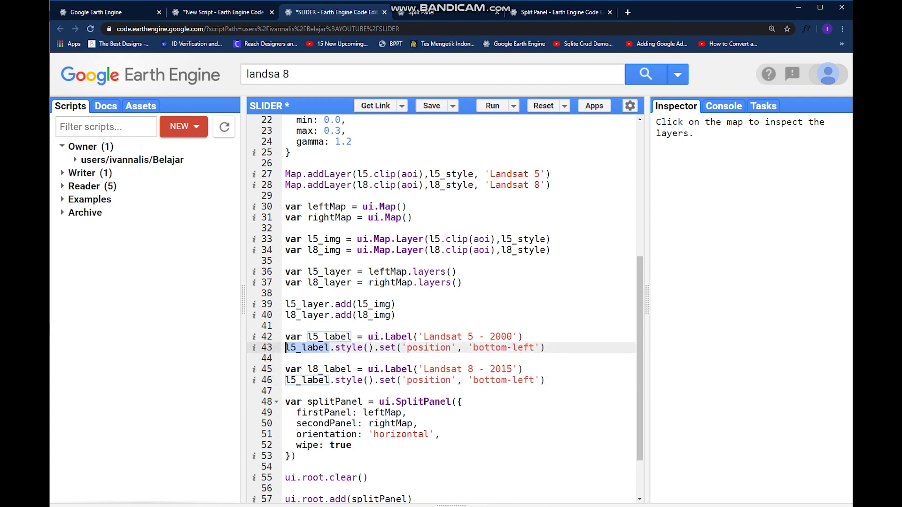
double_click(307, 379)
click(330, 381)
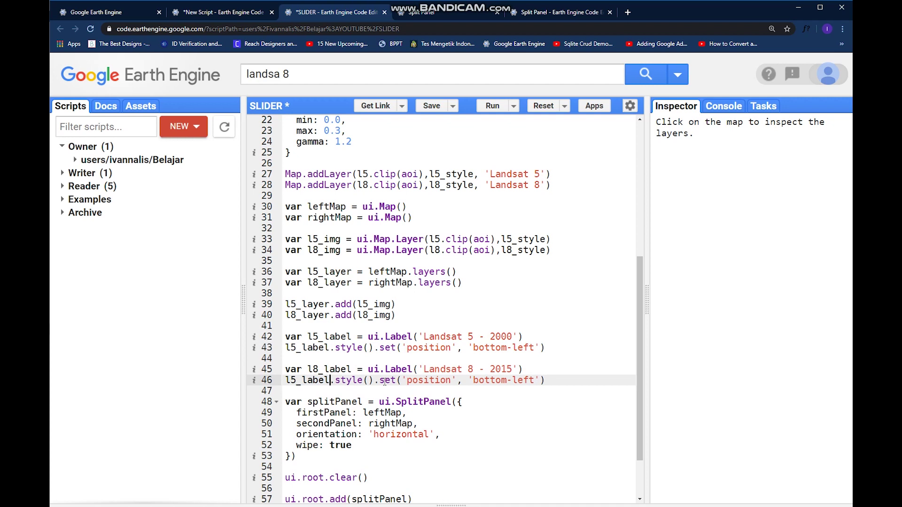
double_click(513, 380)
key(ctrl+Return)
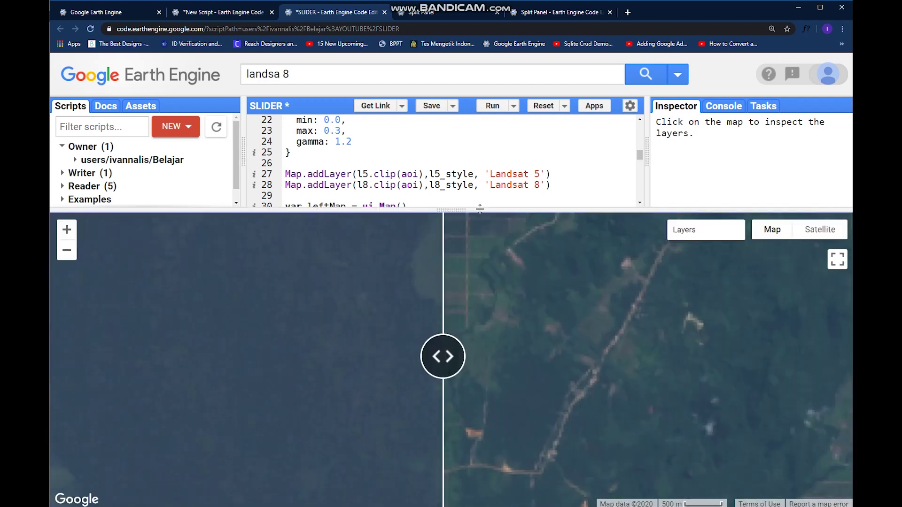
Insert blank lines below the label and position style code
drag(452, 211, 450, 502)
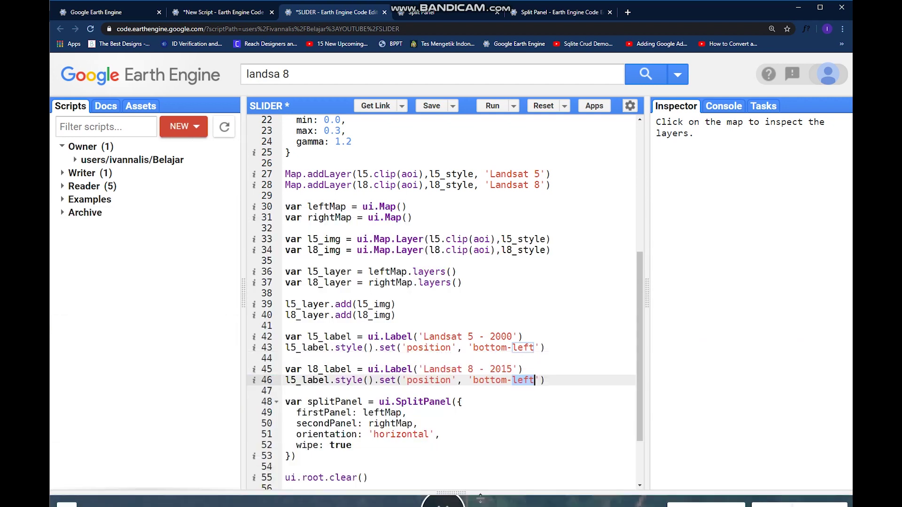
text(right)
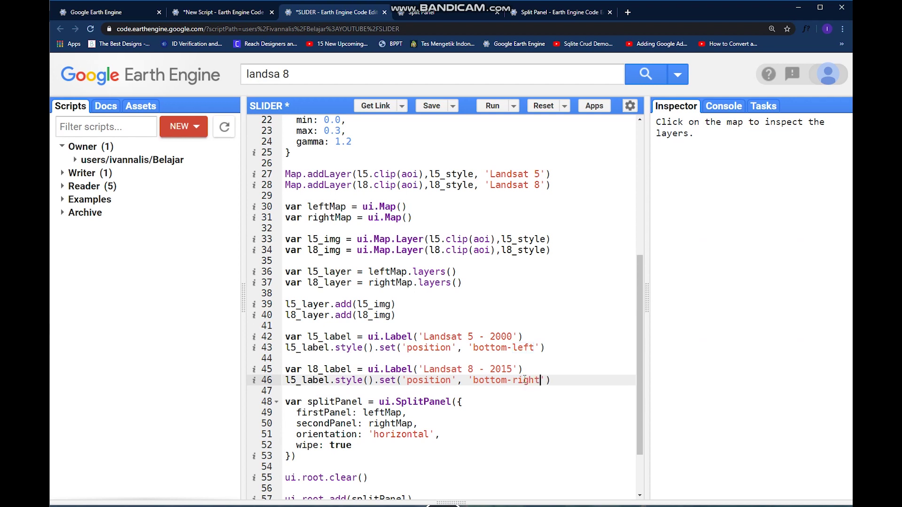
key(End)
scroll(524, 343, down, 3)
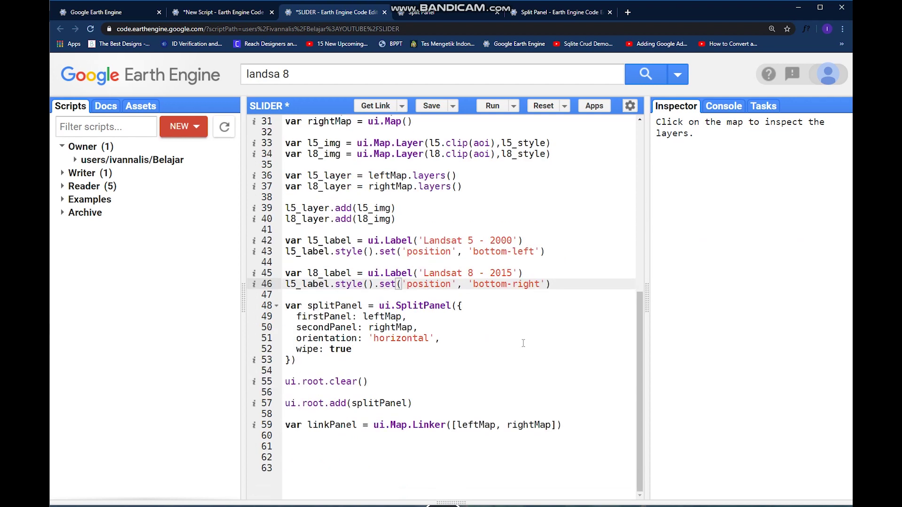
drag(569, 289, 275, 206)
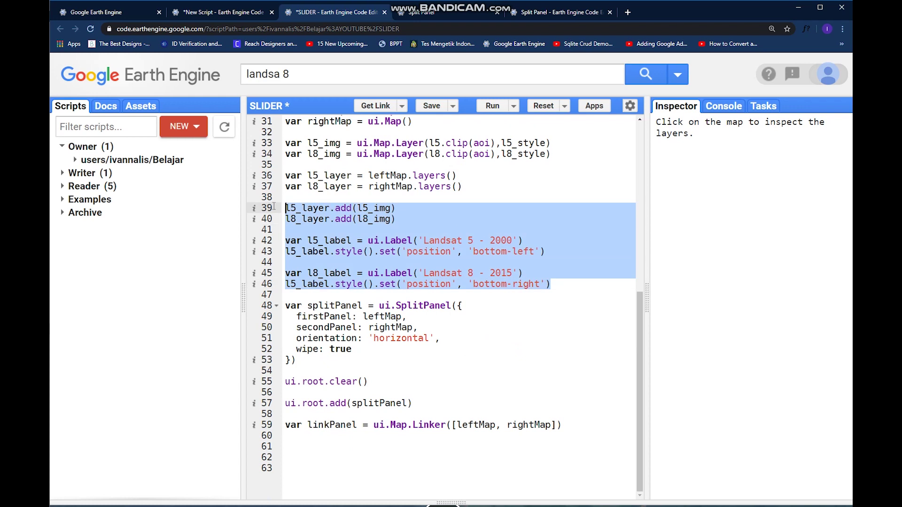
drag(566, 288, 264, 240)
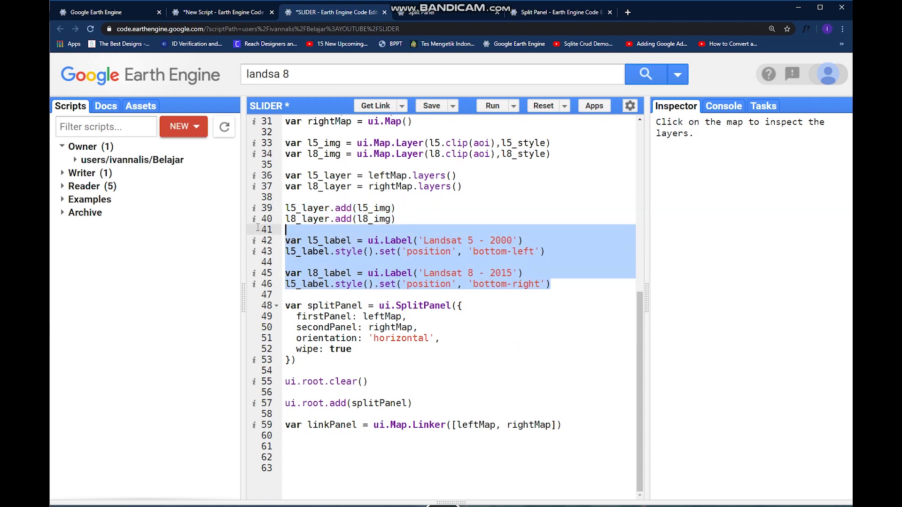
click(575, 285)
key(Return)
key(Return)
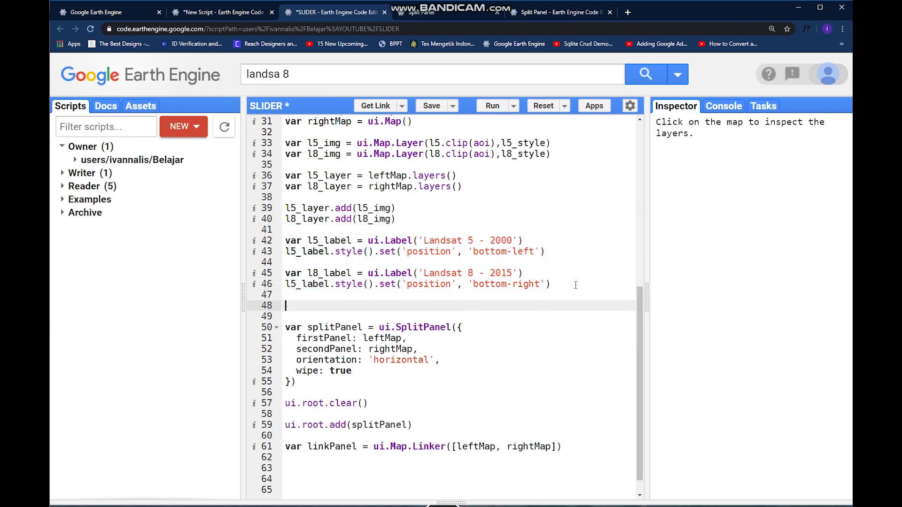
scroll(386, 195, up, 3)
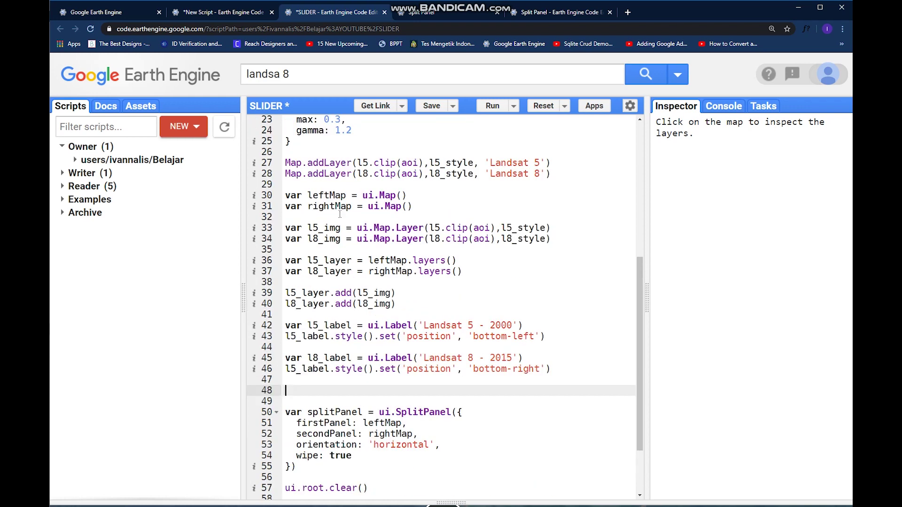
Write leftMap.add(l5_label) on line 48
double_click(327, 196)
click(310, 392)
key(ctrl+v)
text(add)
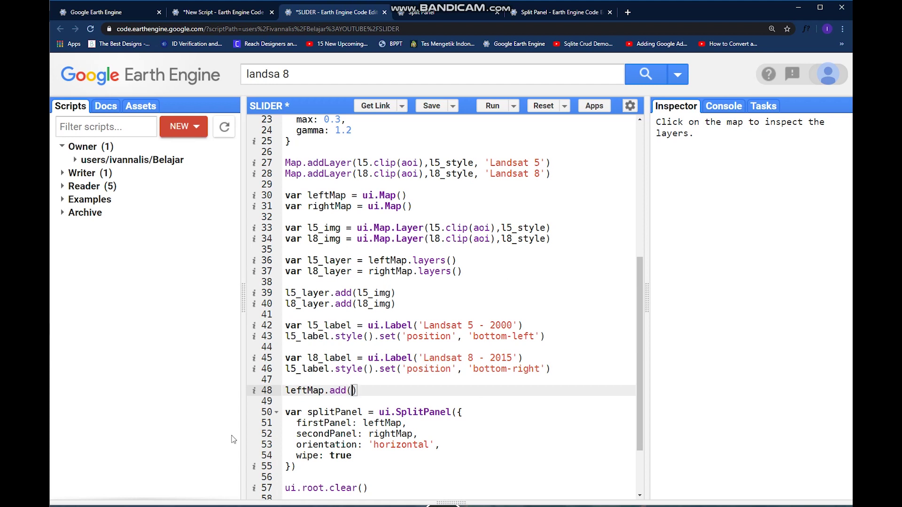
double_click(316, 325)
key(ctrl+c)
click(354, 390)
key(ctrl+v)
Duplicate the leftMap label line onto line 49
drag(400, 390, 285, 391)
key(ctrl+c)
click(428, 391)
key(Return)
key(ctrl+v)
Turn line 49 into rightMap.add(l8_label)
double_click(330, 206)
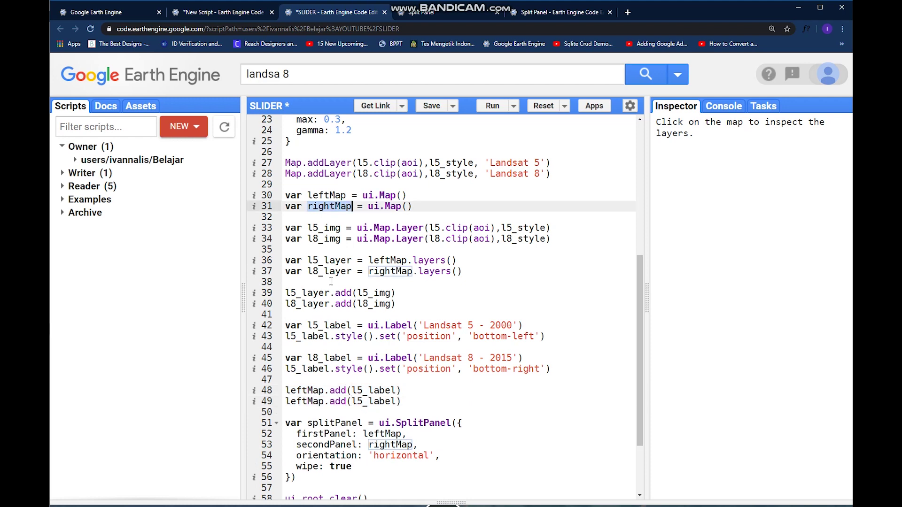
key(ctrl+c)
double_click(310, 401)
key(ctrl+v)
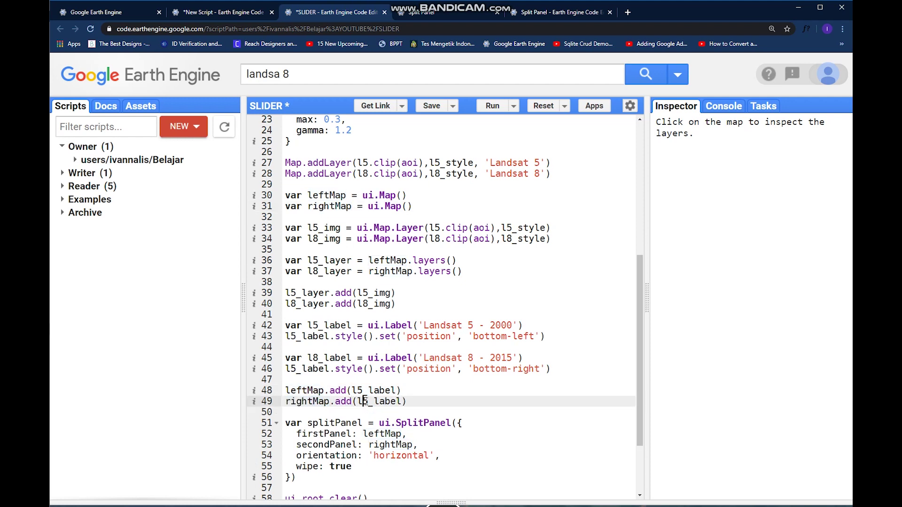
double_click(330, 358)
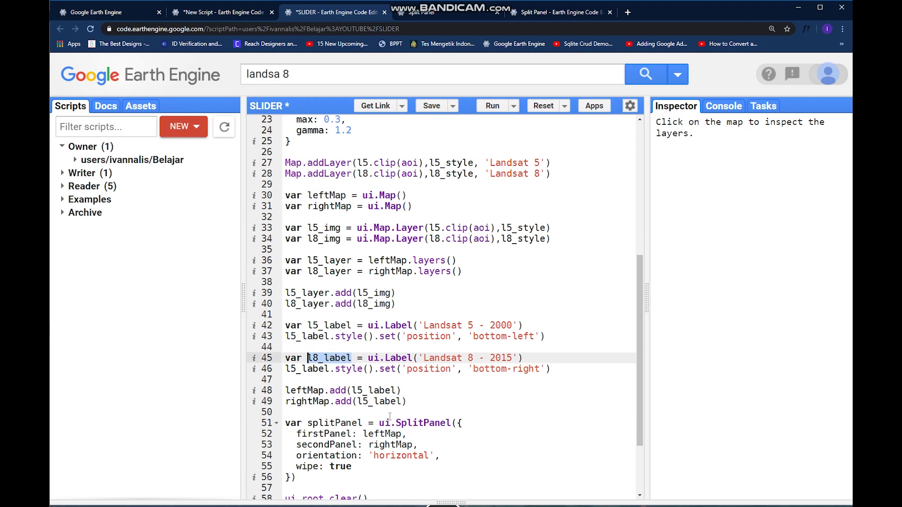
key(ctrl+c)
double_click(374, 401)
key(ctrl+v)
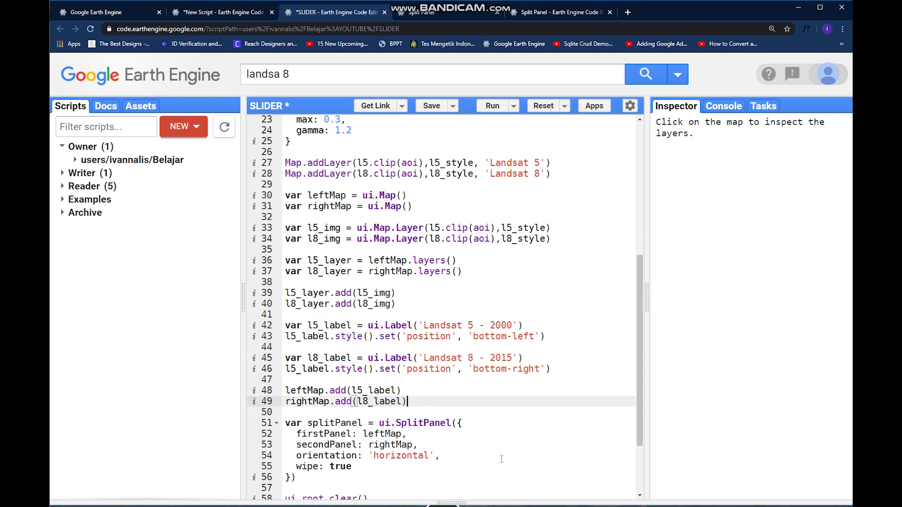
Run the script and inspect the map labels, including the cut-off 'Landsat 8 - 2015'
click(493, 106)
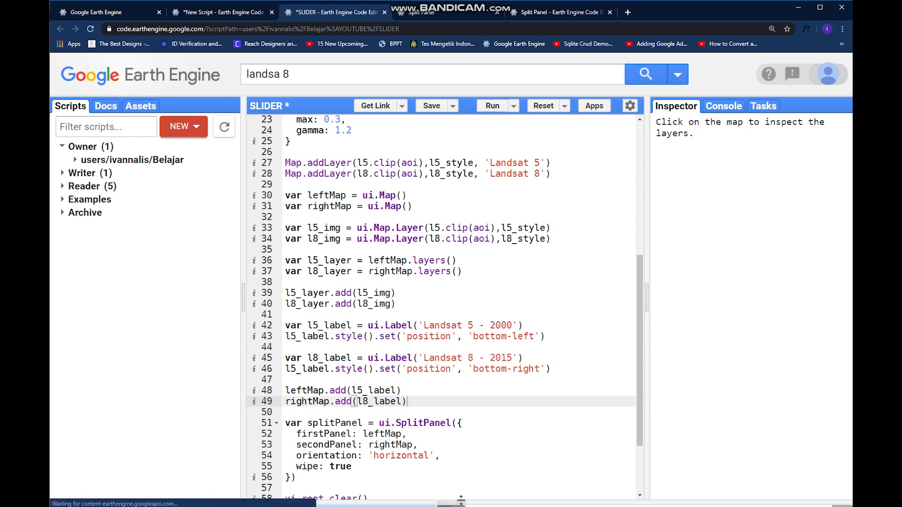
drag(461, 500, 454, 117)
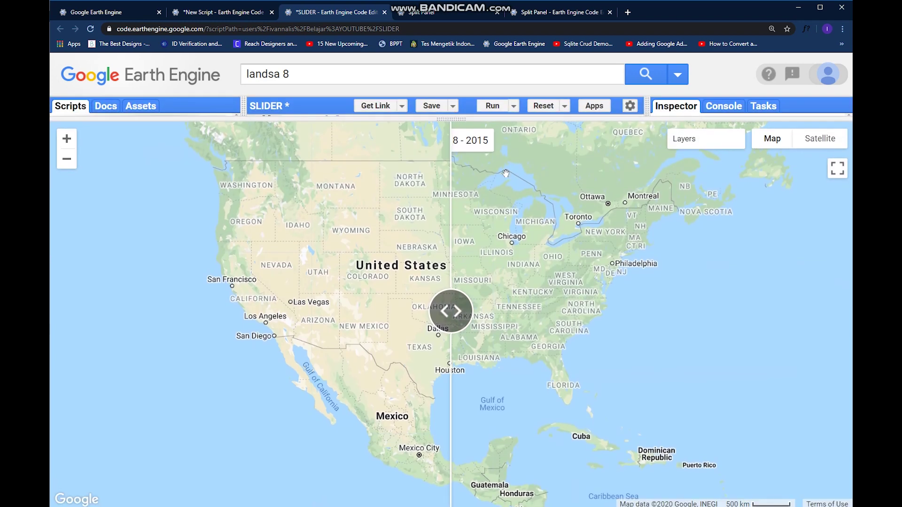
mouse_move(584, 368)
mouse_down()
mouse_move(471, 323)
mouse_move(367, 315)
mouse_up()
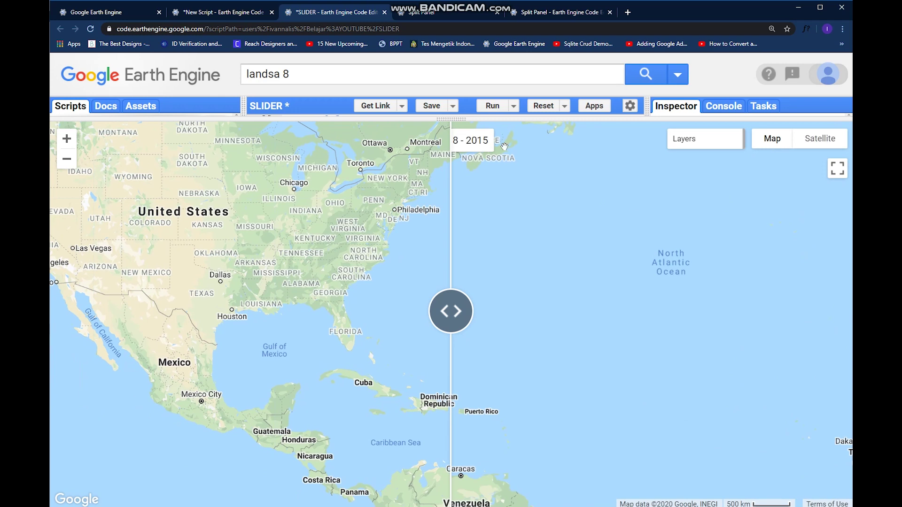
double_click(480, 141)
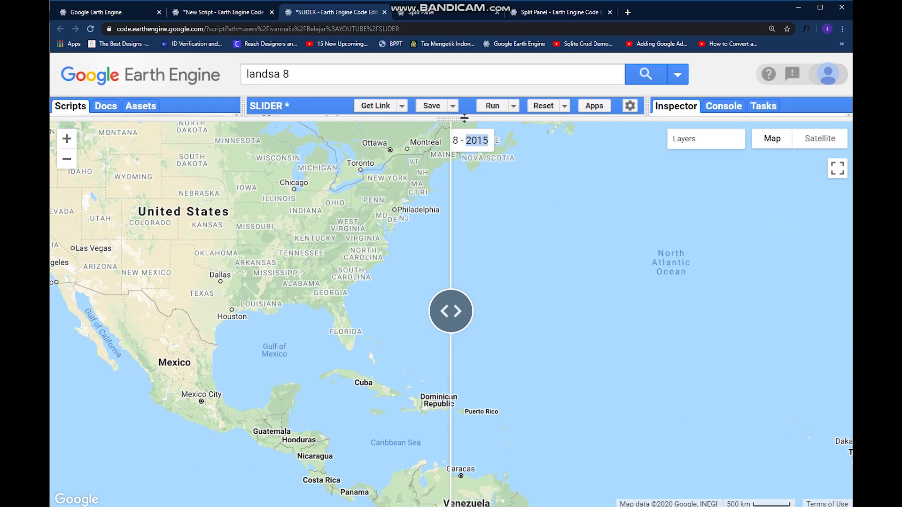
drag(464, 119, 465, 505)
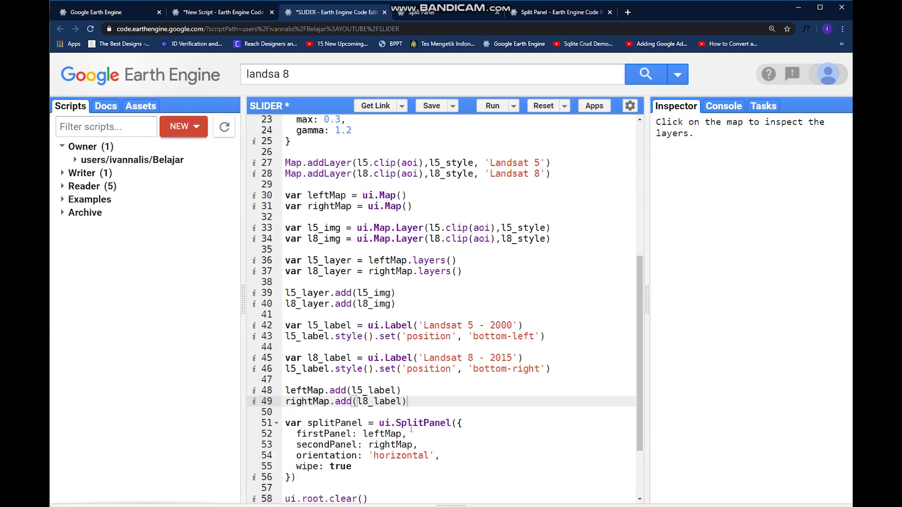
Review the position style lines 43 and 46 and the label variable names
click(551, 372)
double_click(493, 369)
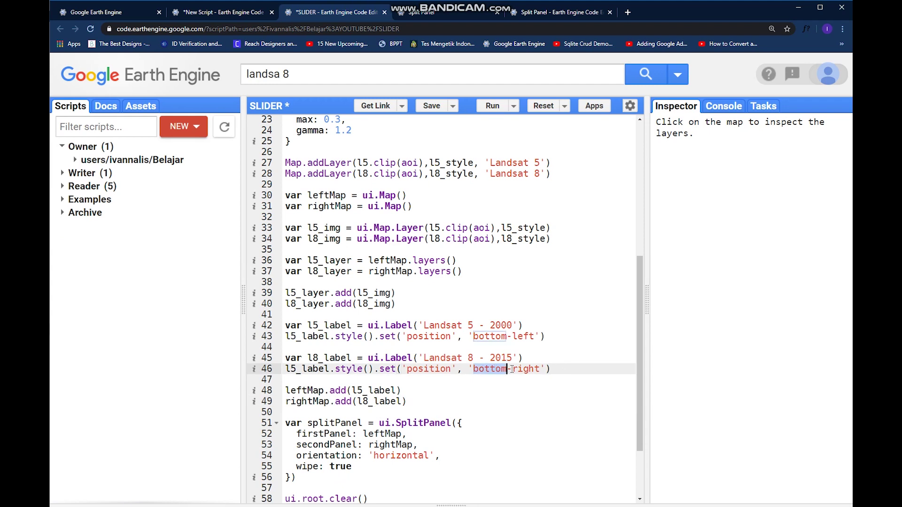
double_click(523, 369)
double_click(340, 370)
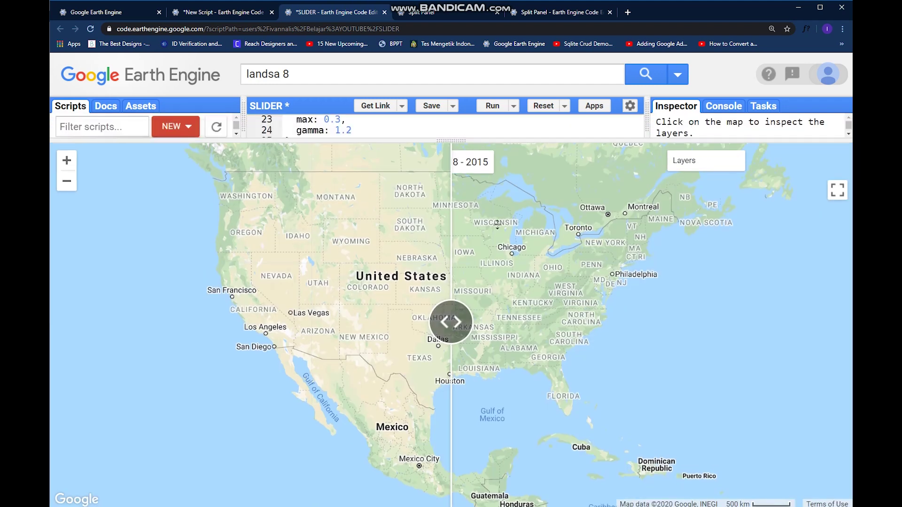
click(373, 337)
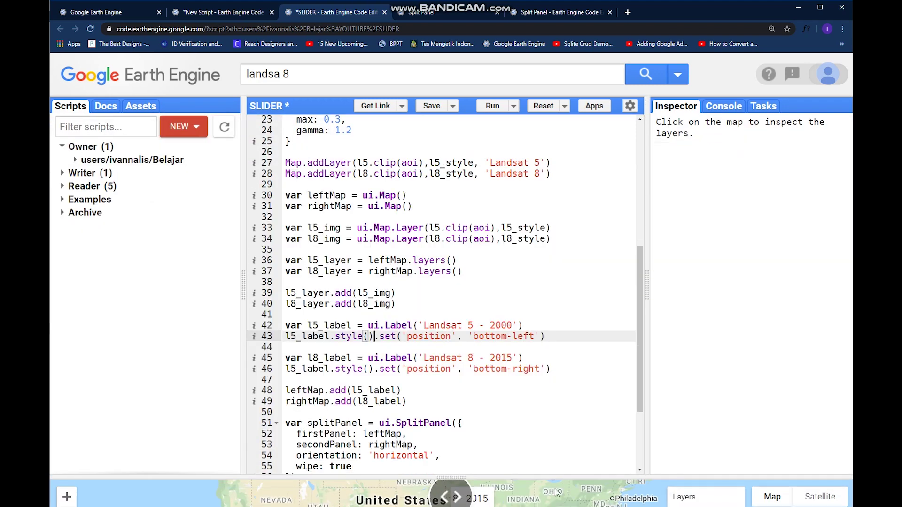
click(428, 398)
click(310, 304)
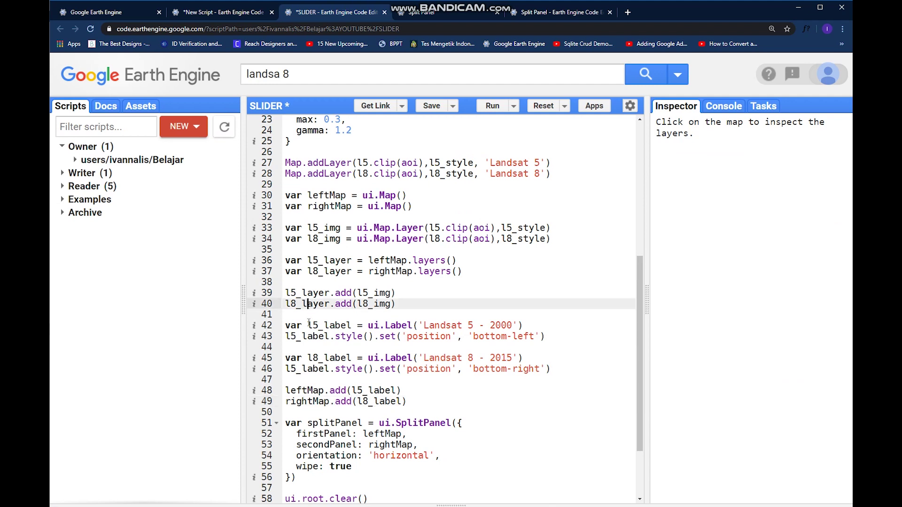
click(316, 325)
click(309, 358)
Switch line 46 to style l8_label, rerun, and check both corner labels
double_click(308, 358)
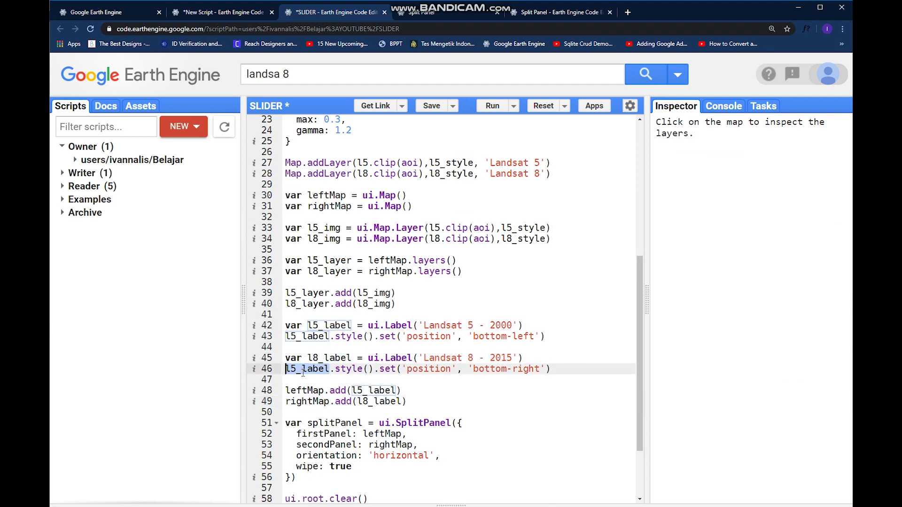
key(ctrl+v)
double_click(328, 370)
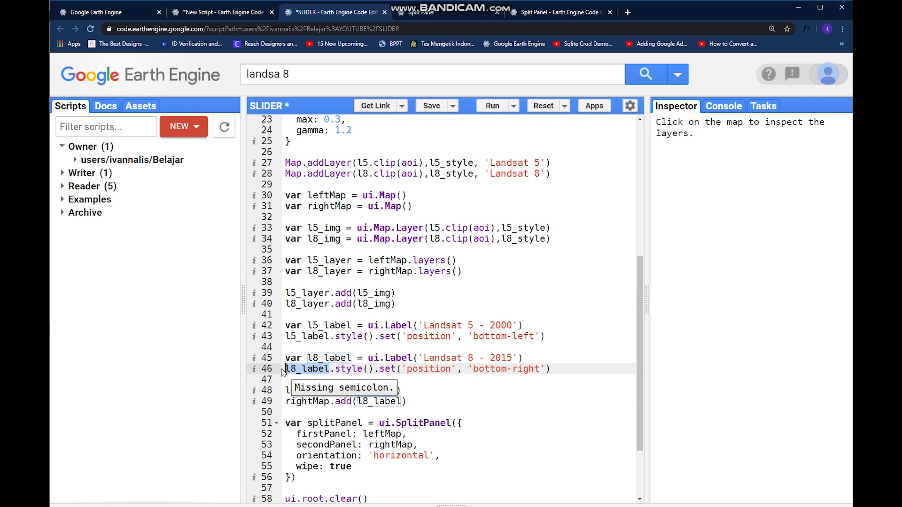
click(492, 106)
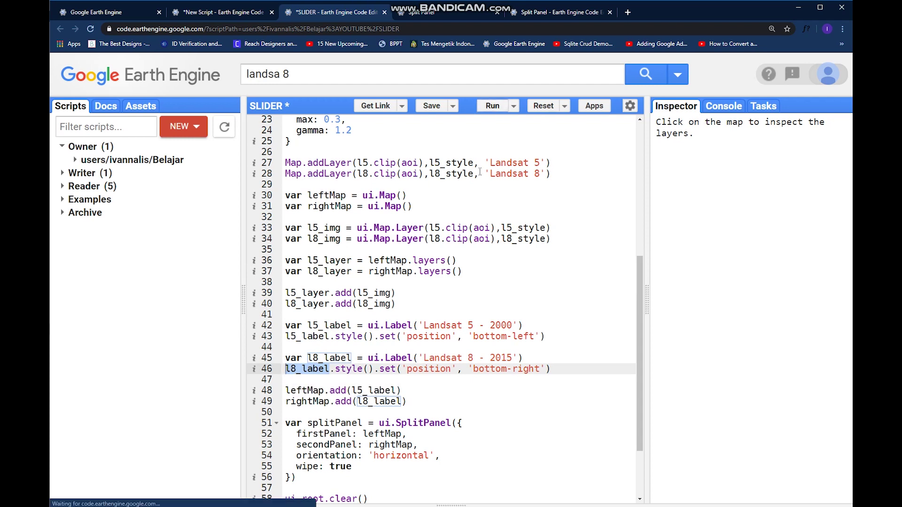
drag(442, 192, 441, 118)
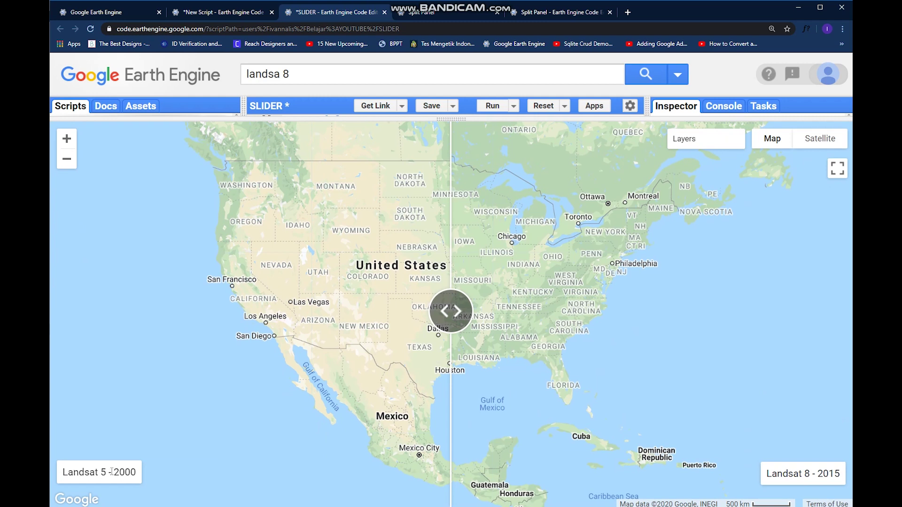
drag(62, 472, 107, 472)
drag(767, 474, 812, 473)
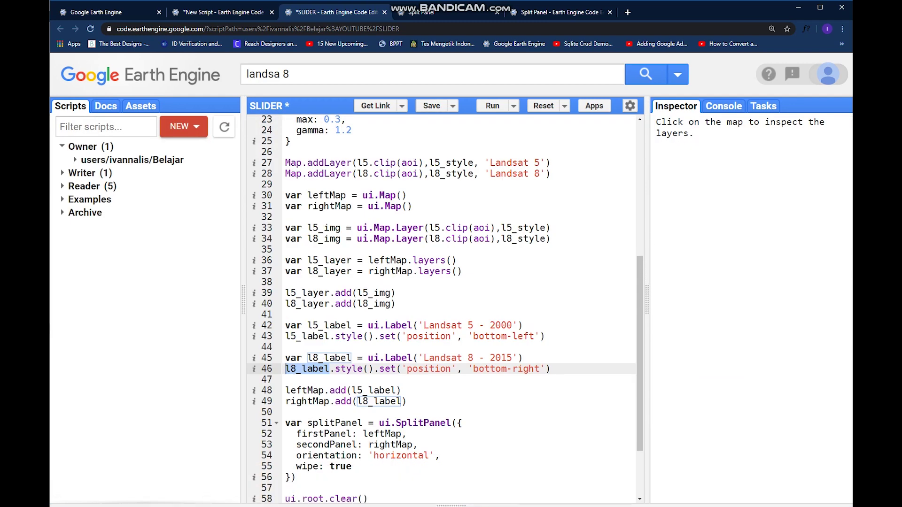
Add a new line after the map linker and rerun the script
drag(453, 119, 450, 504)
click(585, 428)
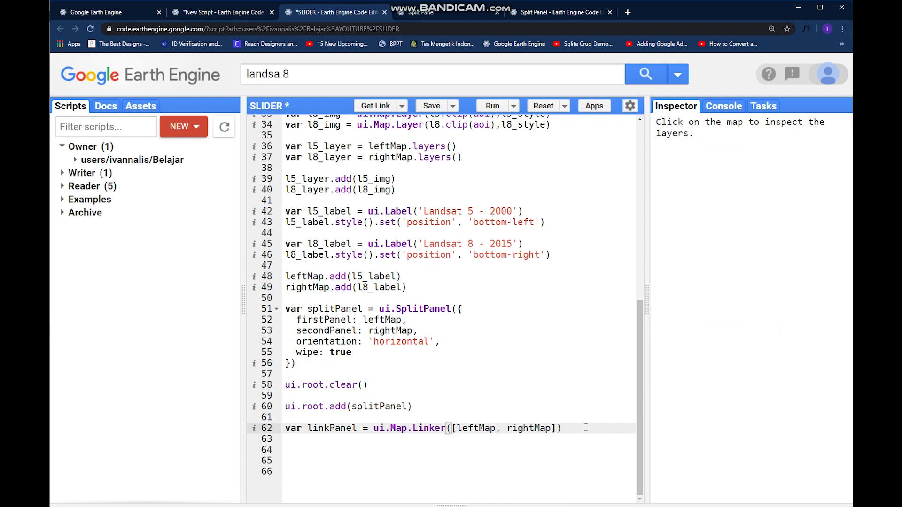
key(Return)
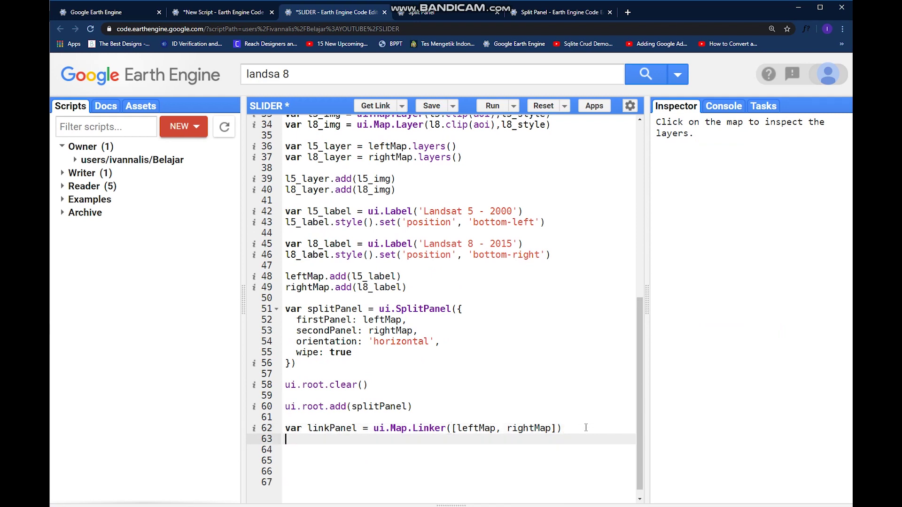
key(ctrl+Return)
Write leftMap.centerObject(aoi, 10) on line 63, fix its typos, and enlarge the map
click(573, 432)
key(Return)
text(eftMap,)
text(centerOn)
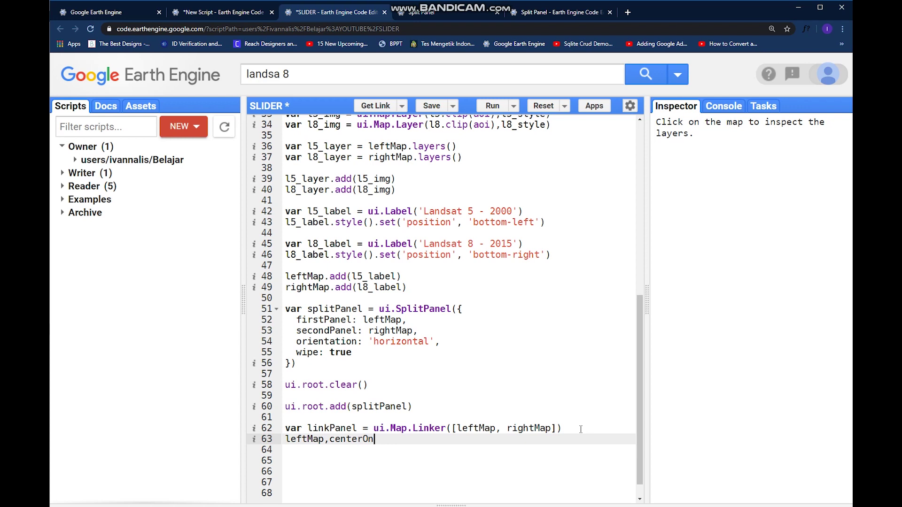
key(BackSpace)
key(BackSpace)
key(BackSpace)
text(bj)
text(ects()
key(Left)
key(BackSpace)
key(Left)
key(BackSpace)
text(.)
key(Right)
key(Right)
scroll(577, 329, up, 1)
scroll(495, 336, up, 2)
scroll(501, 338, up, 2)
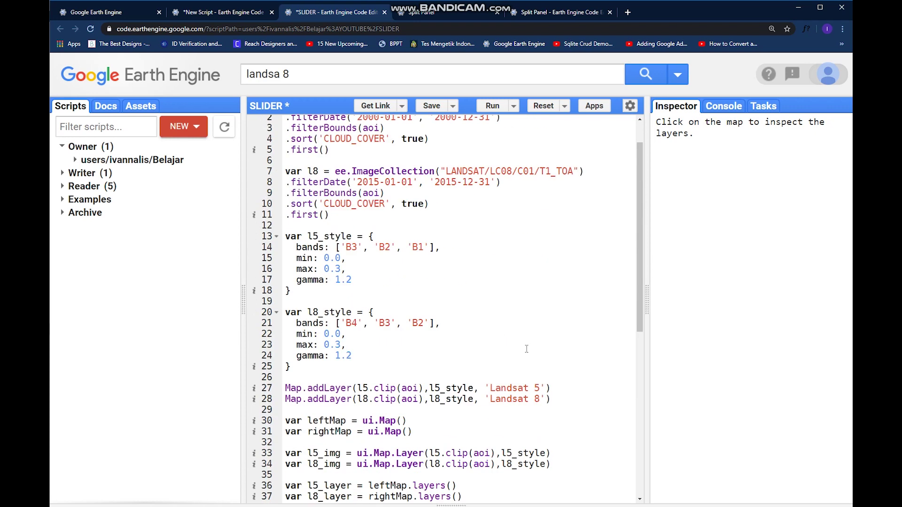
scroll(542, 354, up, 1)
scroll(319, 134, down, 3)
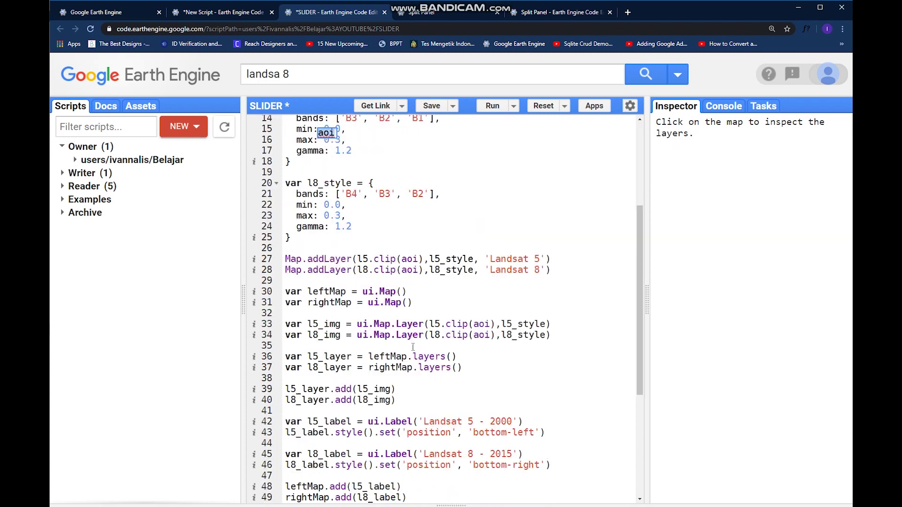
scroll(322, 187, down, 4)
text(aoi)
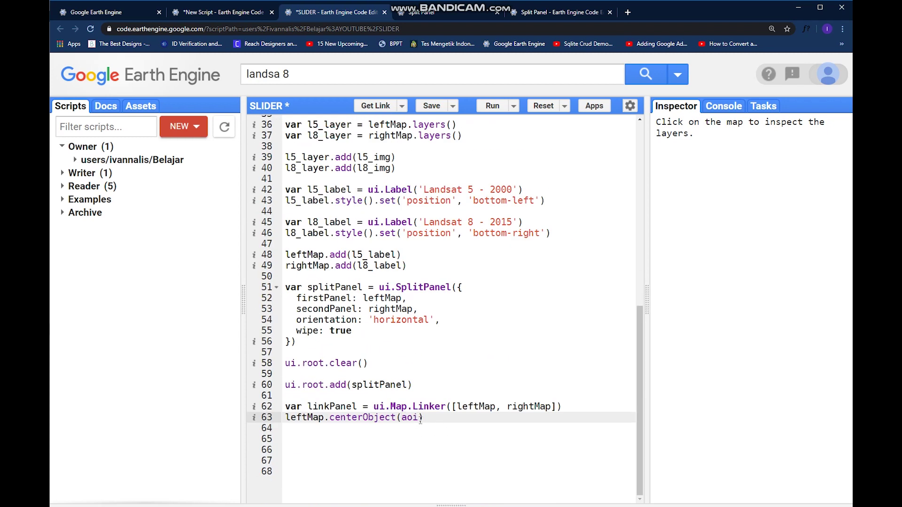
text(, )
text(10))
drag(449, 504, 427, 118)
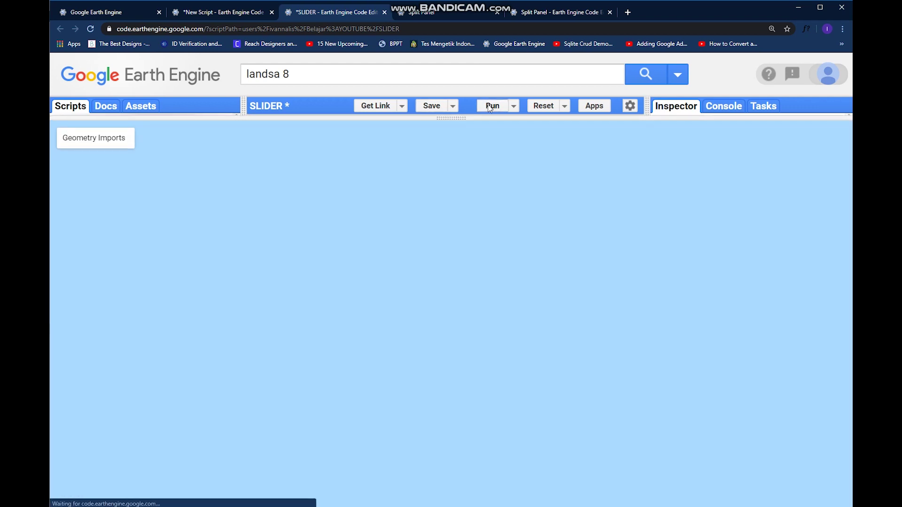
Rerun with centerObject zoom 12 to view the AOI's Landsat 2000/2015 wipe map
click(491, 106)
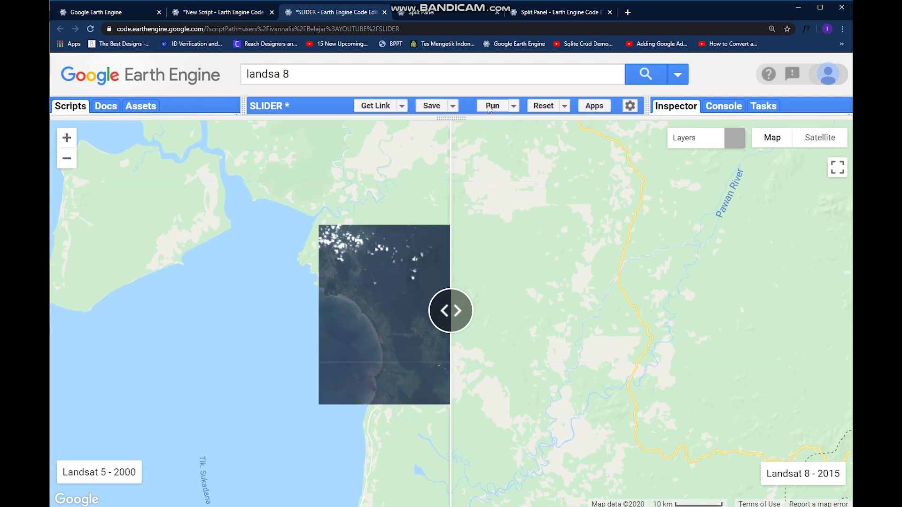
mouse_move(466, 119)
mouse_down()
mouse_move(486, 192)
mouse_move(519, 482)
mouse_up()
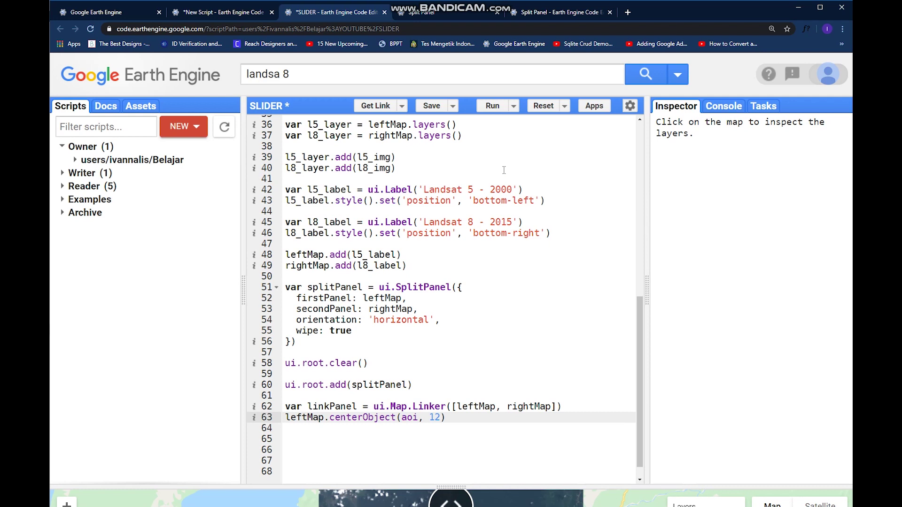
click(492, 105)
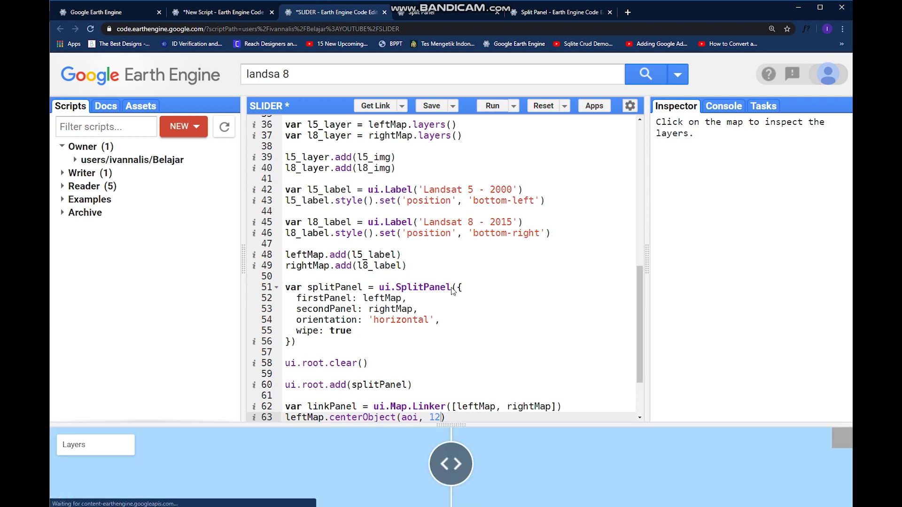
drag(451, 425, 424, 119)
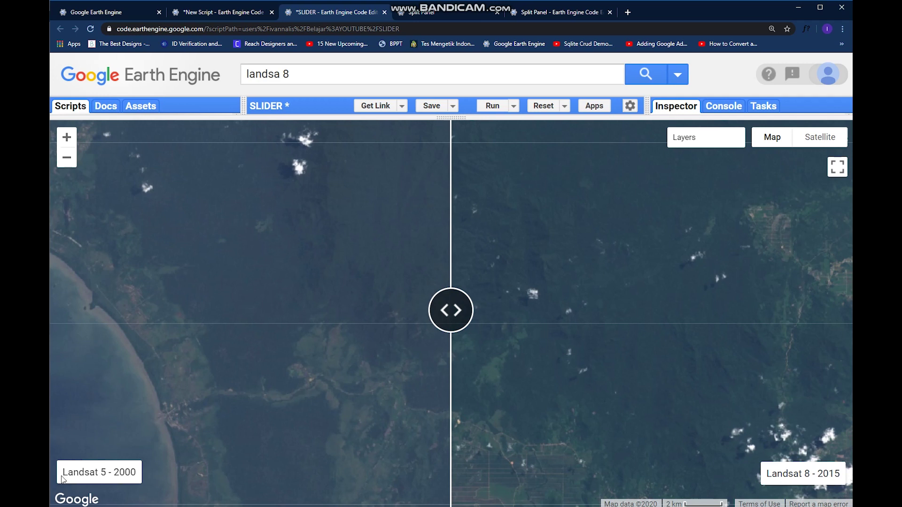
drag(63, 475, 141, 477)
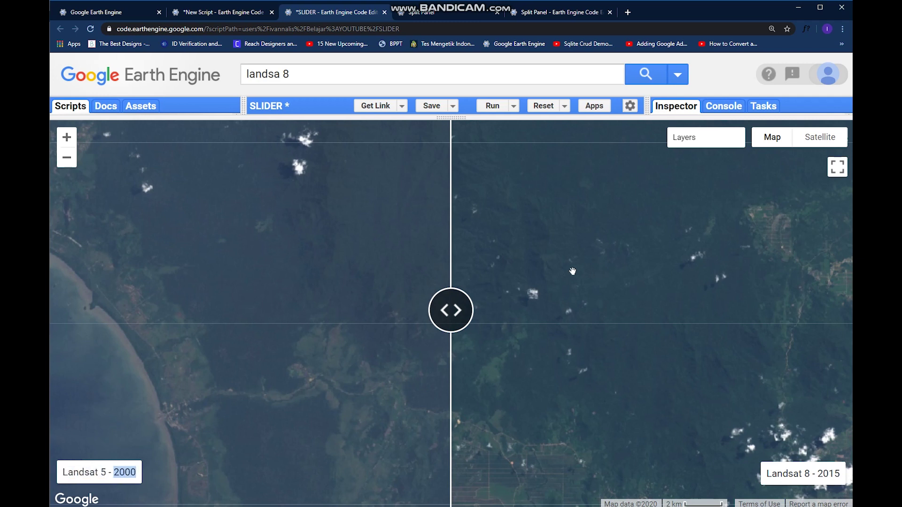
drag(817, 474, 841, 480)
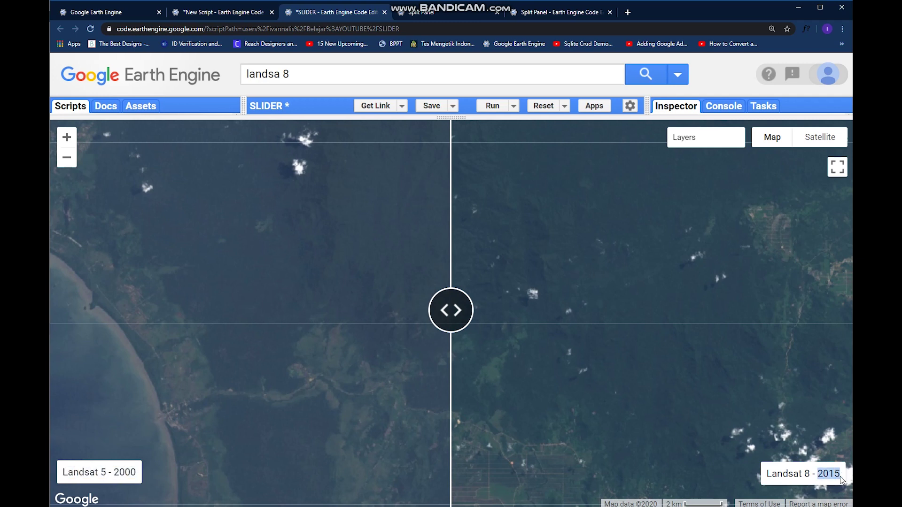
drag(366, 405, 458, 331)
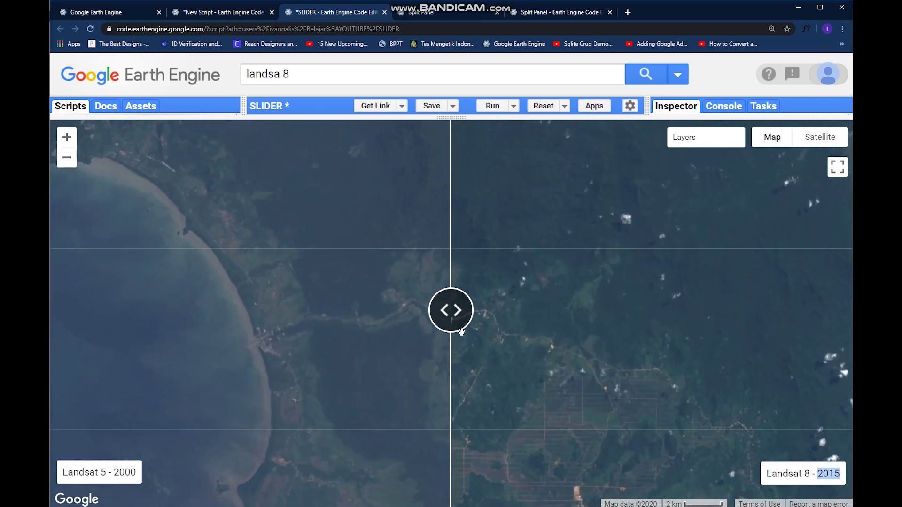
scroll(435, 359, up, 2)
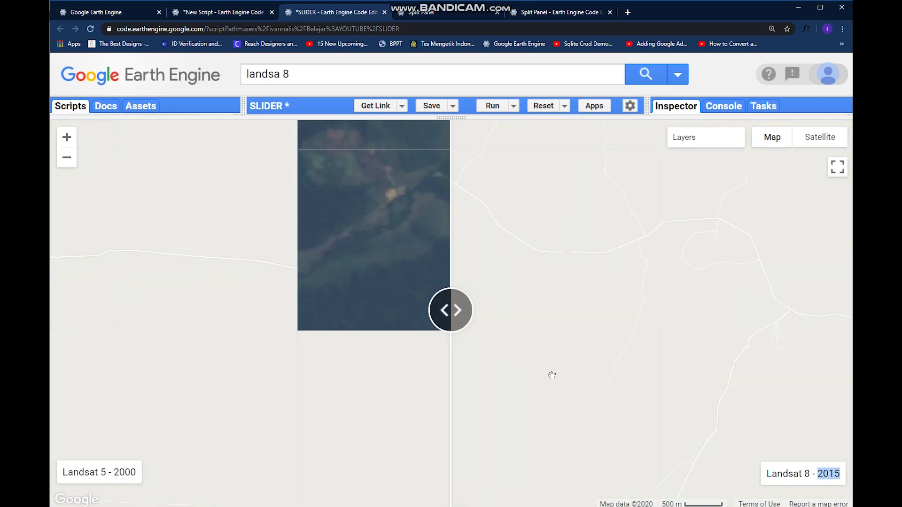
scroll(535, 349, down, 1)
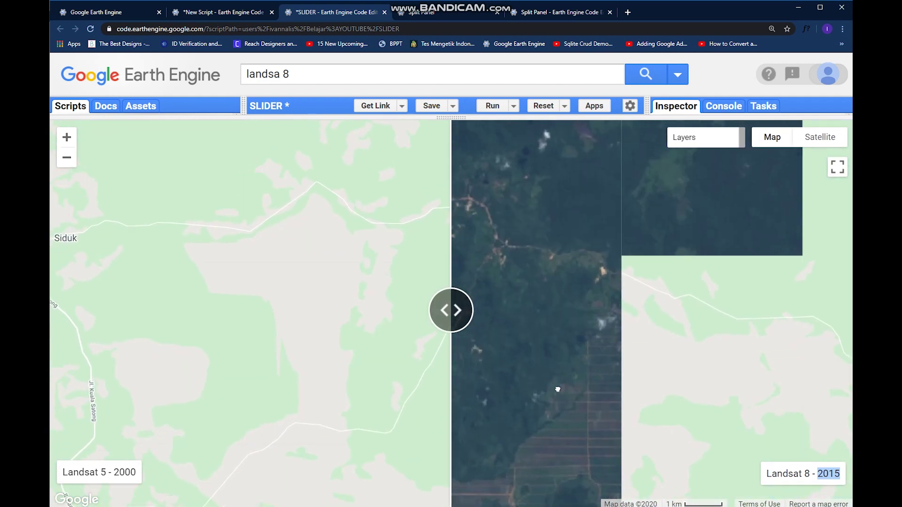
mouse_move(465, 366)
mouse_down()
mouse_move(491, 318)
mouse_move(543, 299)
mouse_move(555, 271)
mouse_move(658, 353)
mouse_move(635, 421)
mouse_up()
drag(452, 310, 850, 310)
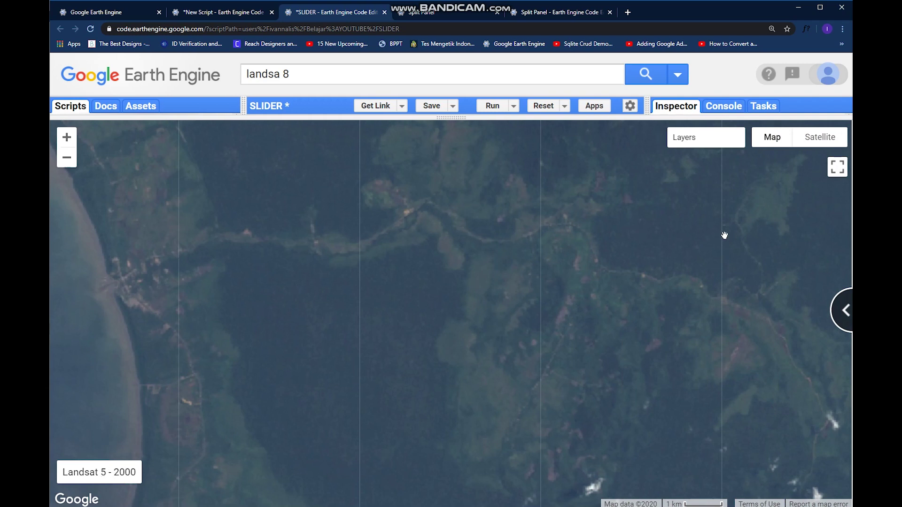
mouse_move(845, 310)
mouse_down()
mouse_move(52, 312)
mouse_move(477, 354)
mouse_move(481, 364)
mouse_move(406, 365)
mouse_up()
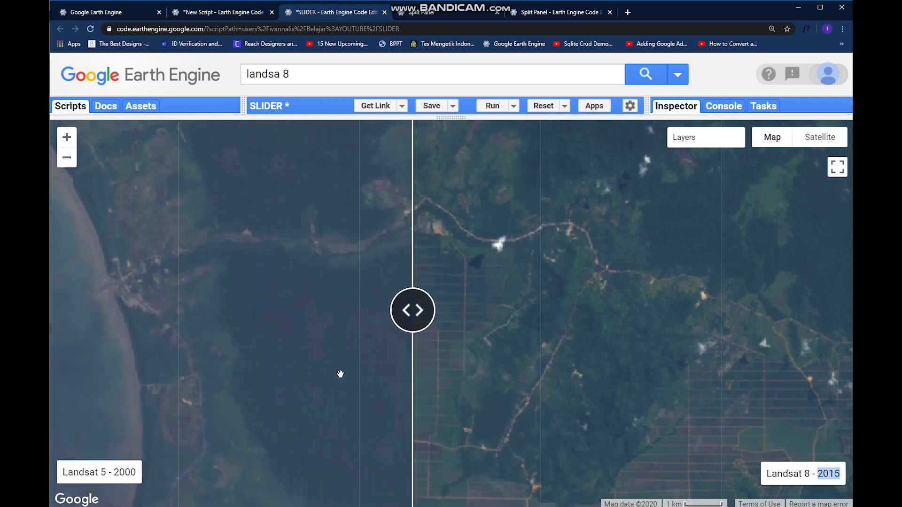
mouse_move(418, 313)
mouse_down()
mouse_move(282, 316)
mouse_move(415, 315)
mouse_move(298, 336)
mouse_move(381, 344)
mouse_move(288, 345)
mouse_move(391, 352)
mouse_move(216, 353)
mouse_move(401, 353)
mouse_move(468, 364)
mouse_move(457, 124)
mouse_up()
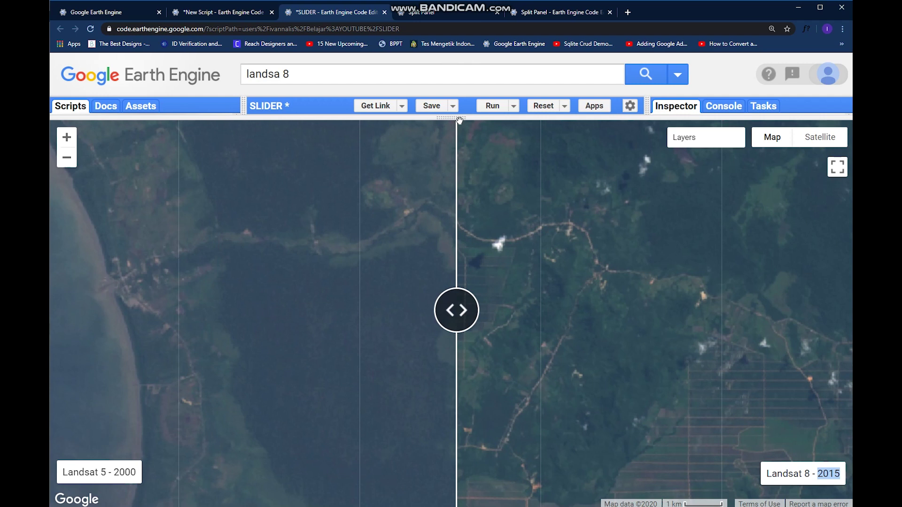